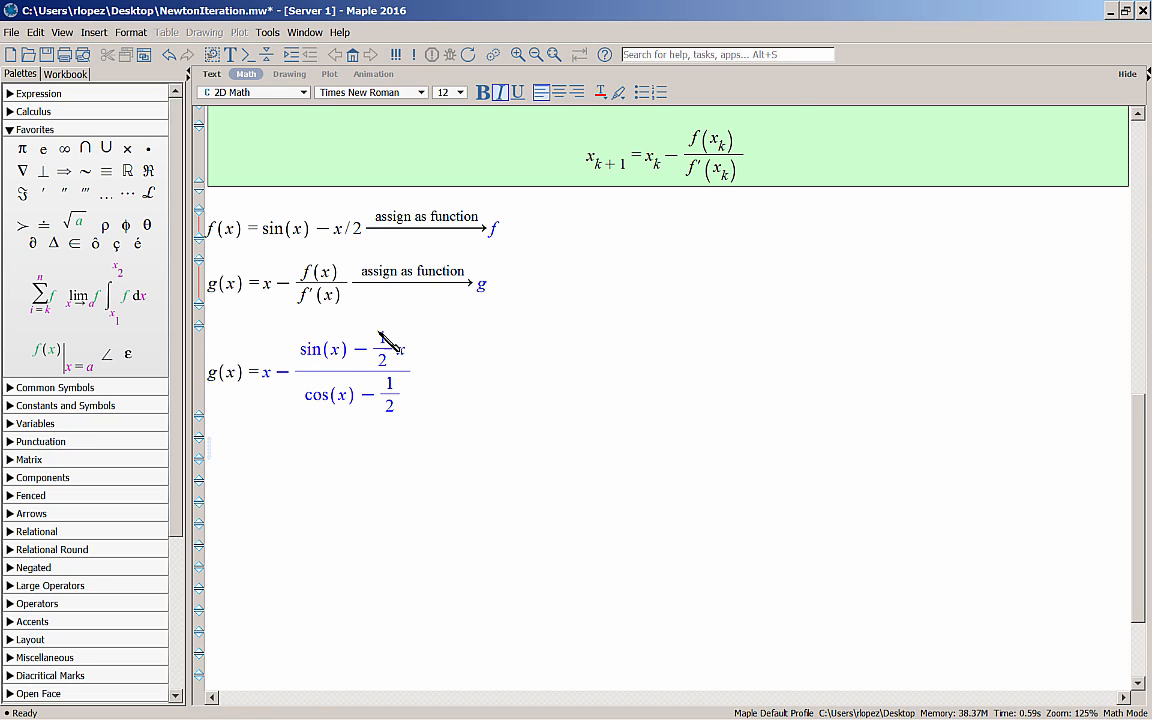
Evaluate g(1.3), and evaluate g at that result by inserting a reference to equation label 3 as the argument
text(g(1.3))
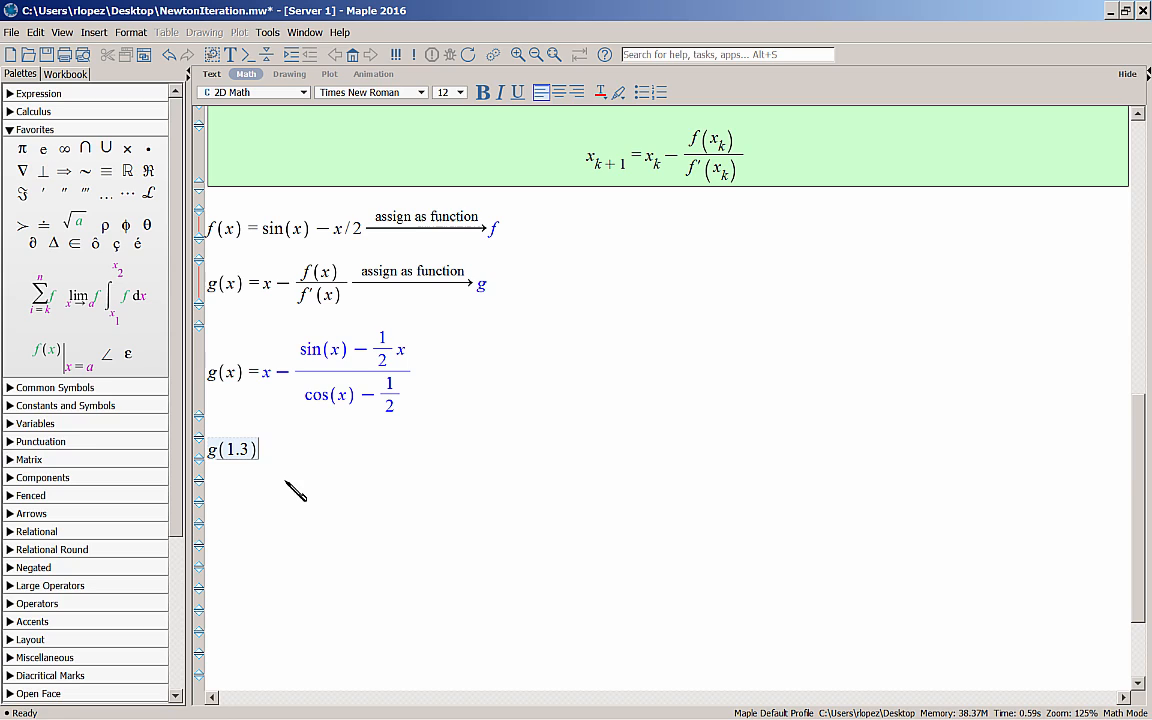
key(Return)
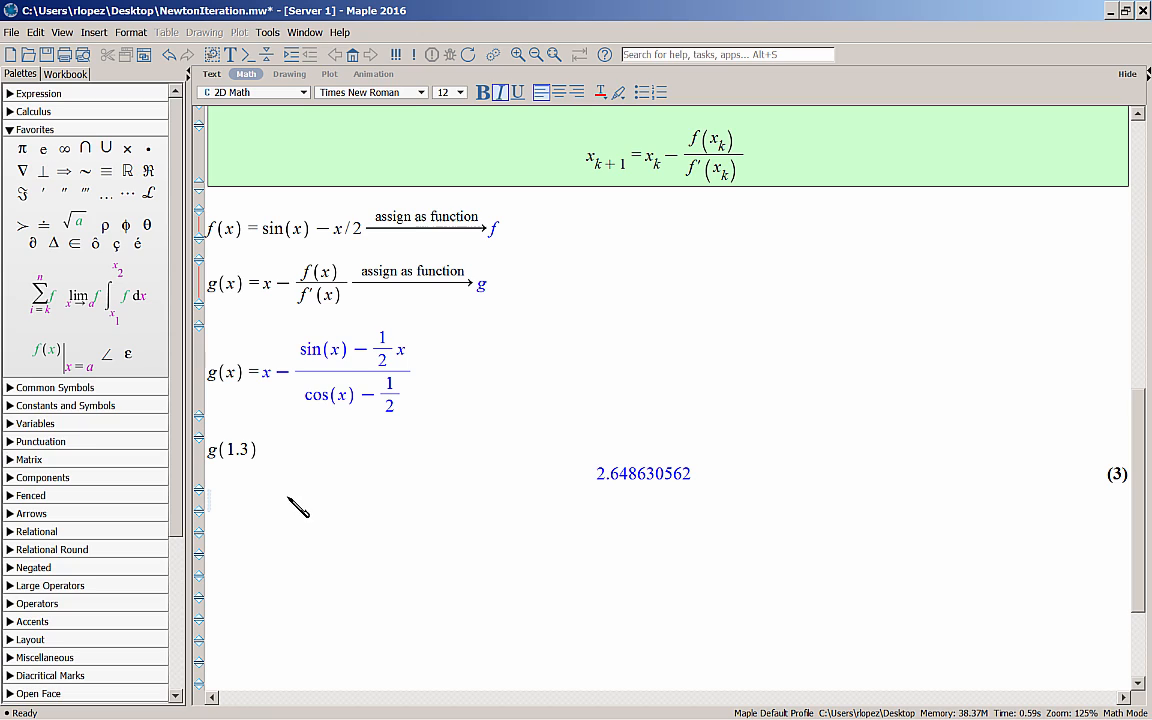
text(()
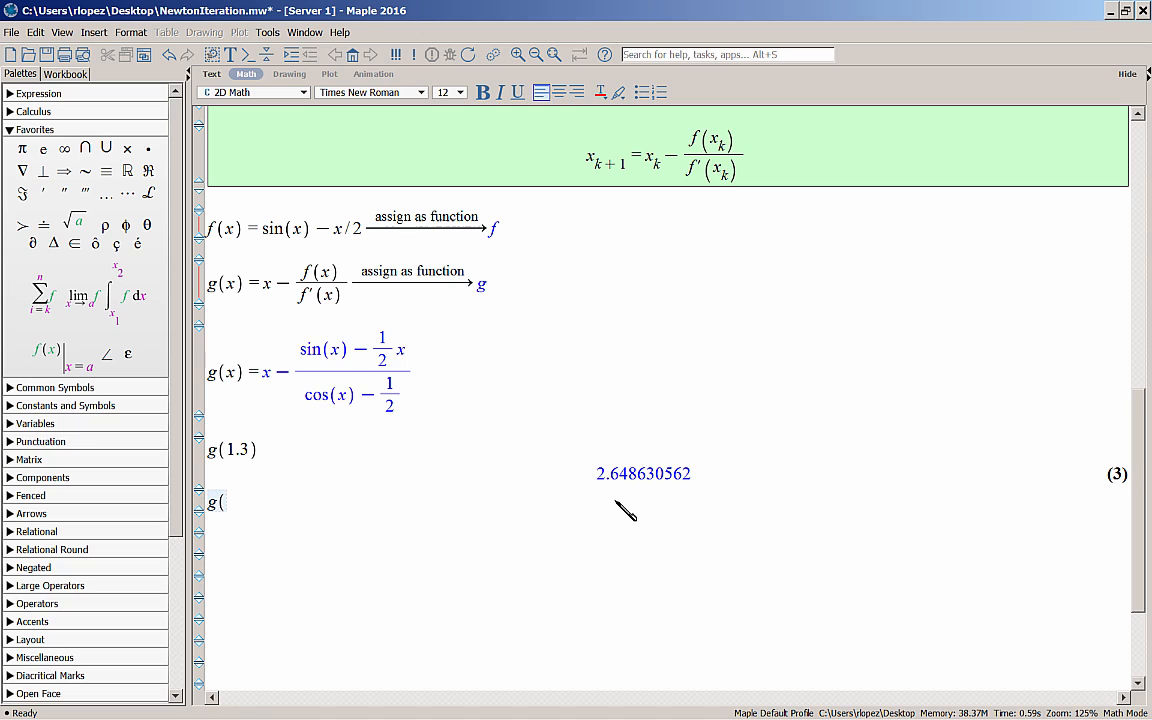
key(ctrl+l)
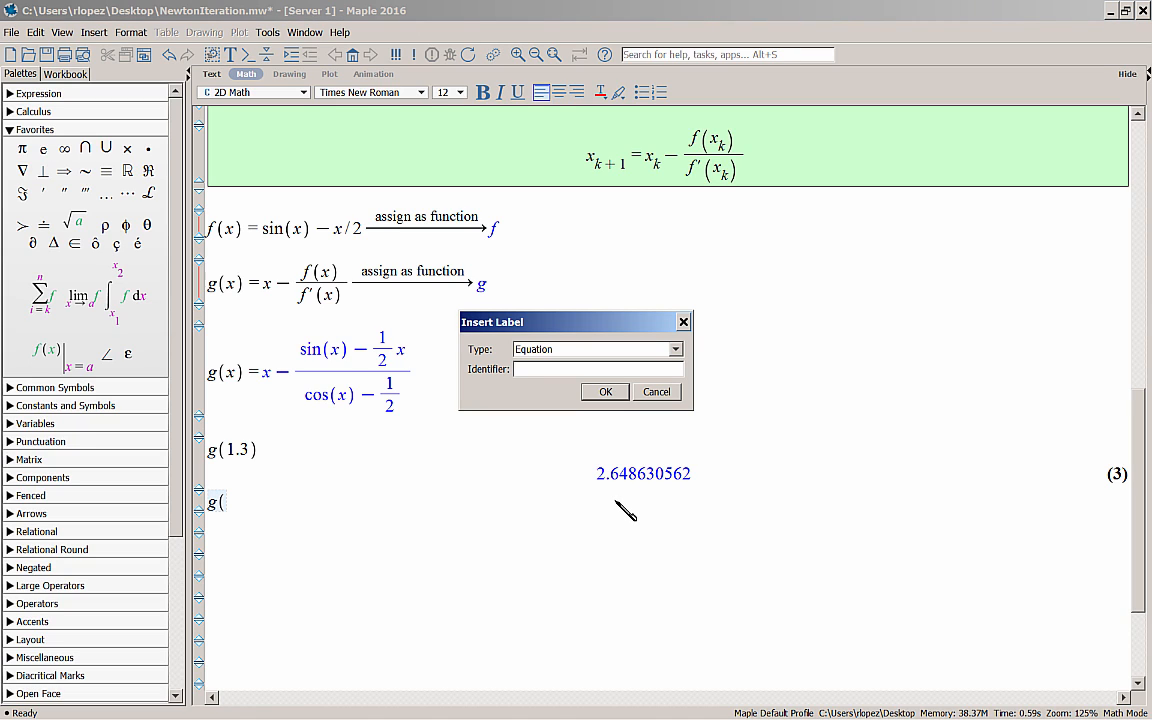
text(3)
key(Return)
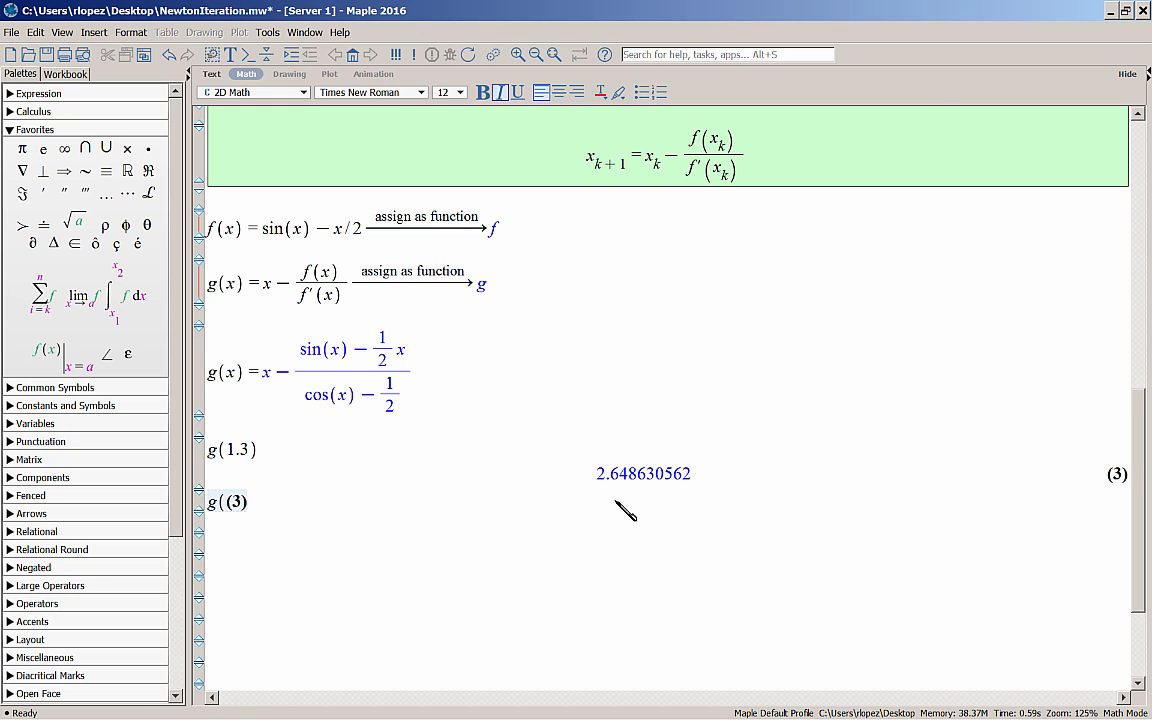
text())
key(Return)
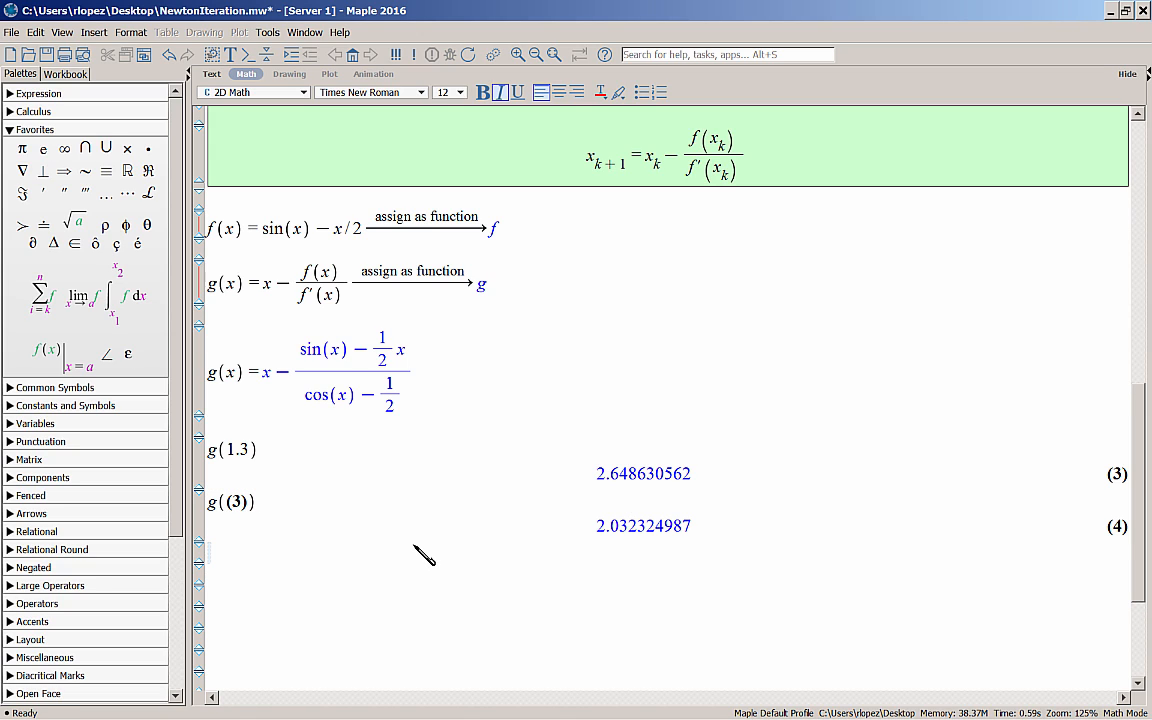
Replace the label reference (3) inside the second g evaluation with the value it refers to
right_click(238, 501)
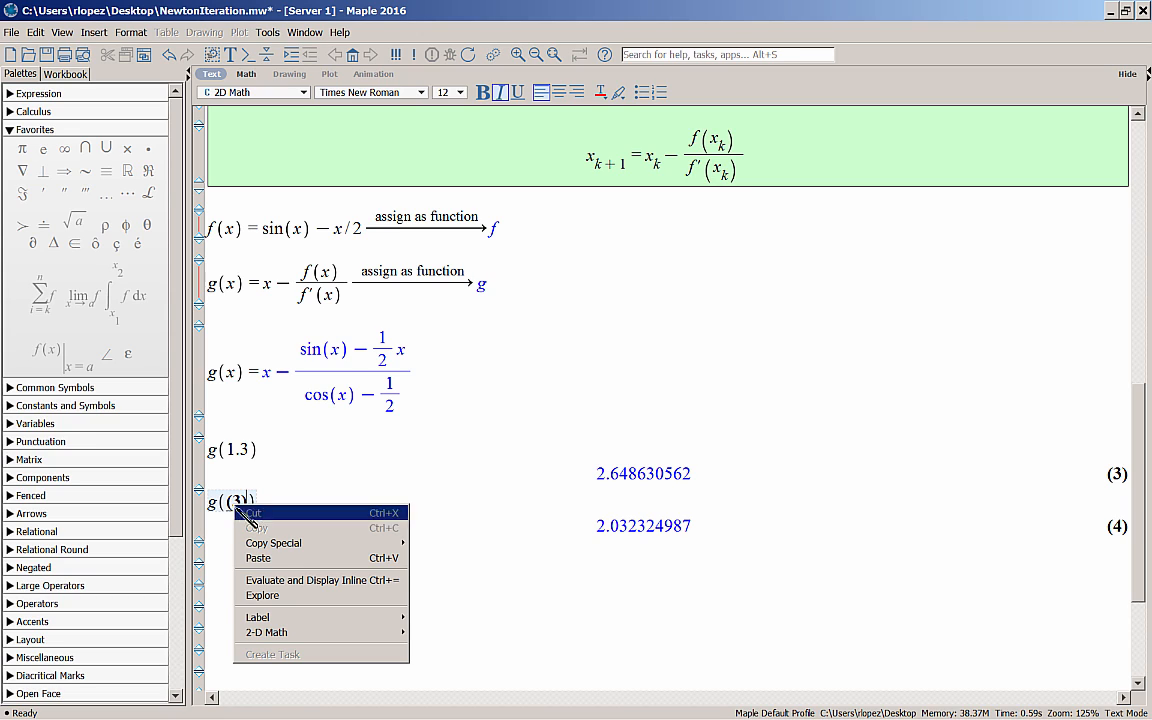
mouse_move(286, 618)
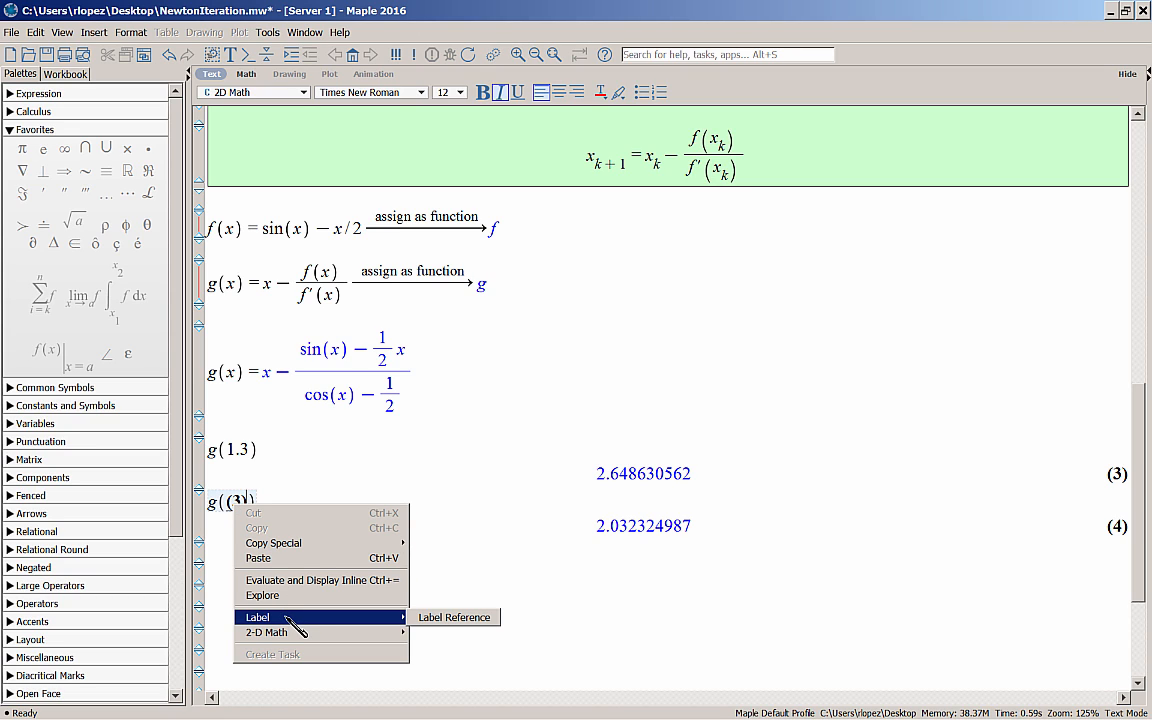
click(440, 617)
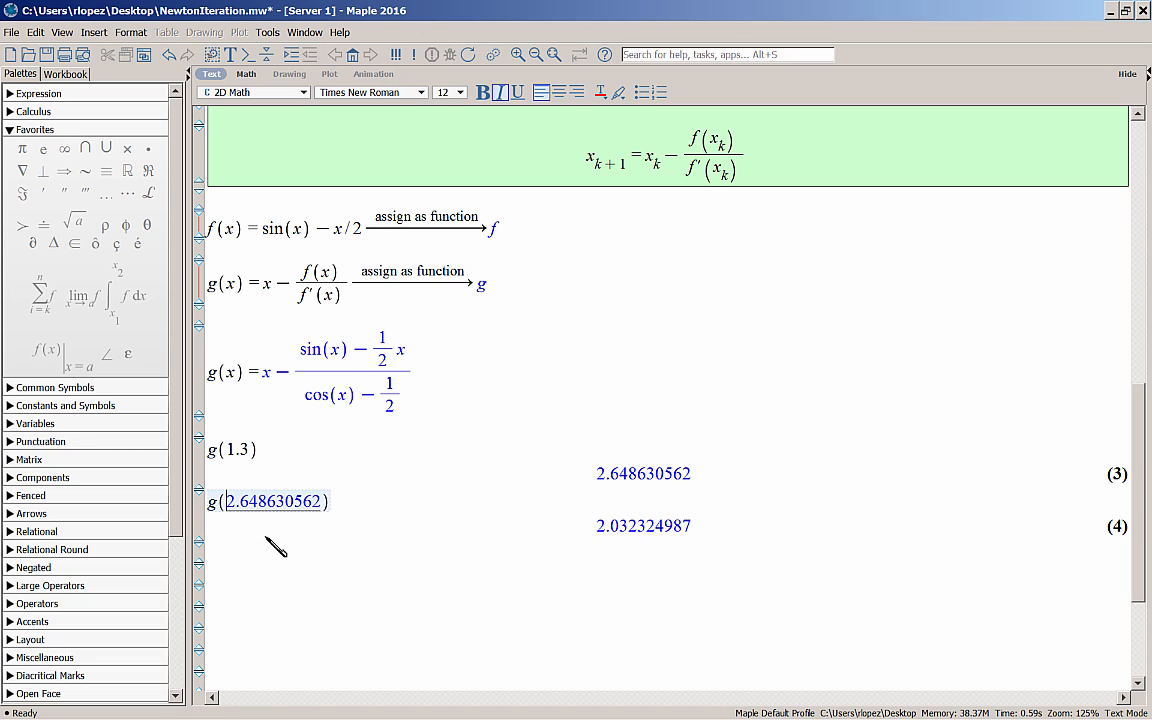
key(Return)
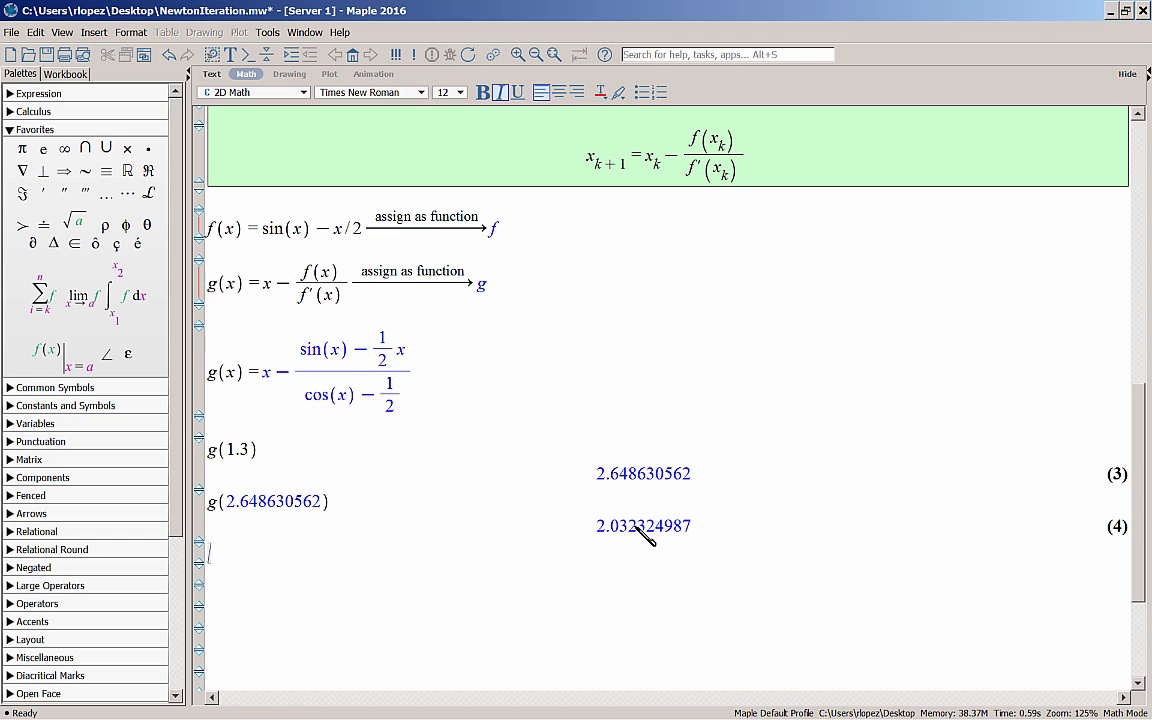
Evaluate g with a reference to equation label 4 as its argument
text(g()
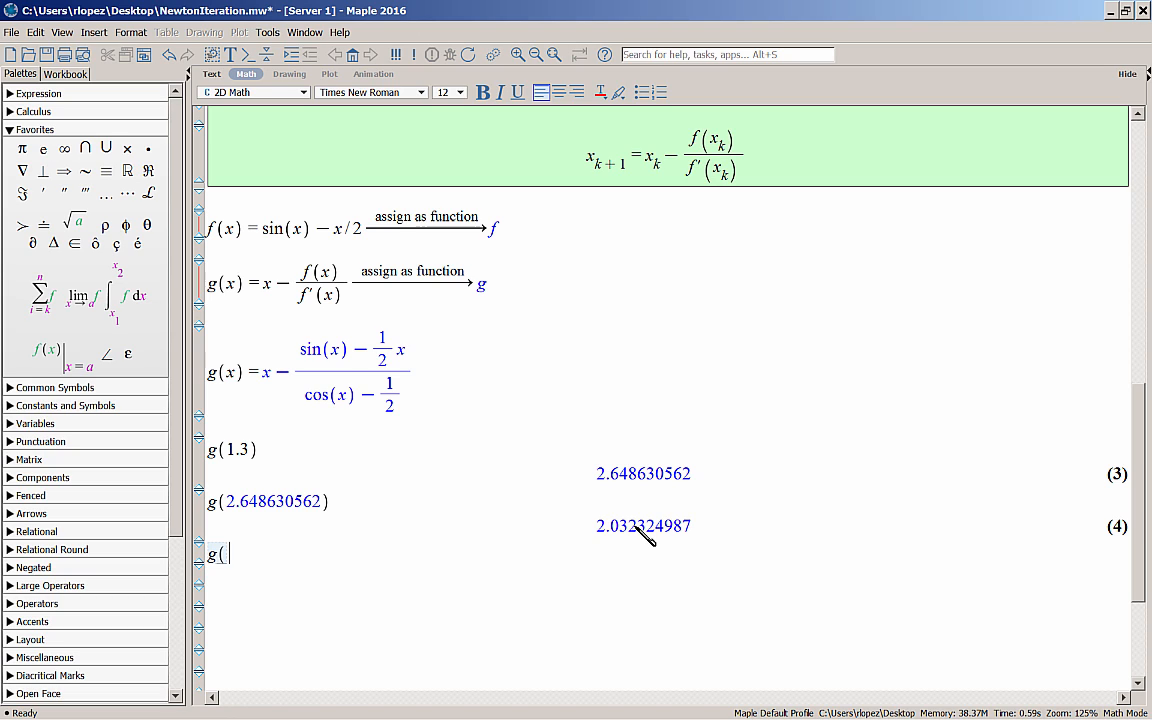
key(ctrl+l)
text(4)
key(Return)
text())
key(Return)
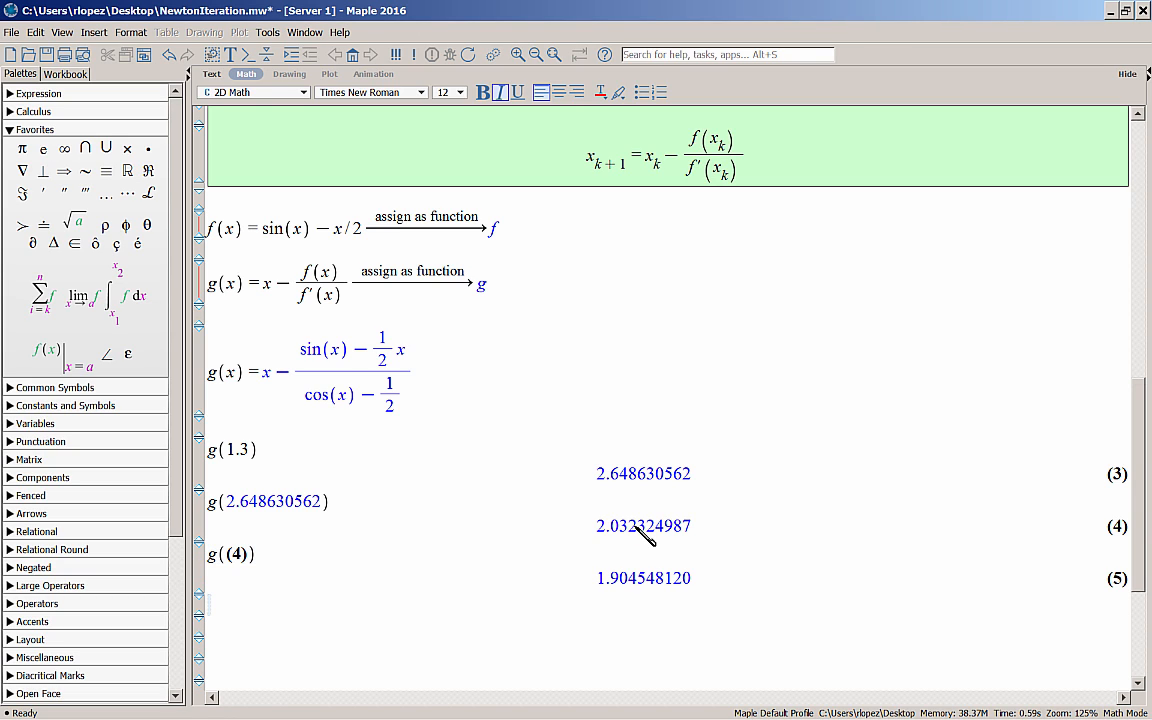
Evaluate g with a reference to equation label 5 as its argument
scroll(630, 527, down, 2)
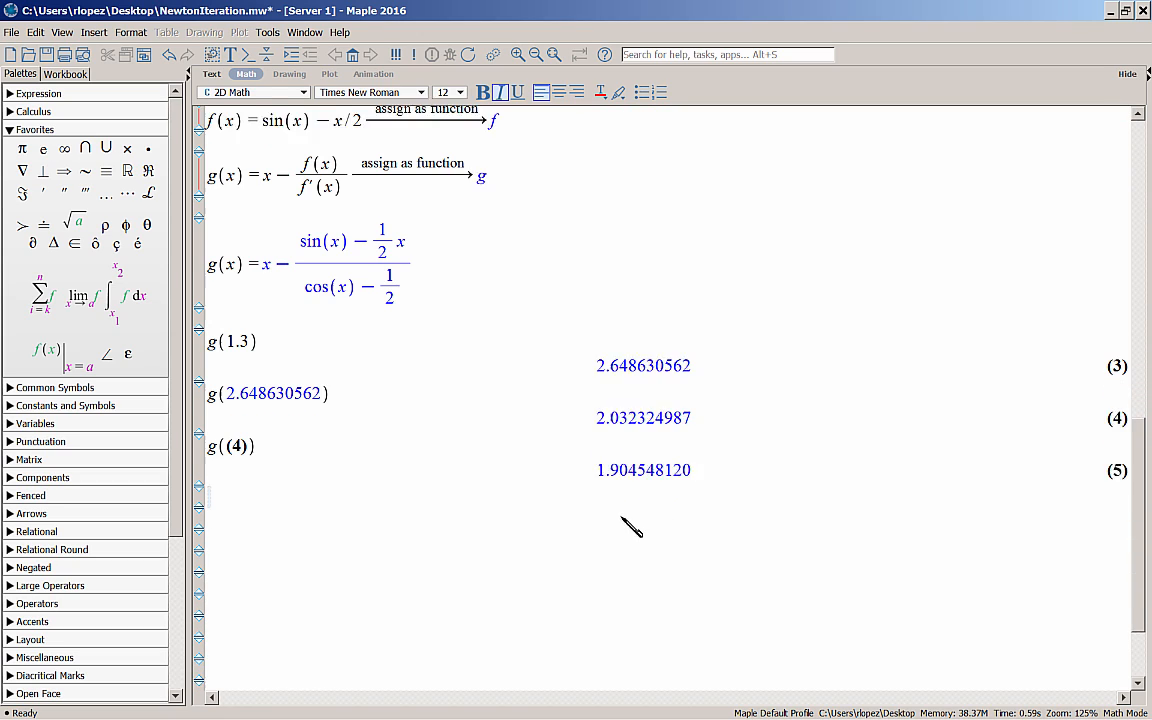
scroll(631, 527, down, 1)
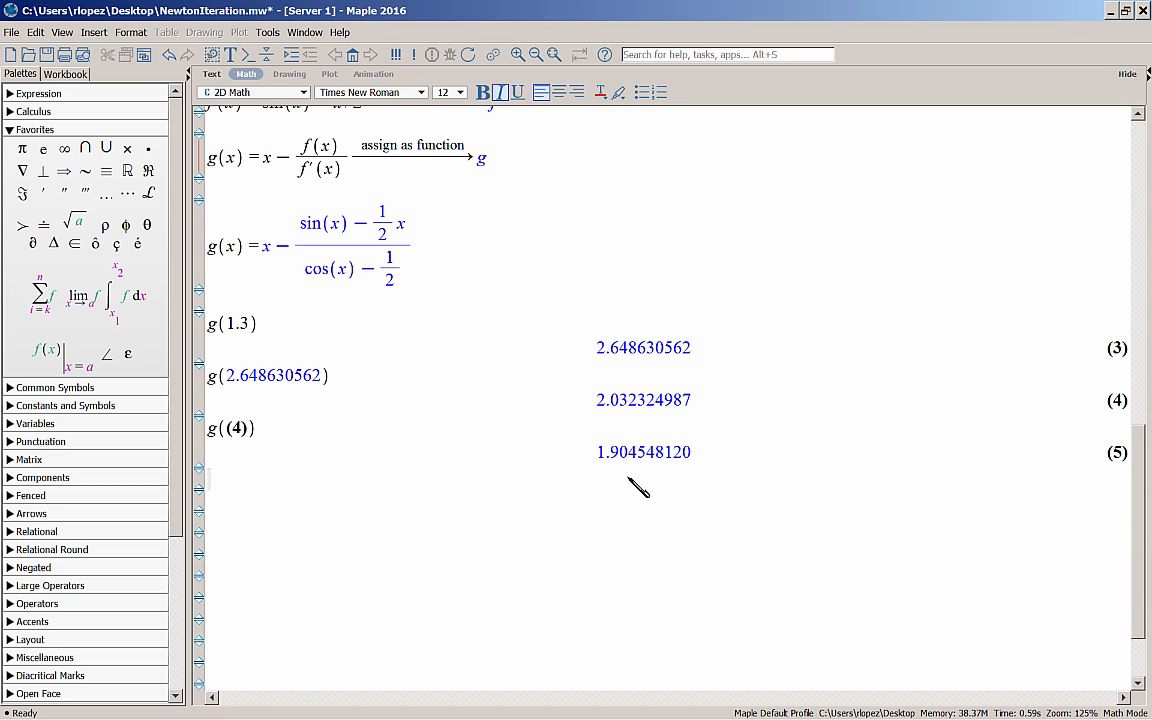
text(g()
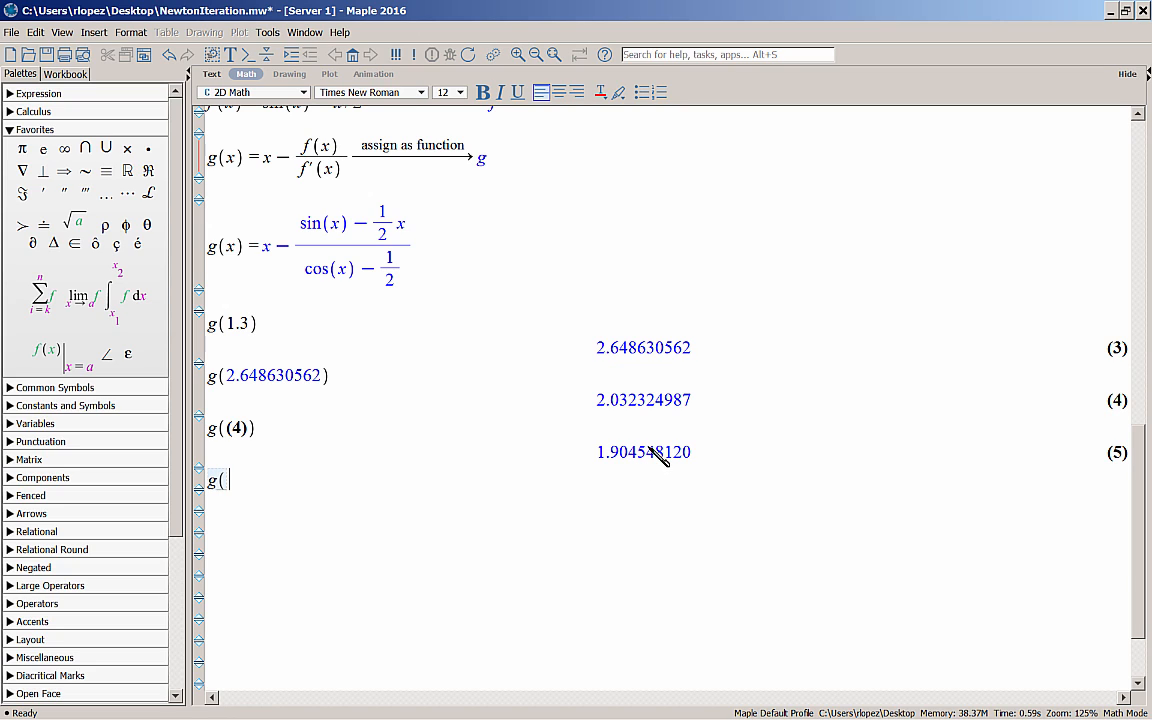
key(ctrl+l)
text(5)
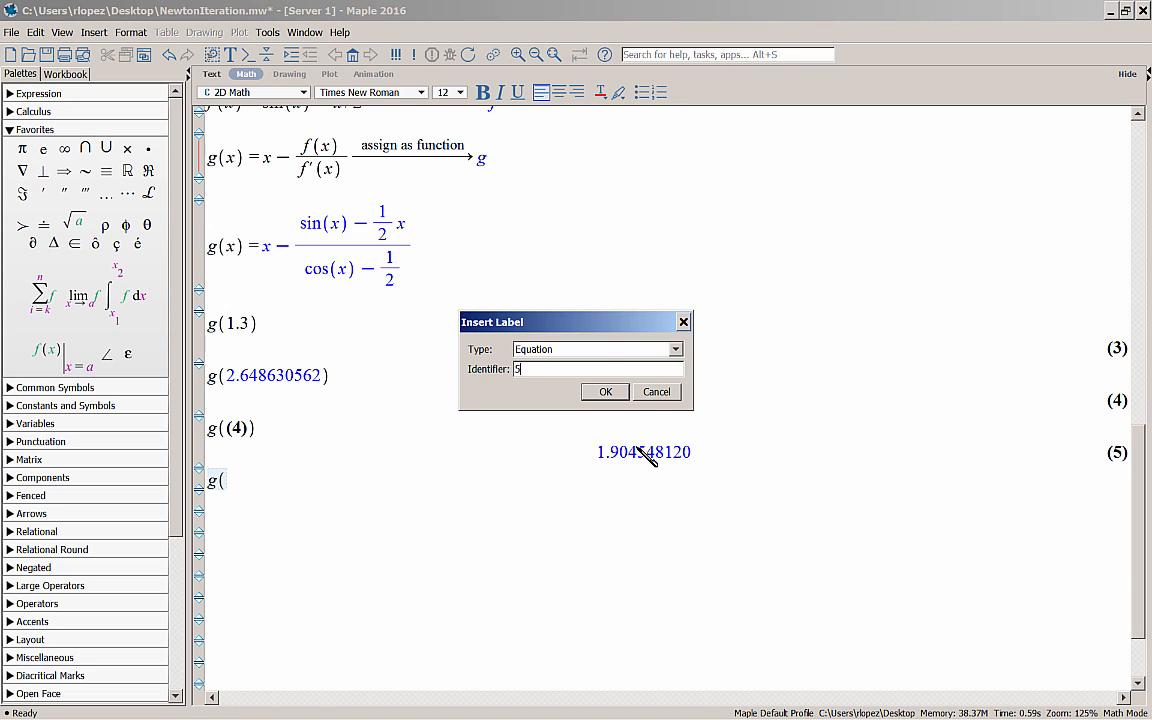
key(Return)
text())
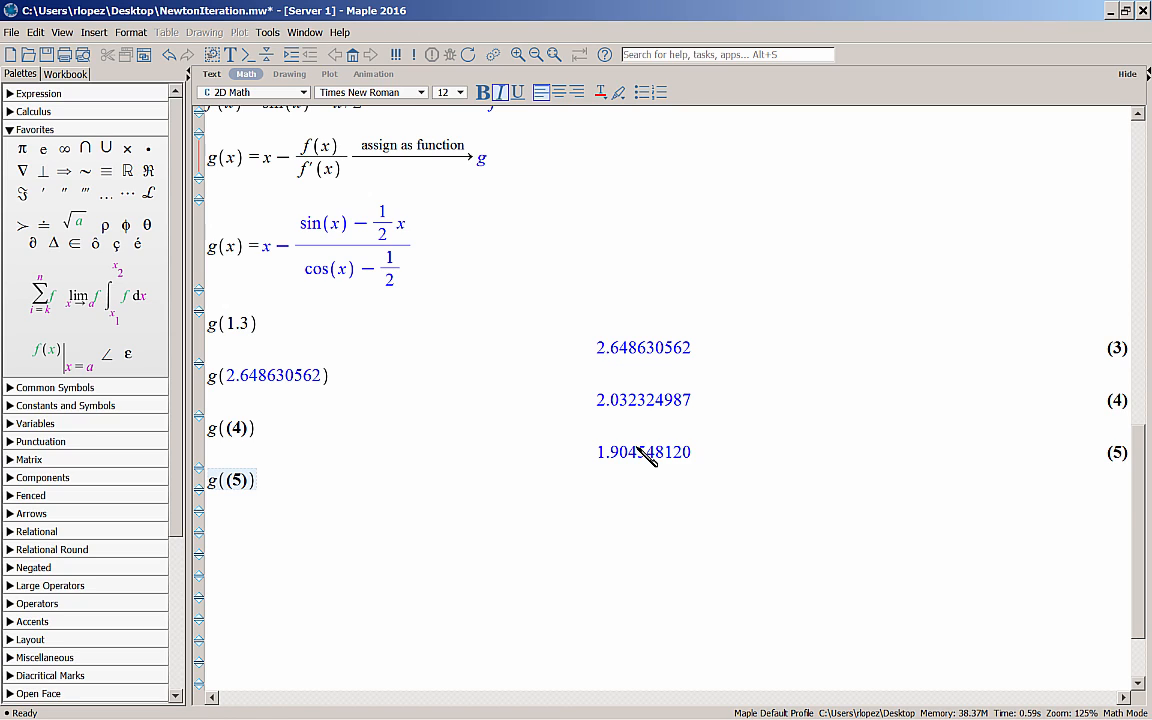
key(Return)
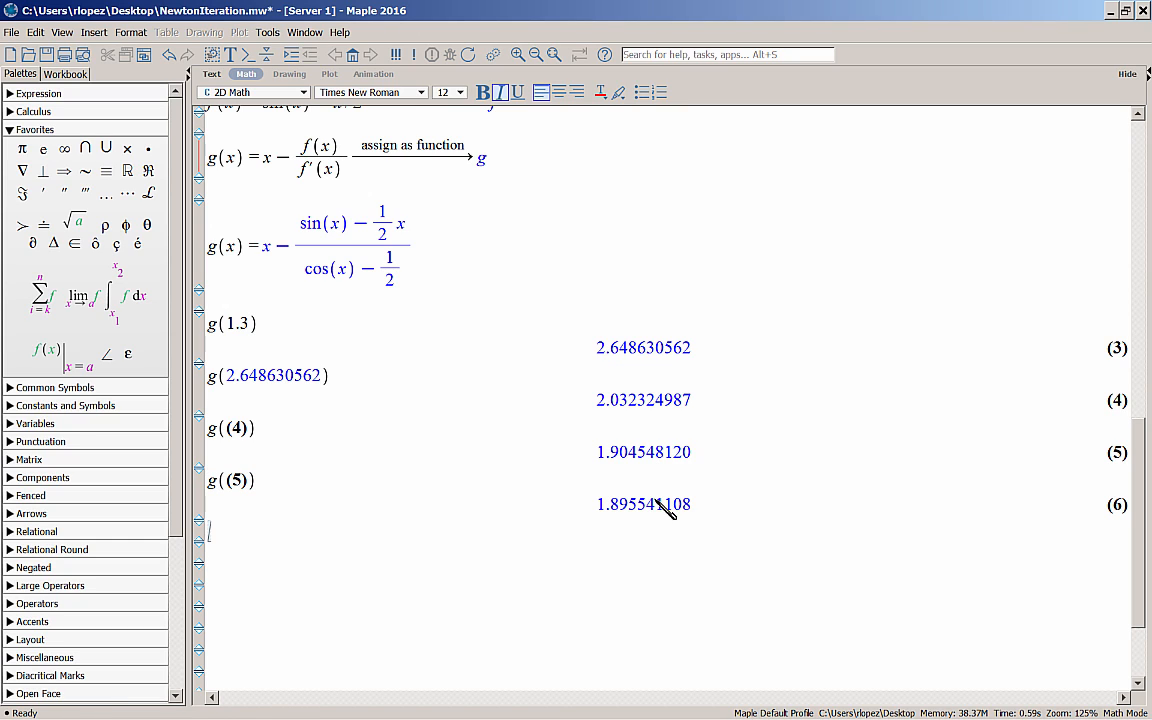
Evaluate g with a reference to equation label 6 as its argument
text(g()
key(ctrl+l)
text(6)
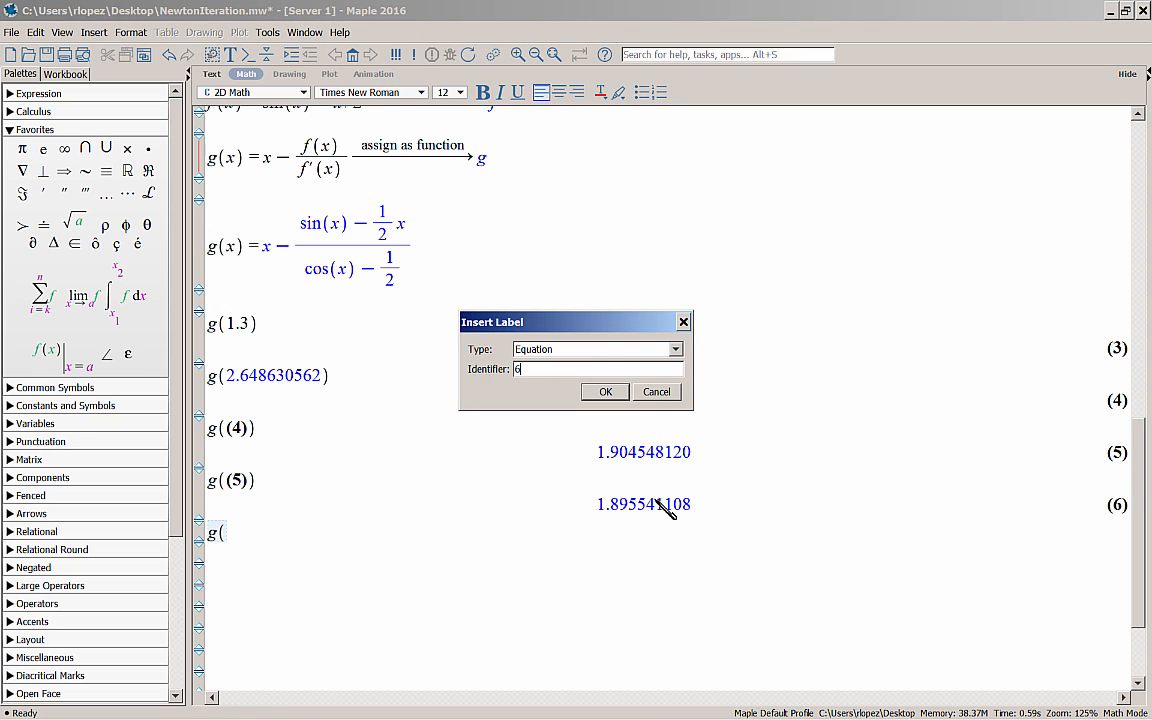
key(Return)
text())
key(Return)
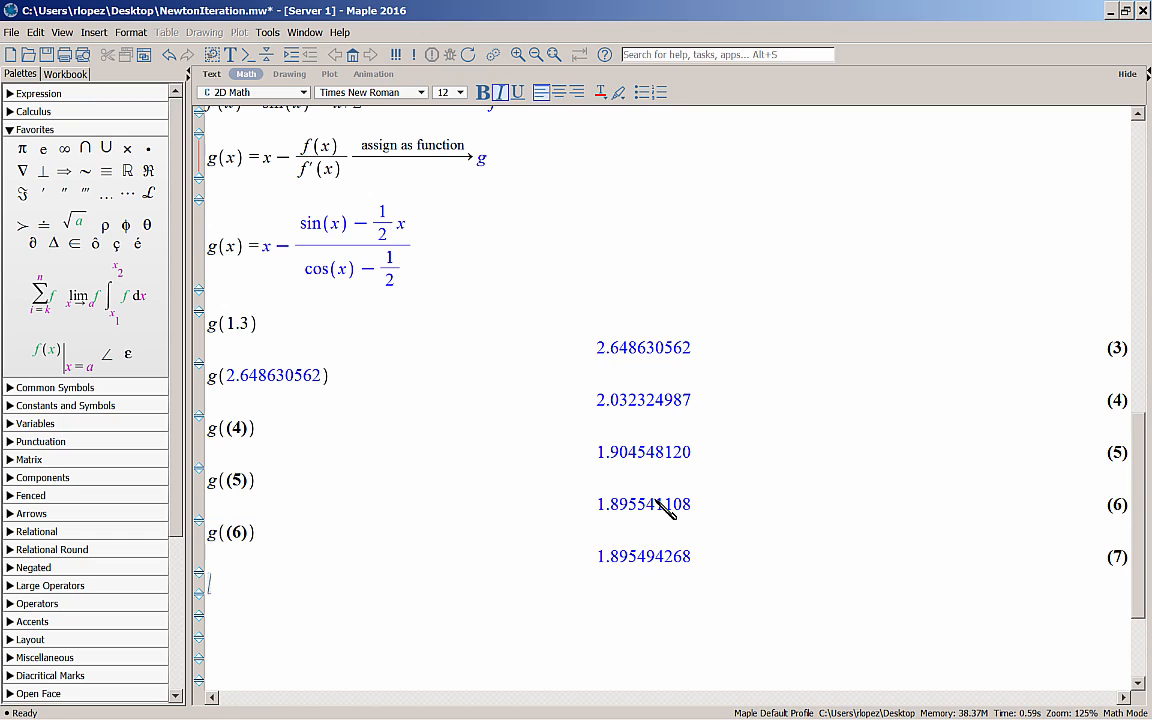
Evaluate g with a reference to equation label 7 as its argument
text(g()
key(ctrl+l)
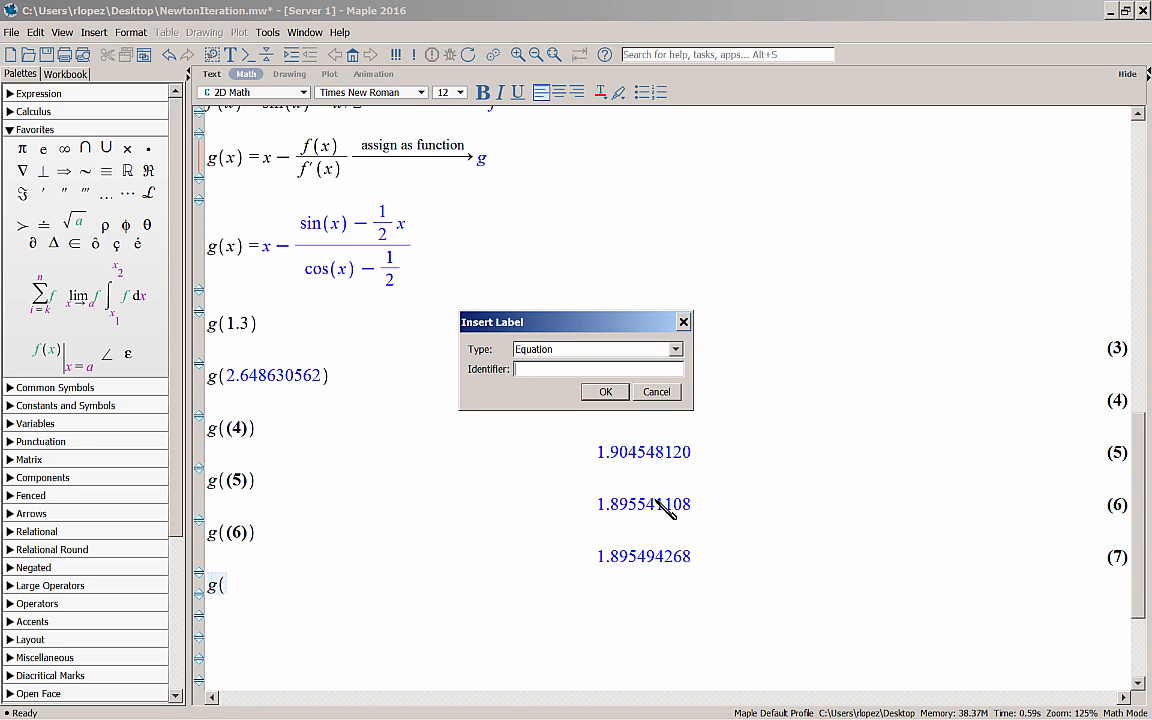
text(7)
key(Return)
text())
key(Return)
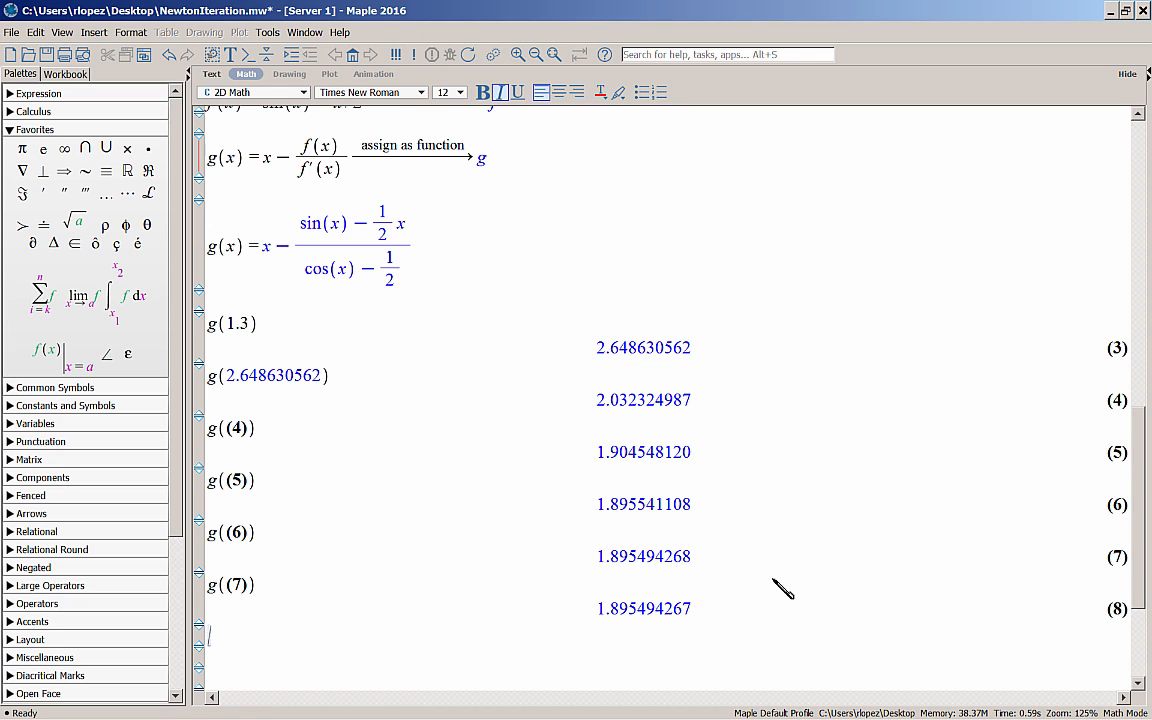
Compare the latest iterate with the solved root of sin(x) = x/2, and evaluate g with a reference to equation label 8
drag(1138, 450, 1067, 324)
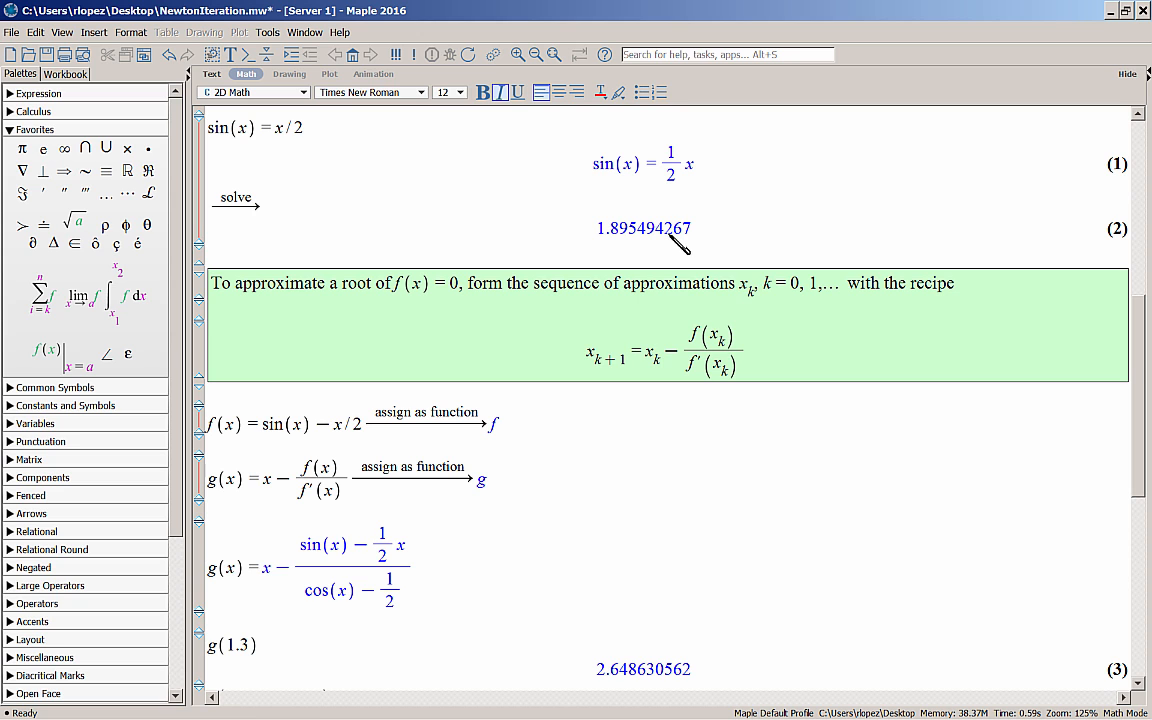
drag(1138, 447, 1141, 614)
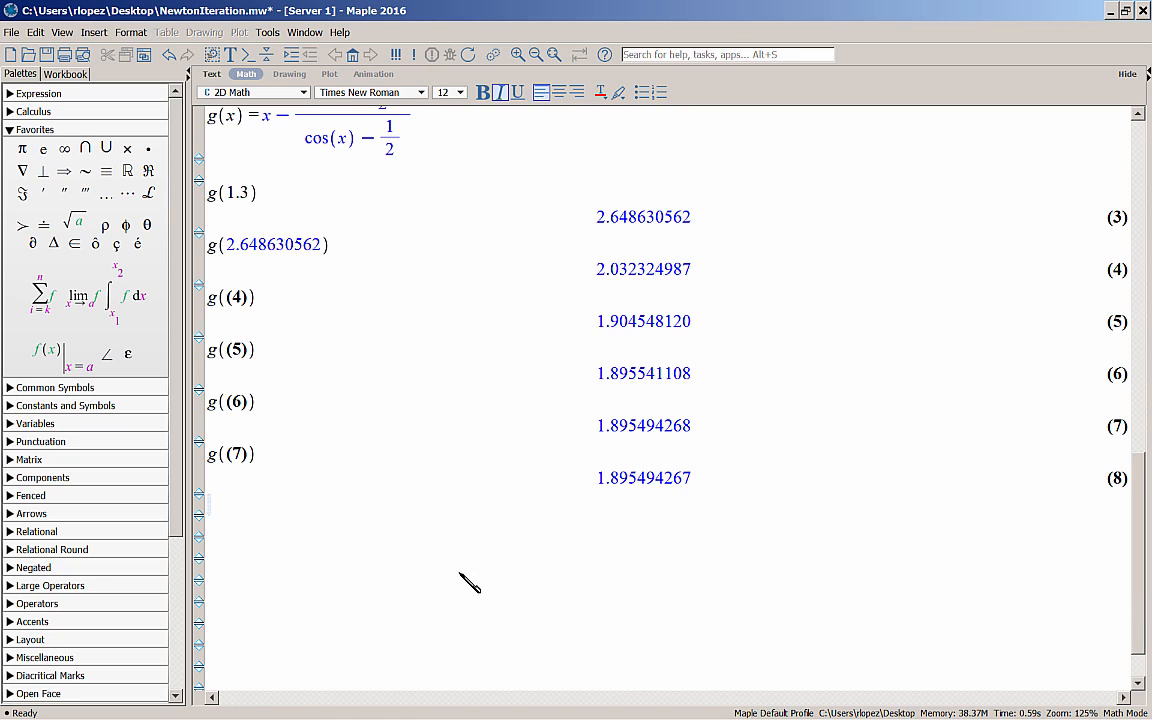
text(g()
key(ctrl+l)
text(8)
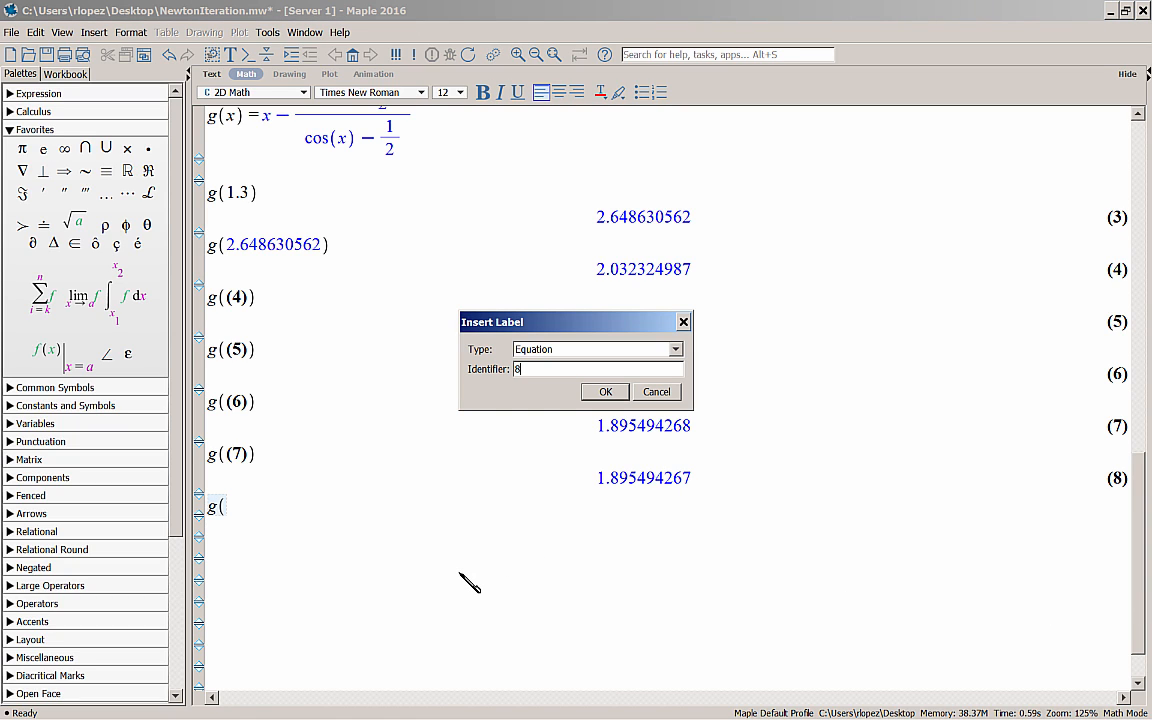
key(Return)
text())
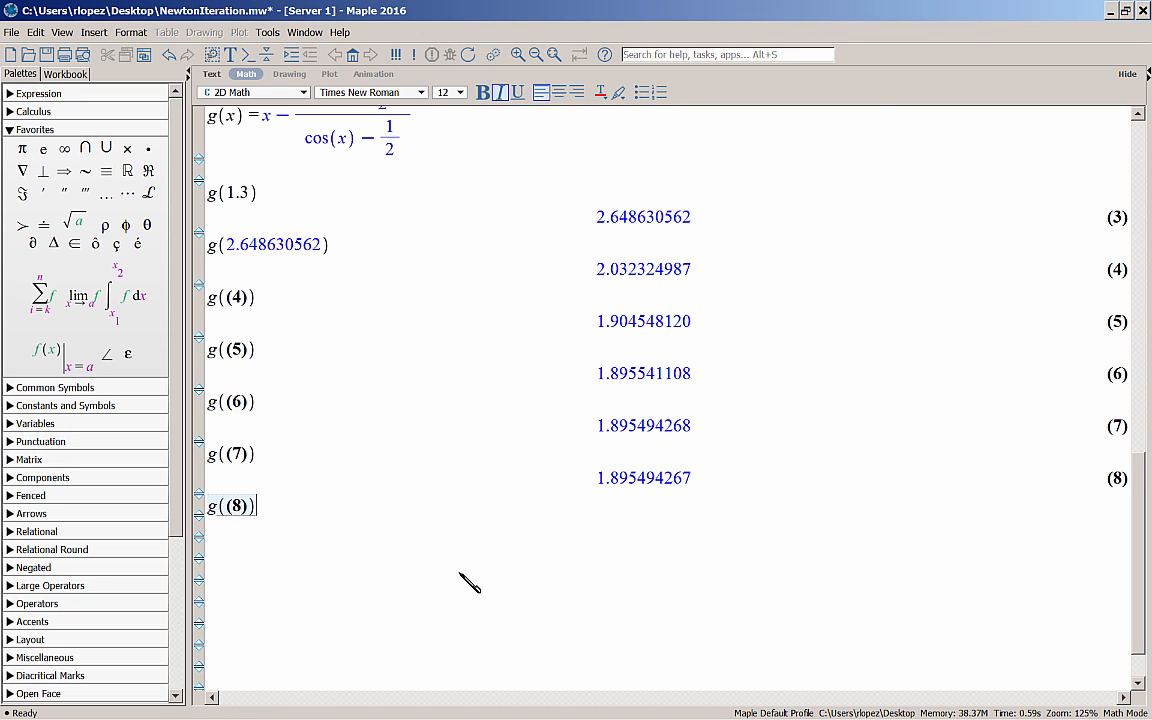
key(Return)
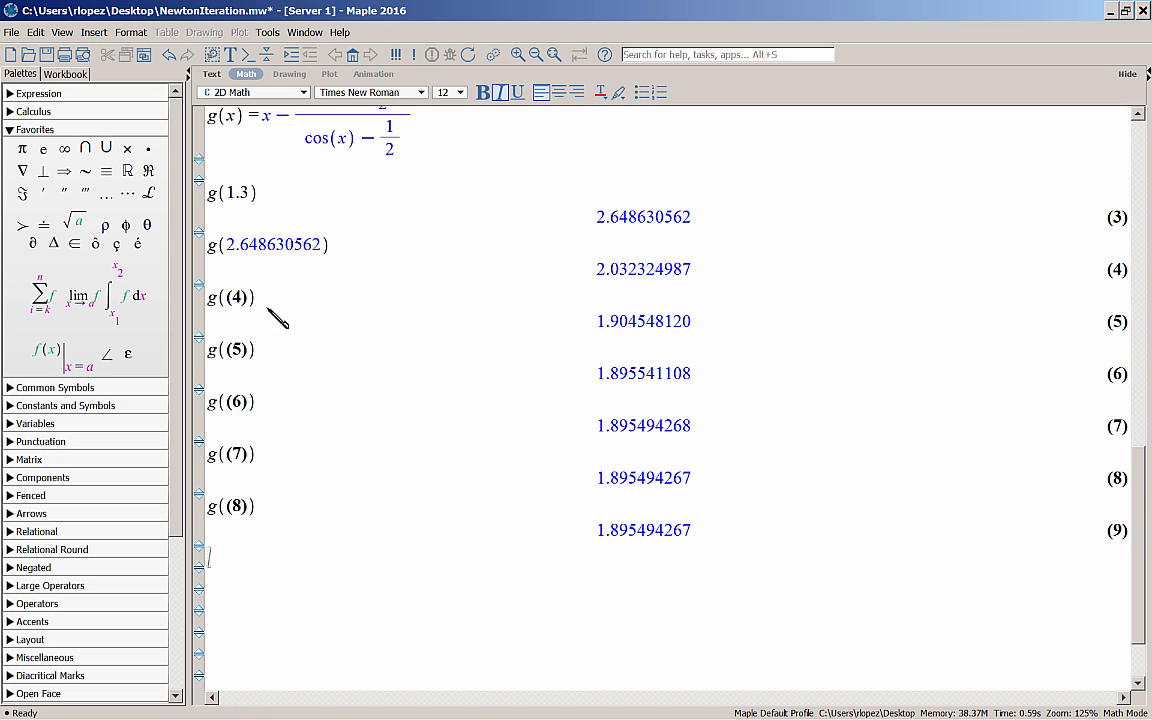
Replace the label reference (4) inside the third g evaluation with the value it refers to
right_click(234, 293)
mouse_move(356, 406)
click(418, 412)
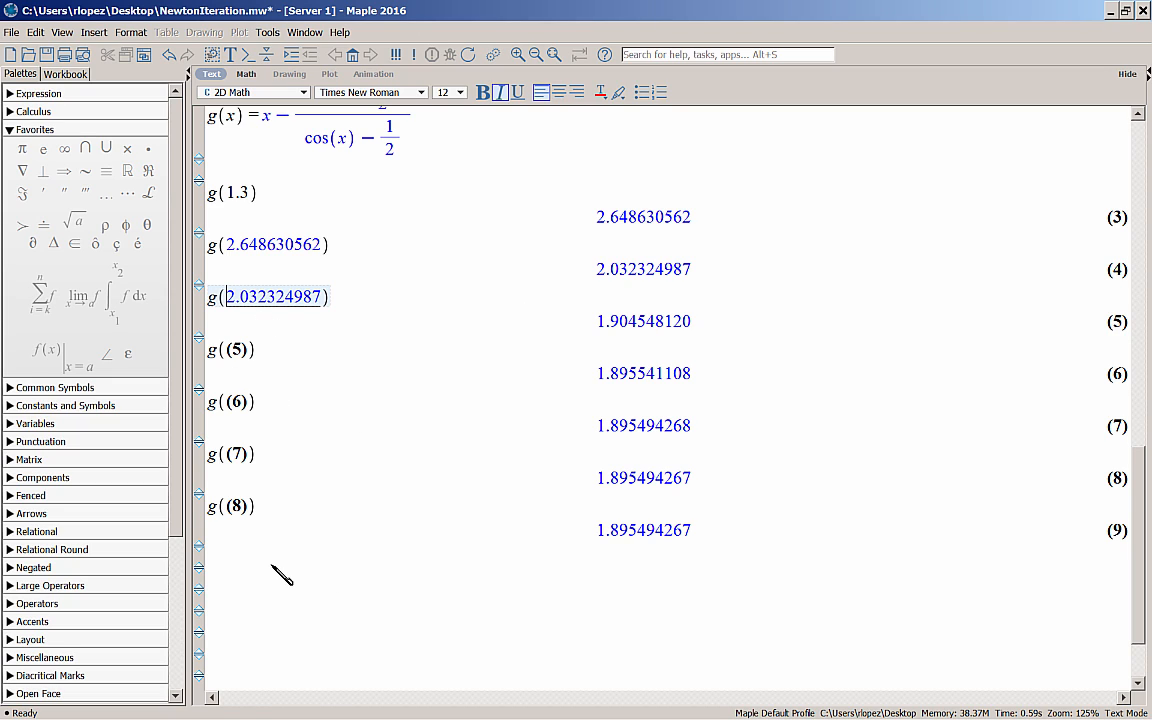
Enter the assignment X := 1.3: below the iterations and continue the same input on a new line
click(392, 585)
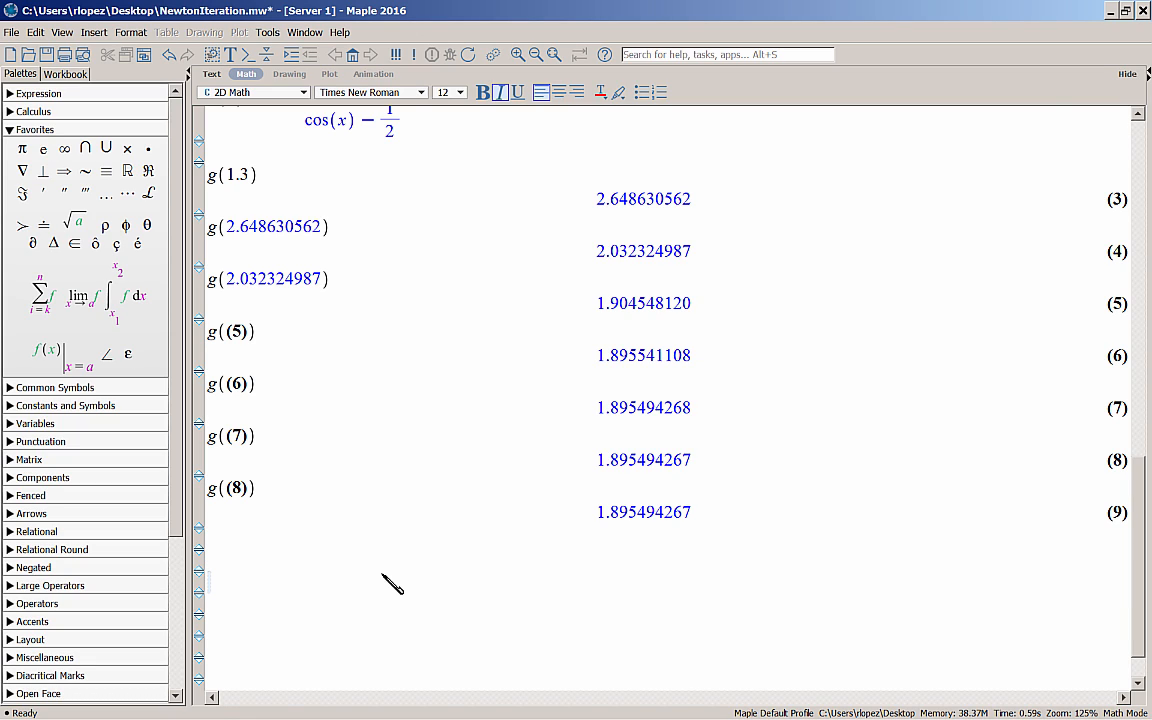
text(X:)
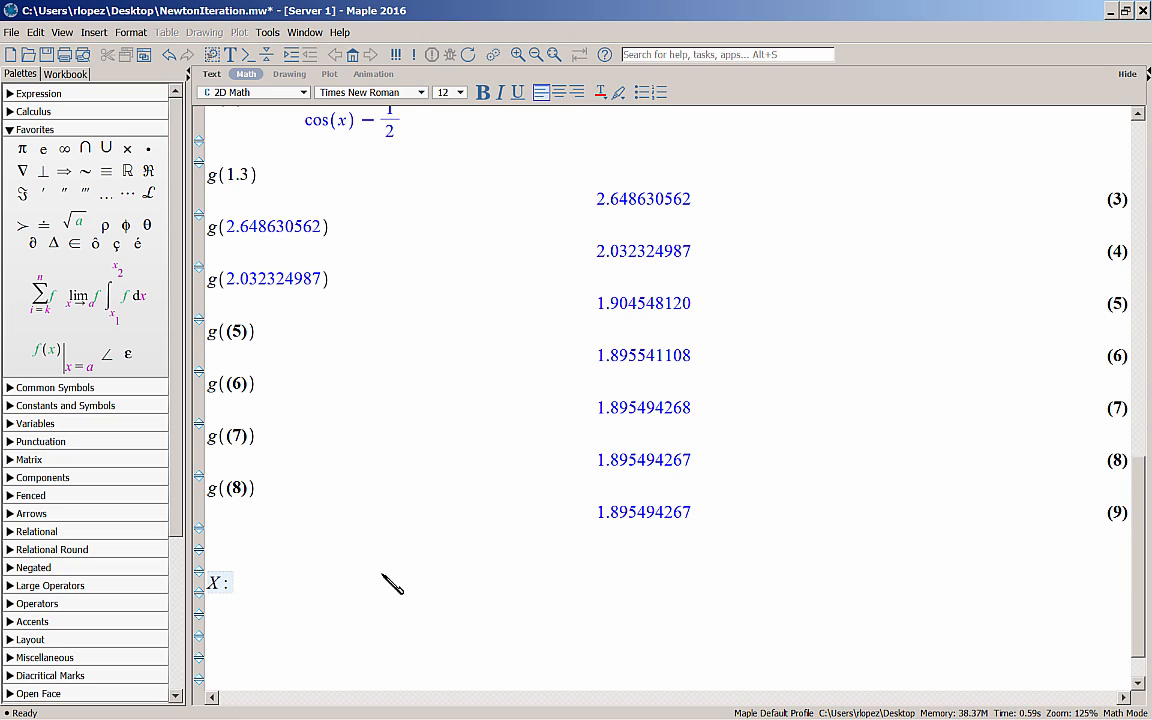
text(=1.3)
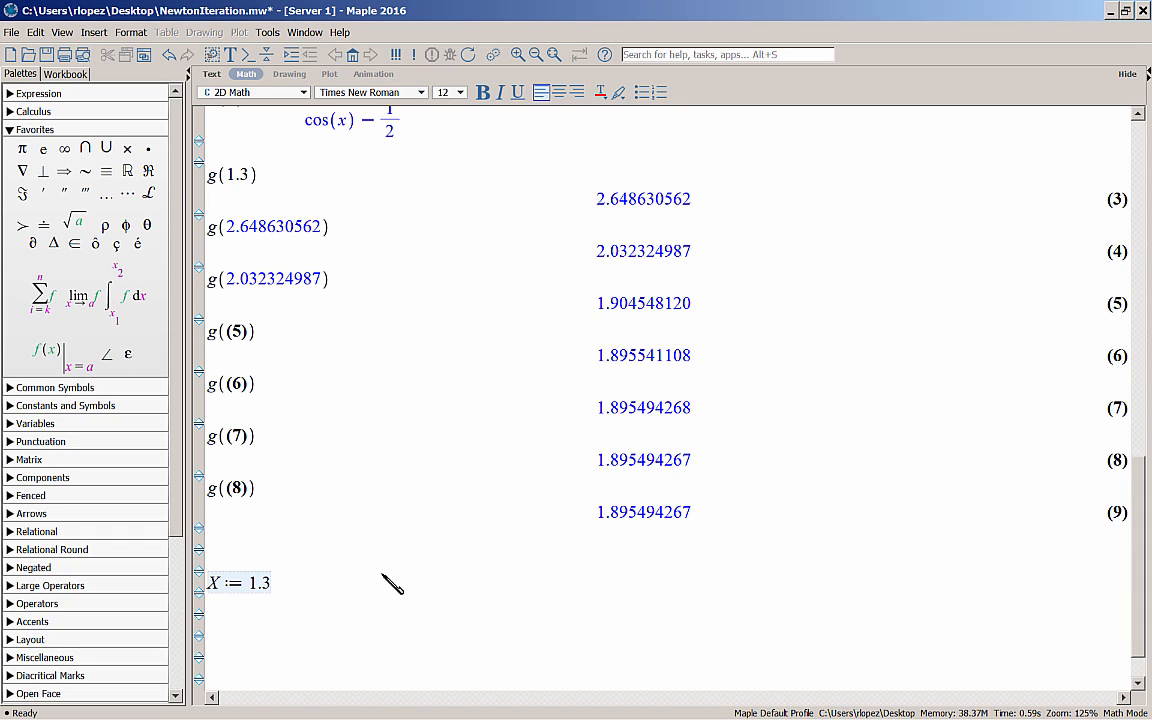
text(:)
key(shift+Return)
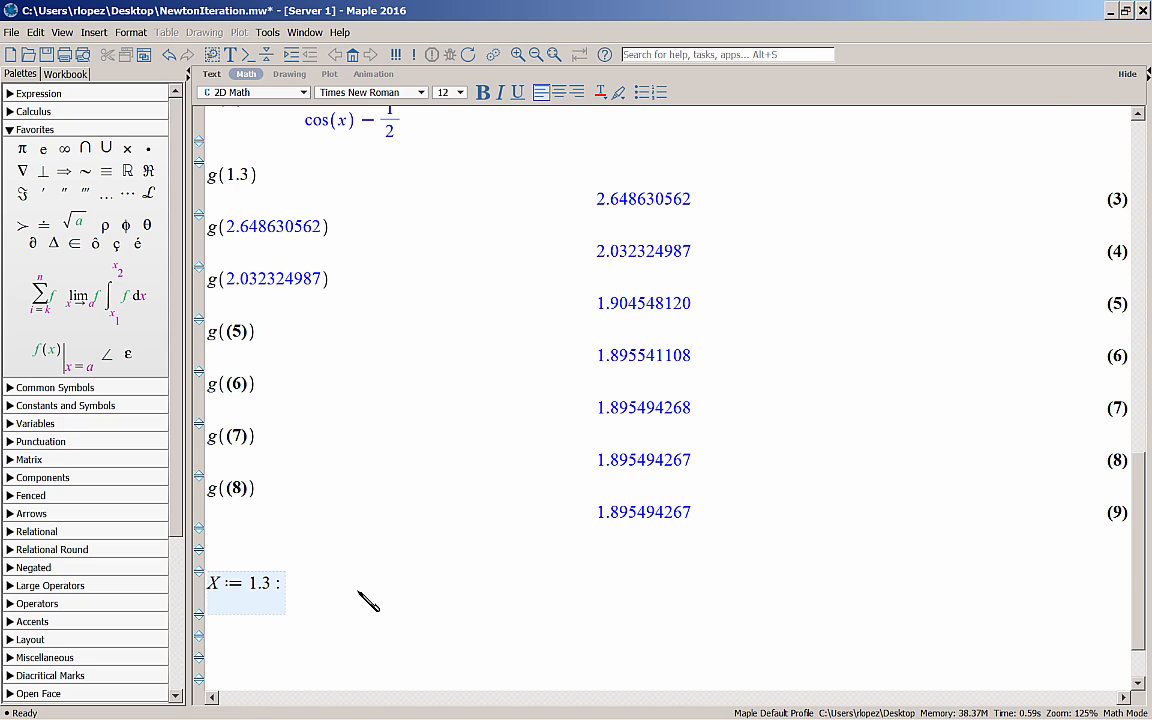
Write the loop header "for k from 1 to 8 do" on the line under the X assignment
key(shift+Return)
text(for k)
text(from 1 y)
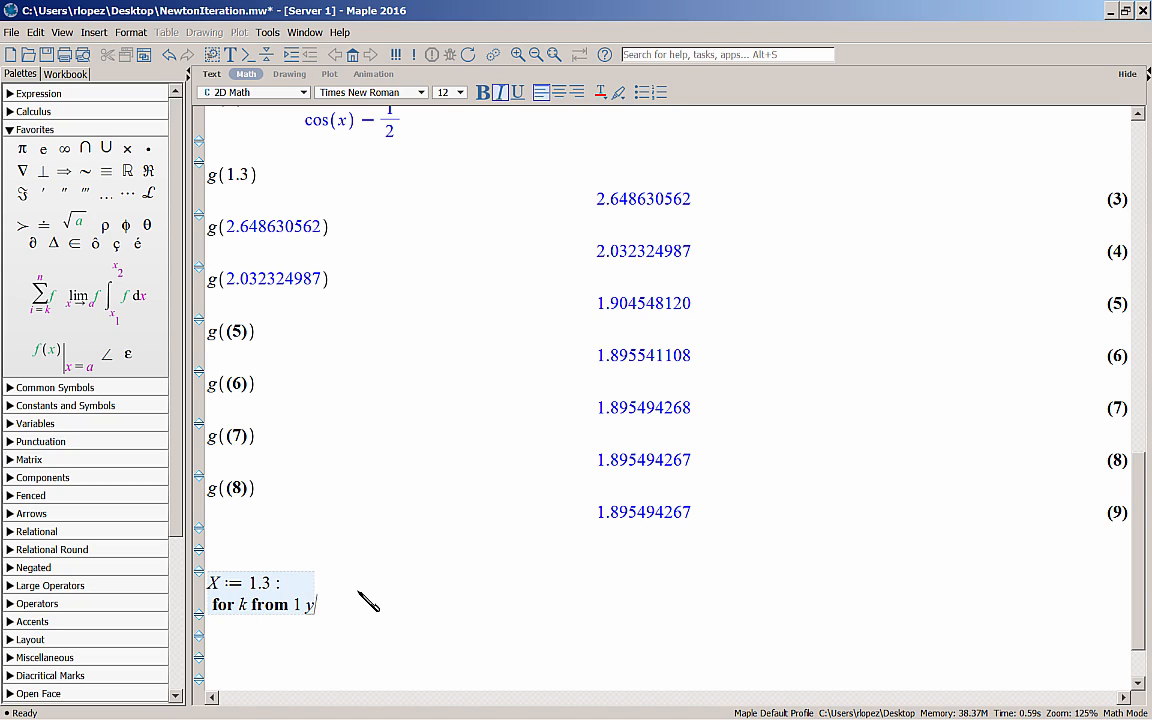
key(BackSpace)
text(o)
key(BackSpace)
text(to 8)
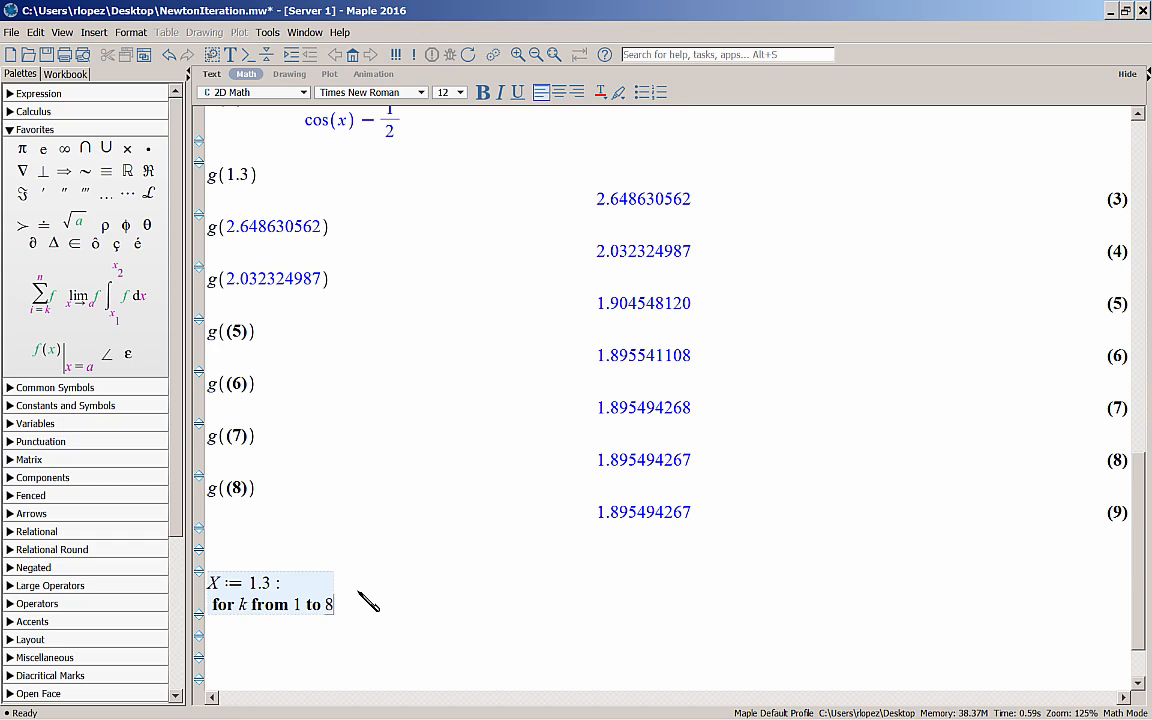
text( do)
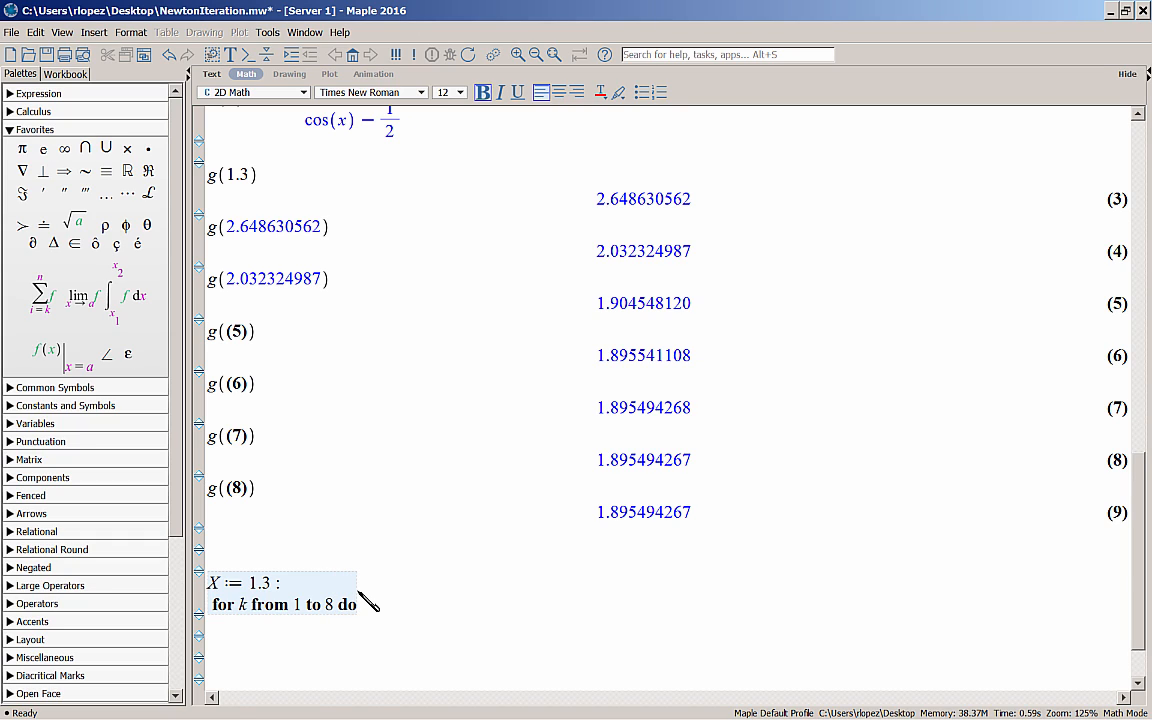
Complete the for loop with the body X := g(X); and the closing end do;, and execute it
key(shift+Return)
text(X:=)
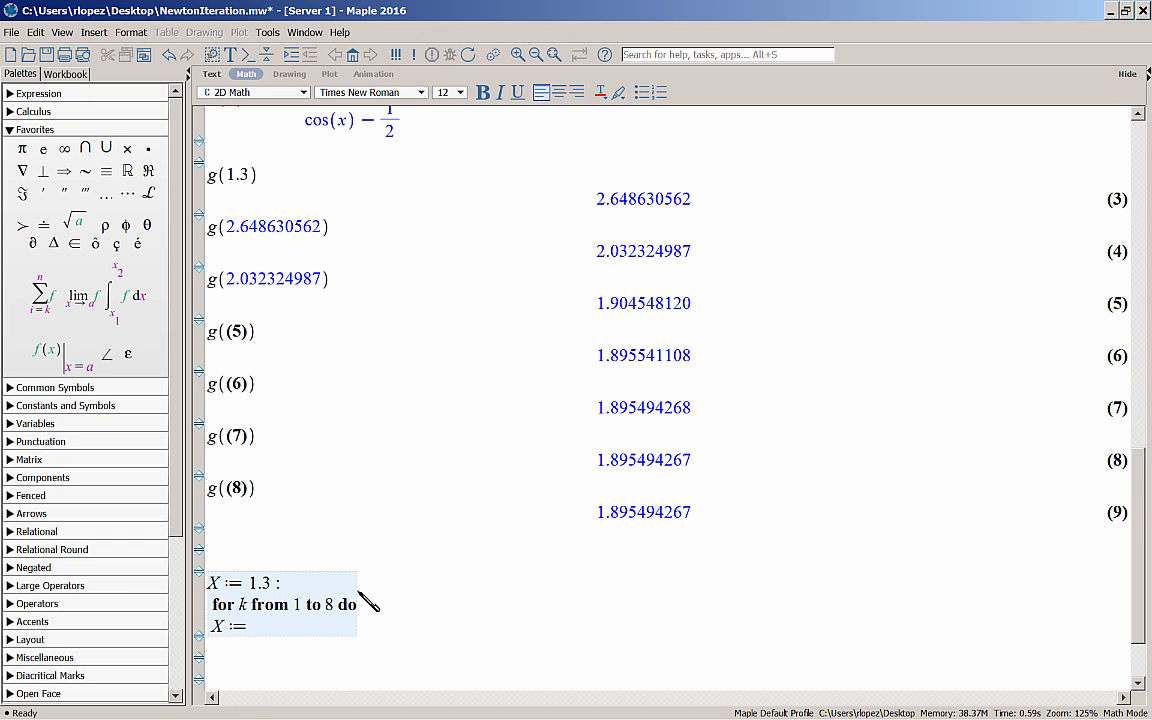
text(g(X);)
key(shift+Return)
text(end do;)
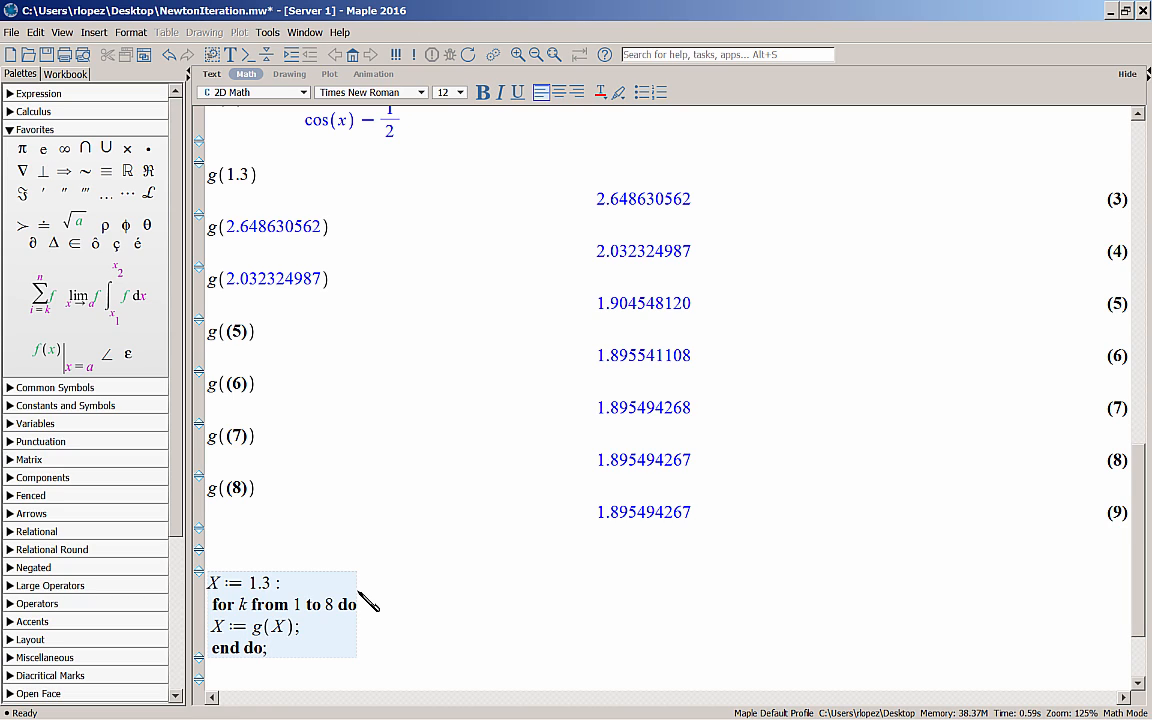
scroll(320, 626, down, 3)
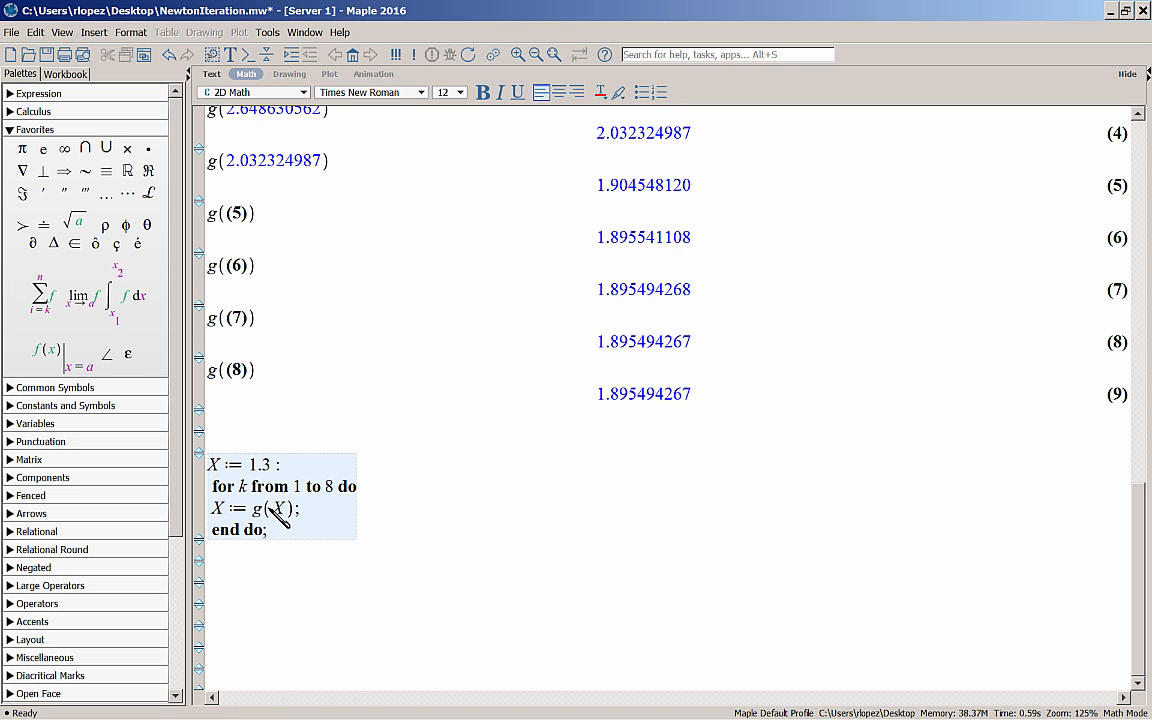
scroll(480, 380, up, 2)
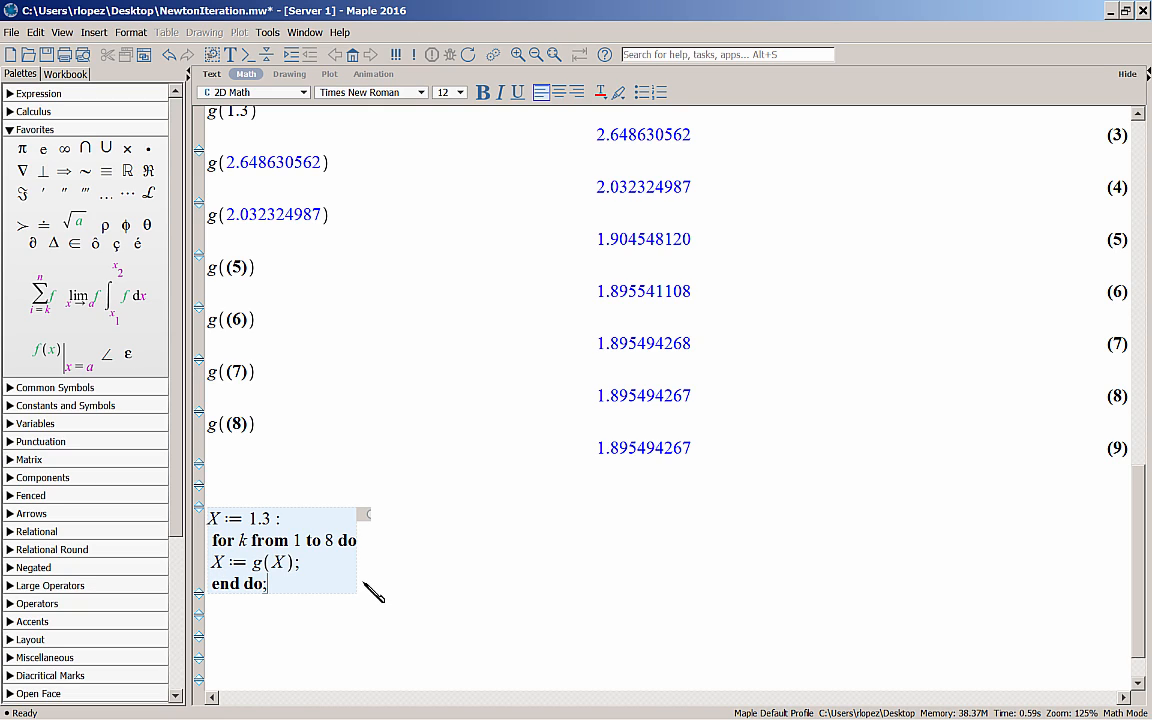
key(Return)
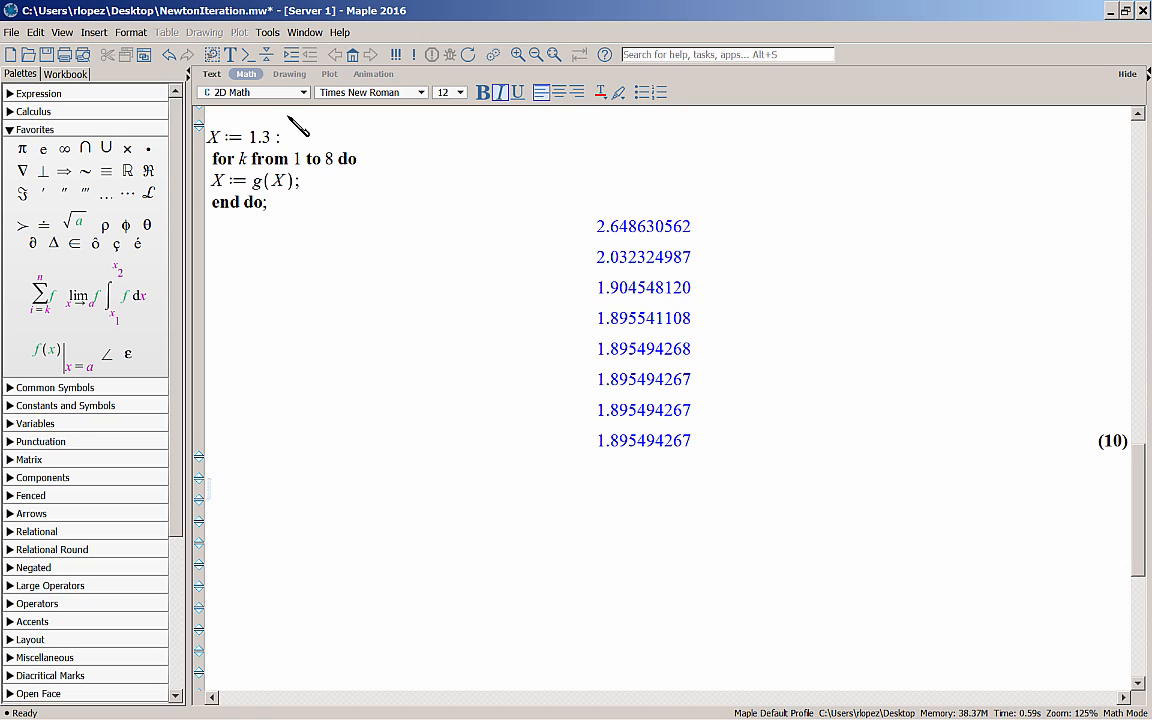
Load the Student Calculus 1 package into the worksheet below the loop output
click(282, 33)
mouse_move(287, 95)
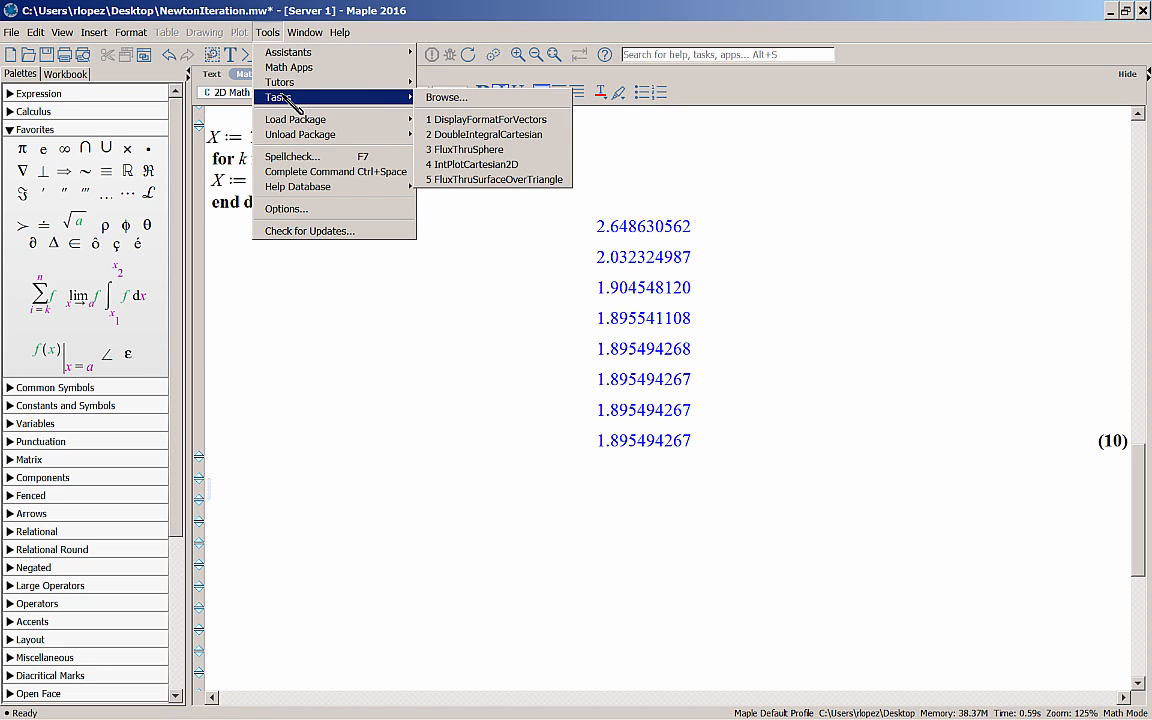
mouse_move(285, 121)
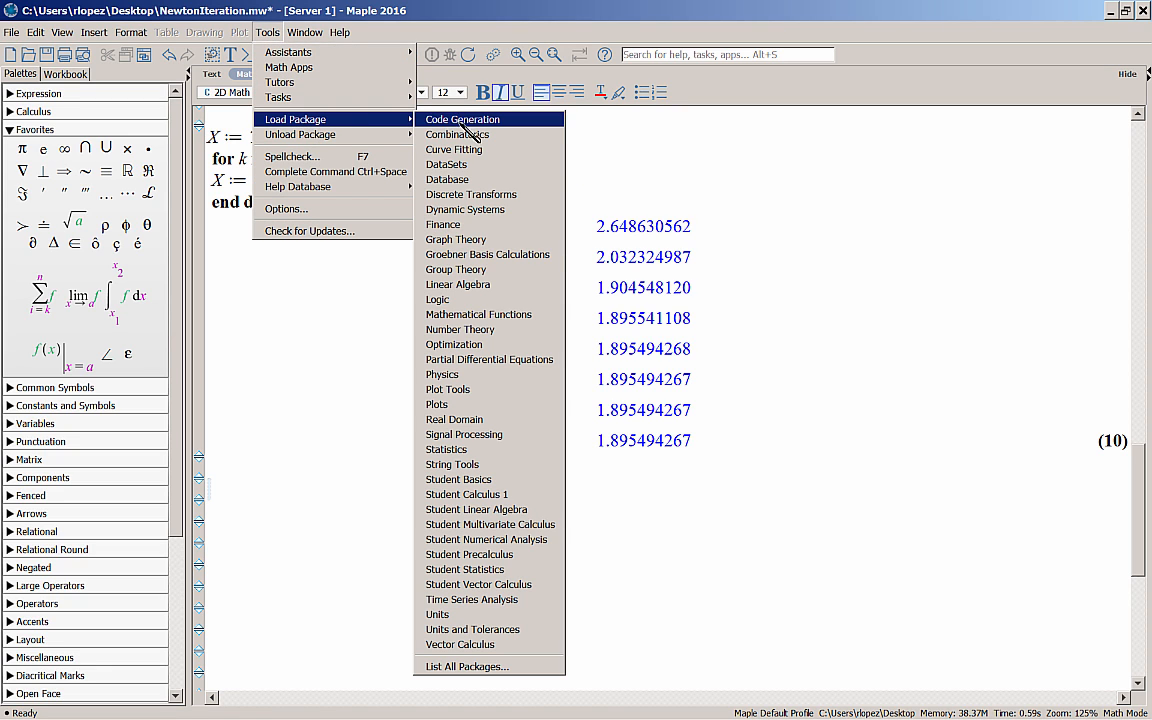
click(468, 494)
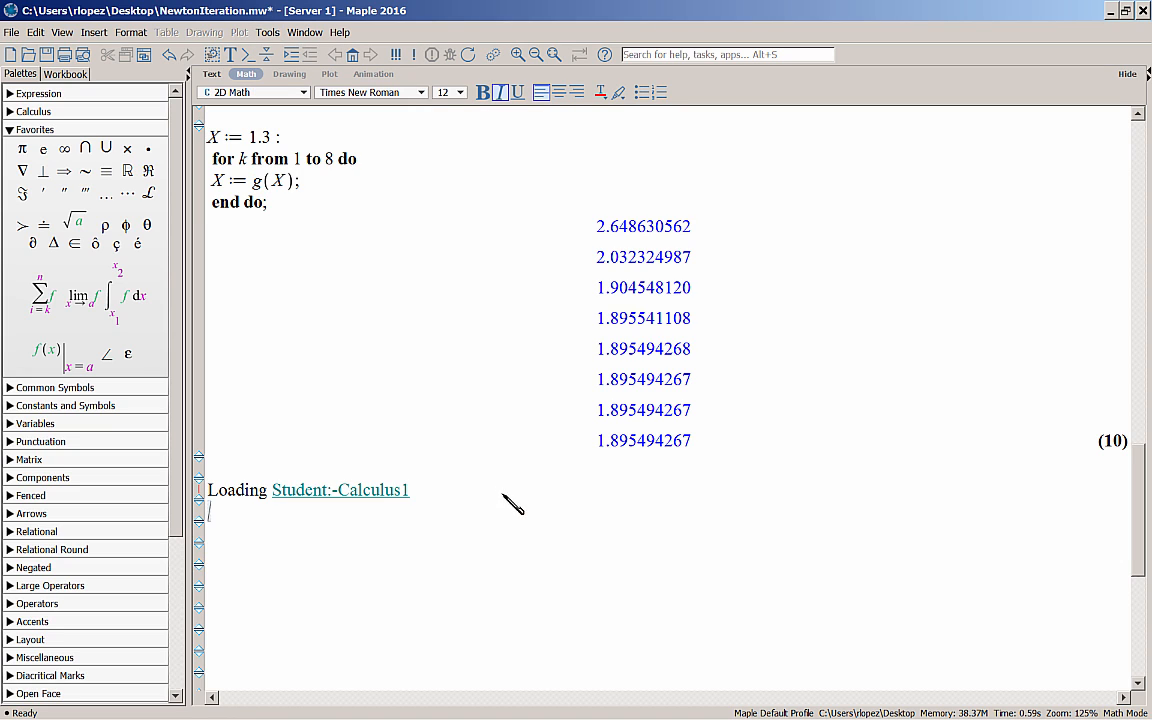
Evaluate f(x) on a new input line below the loaded package
scroll(390, 520, down, 3)
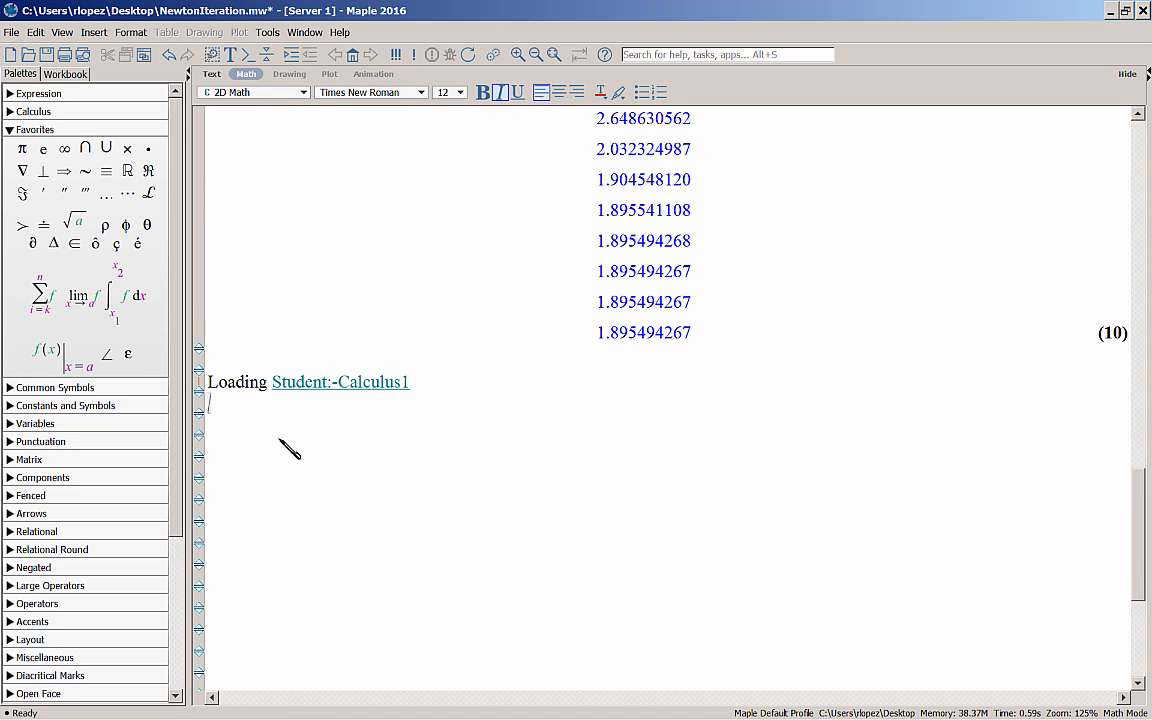
click(235, 427)
text(f(x))
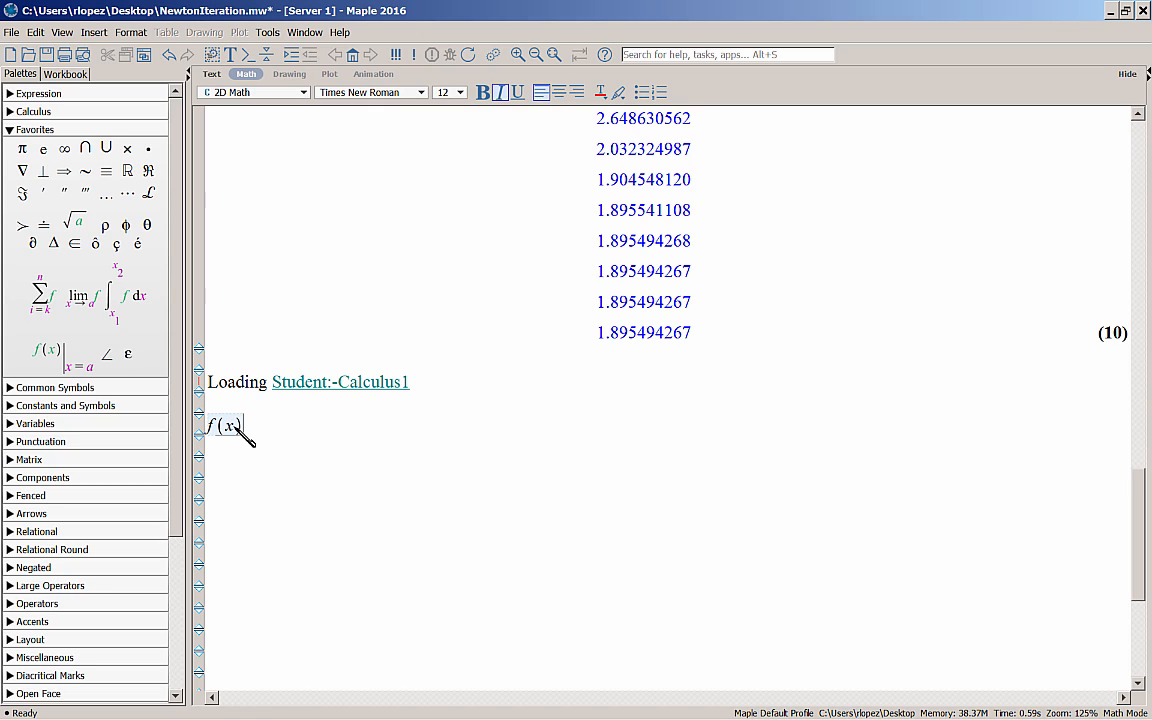
key(Return)
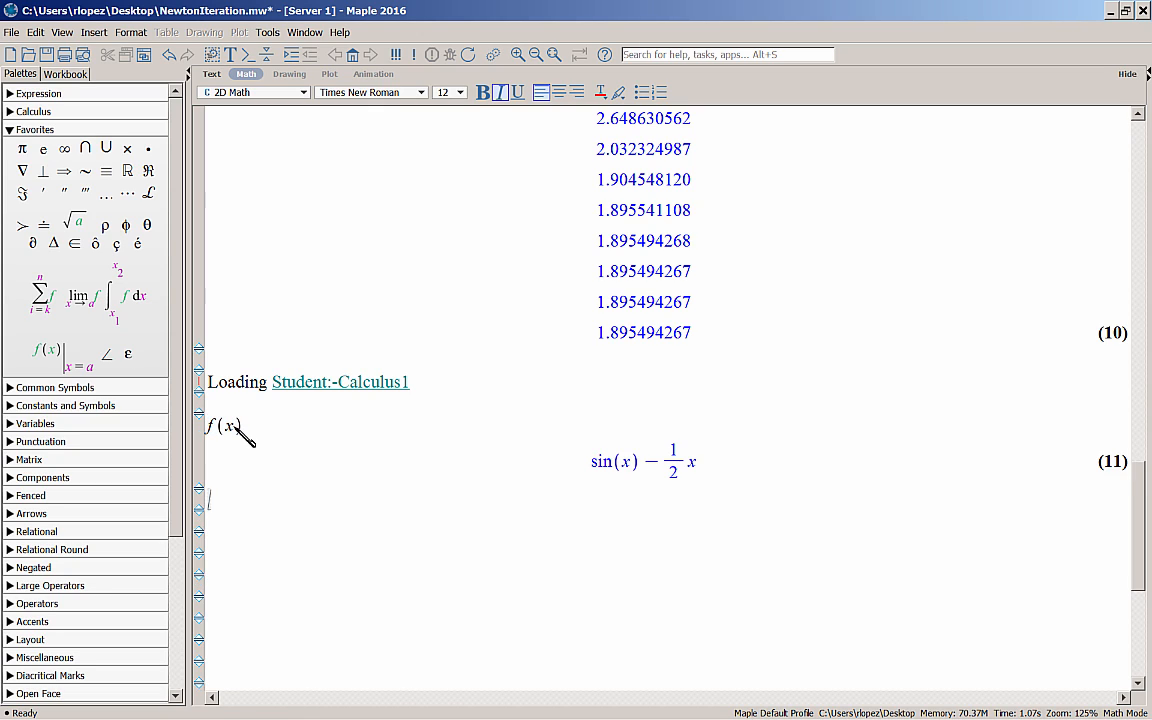
Launch the Student Calculus1 Newton's Method tutor on the output expression of f(x)
scroll(236, 428, down, 4)
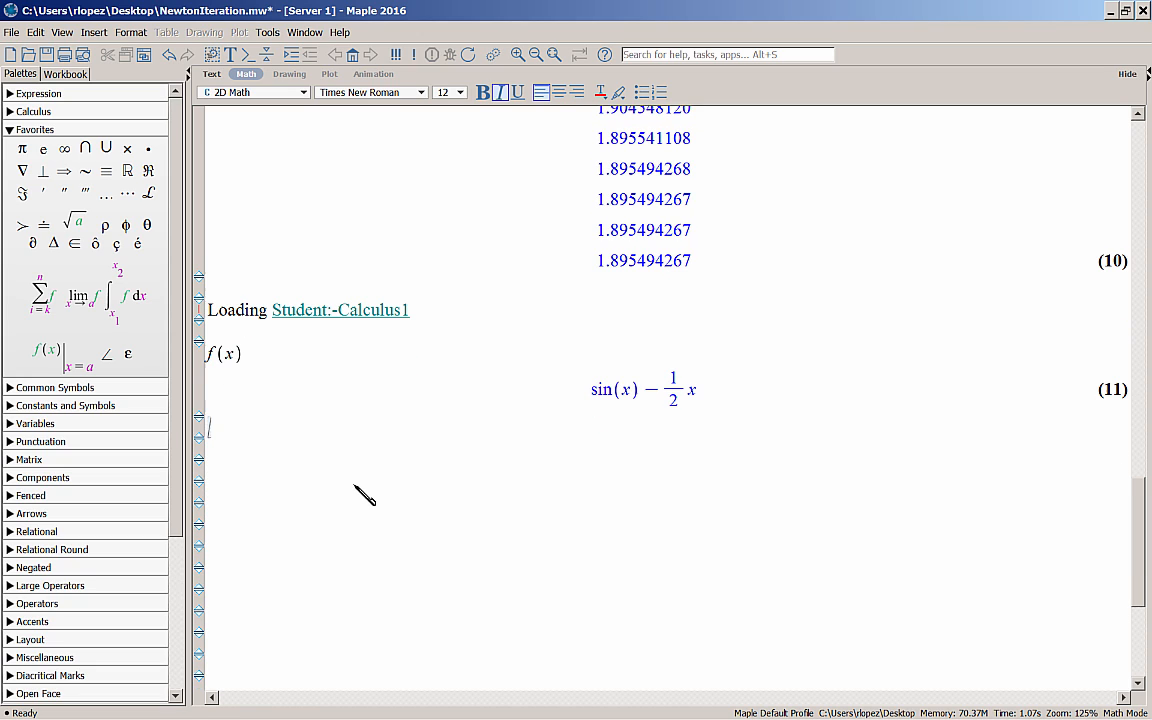
scroll(658, 414, down, 1)
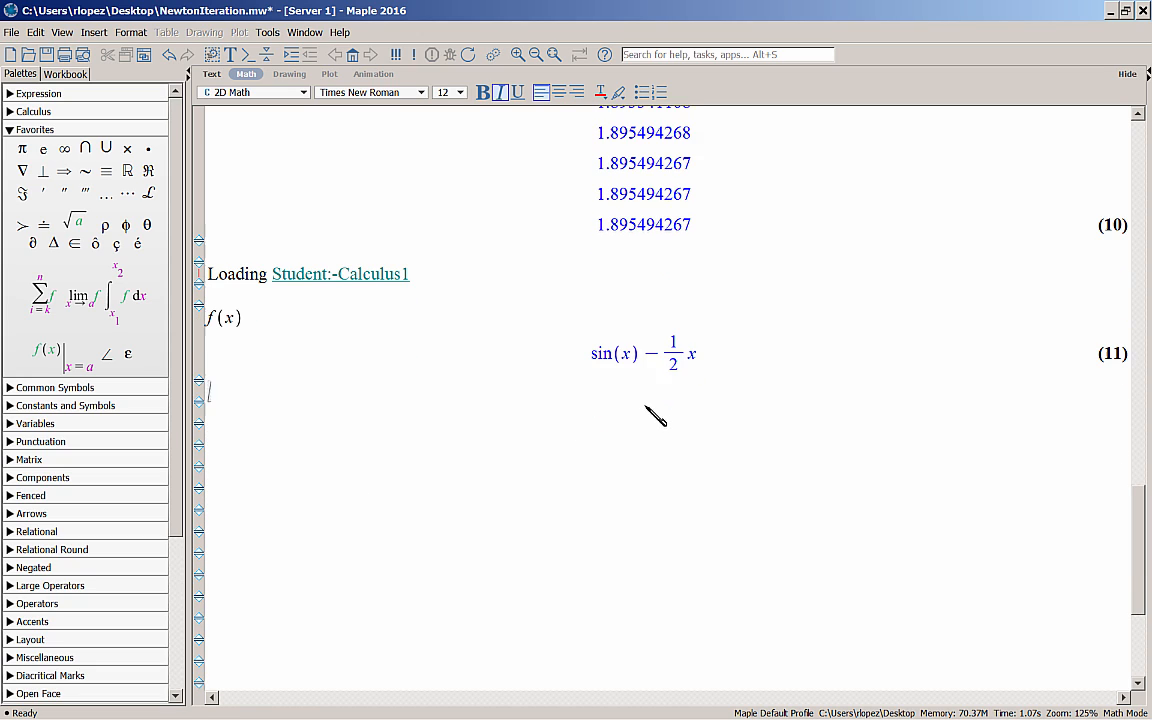
right_click(634, 353)
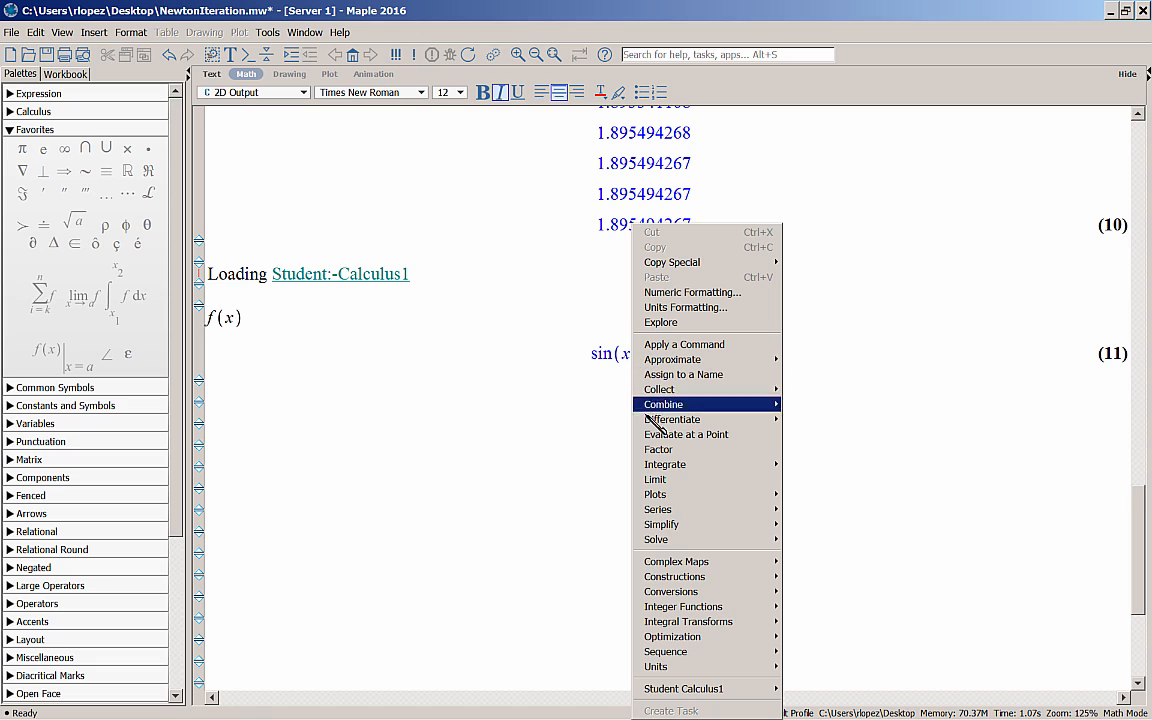
mouse_move(708, 692)
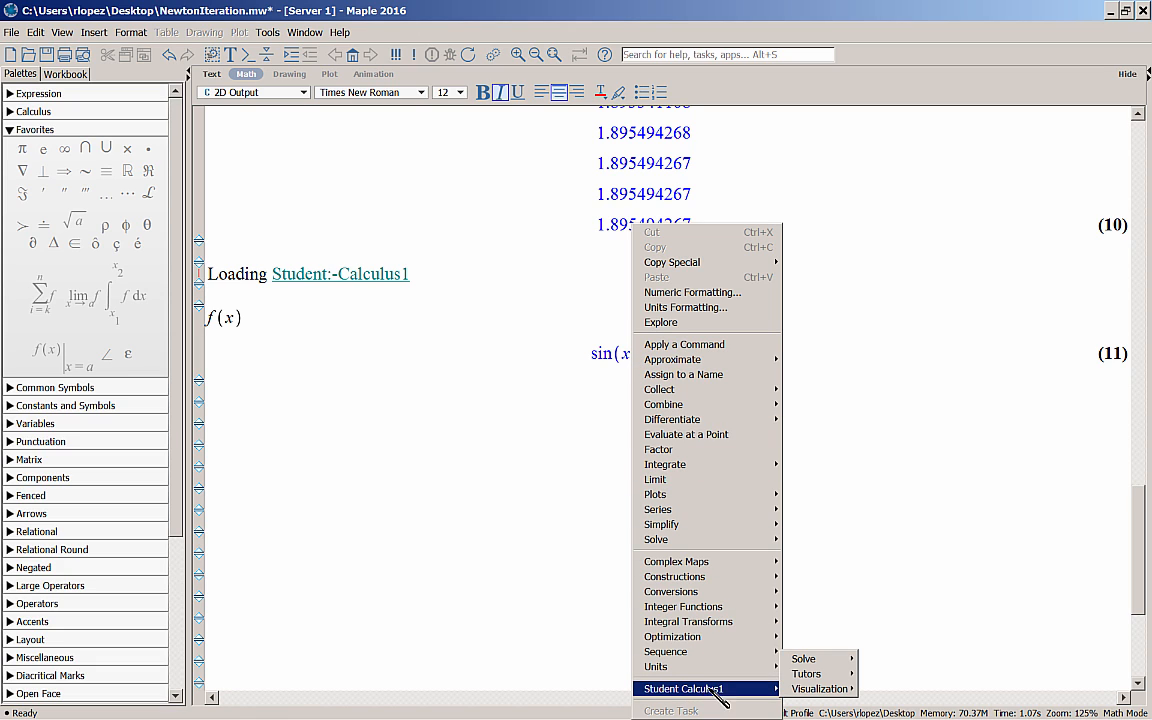
mouse_move(810, 676)
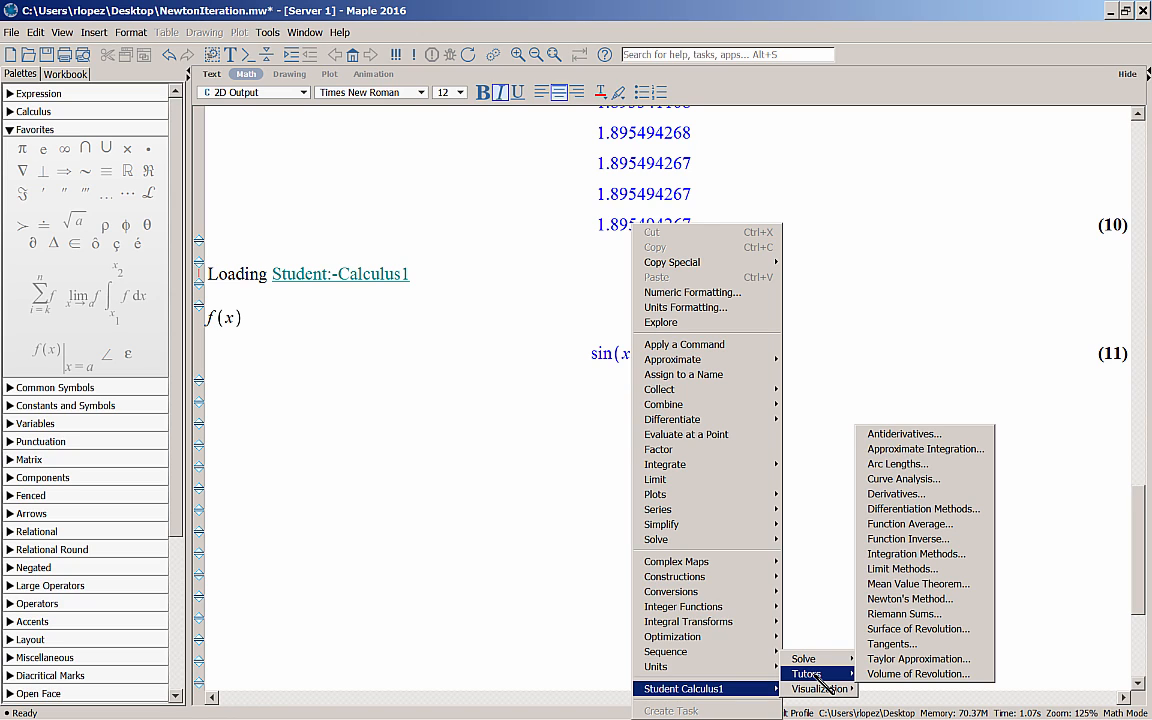
click(910, 598)
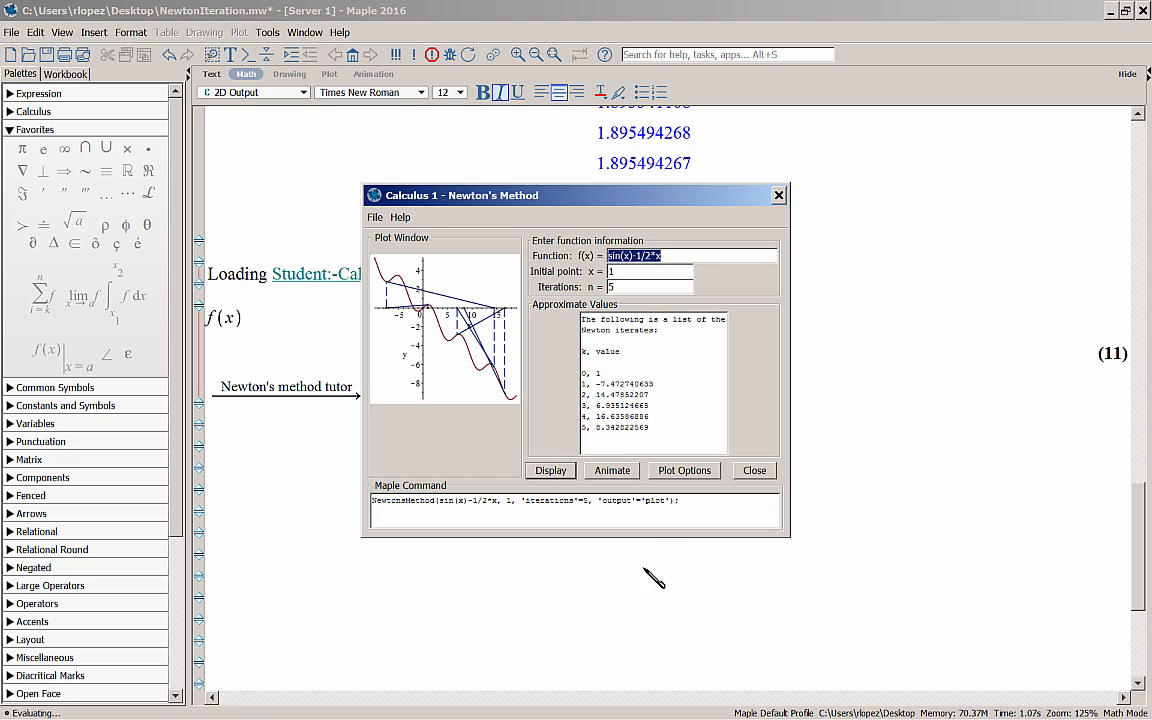
Set the tutor's initial point to 1.3 and the iterations to 8, and display the resulting iterates and plot
click(625, 272)
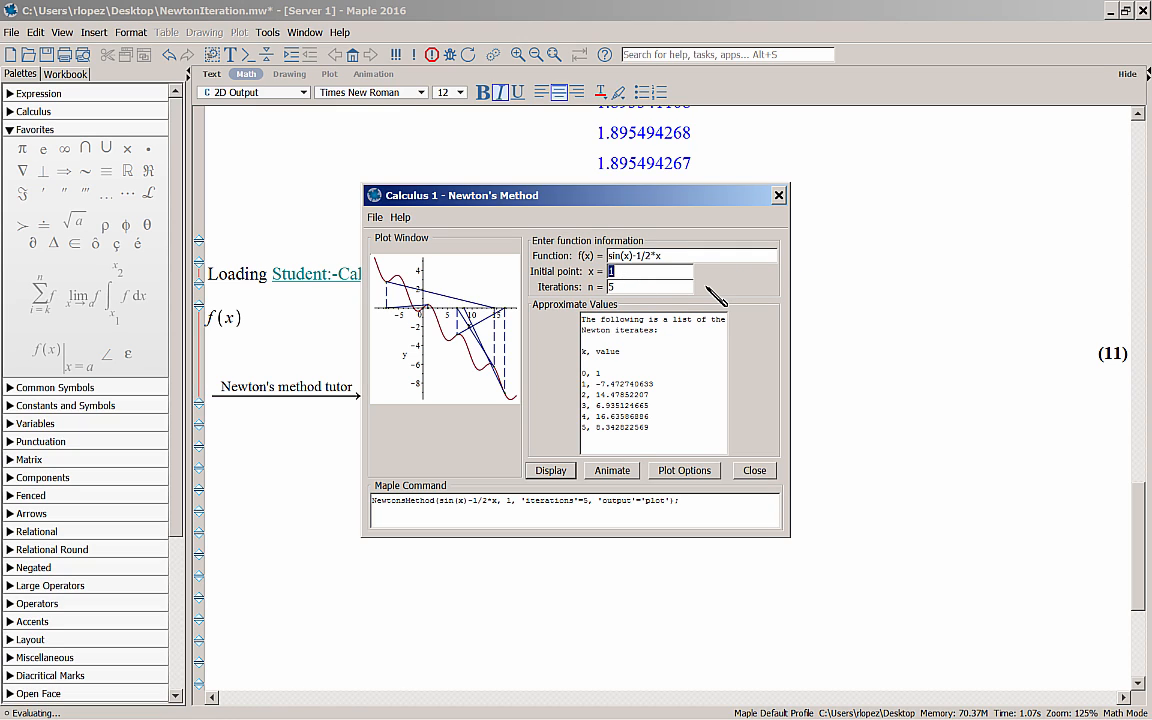
text(1.3)
click(629, 286)
text(8)
click(552, 470)
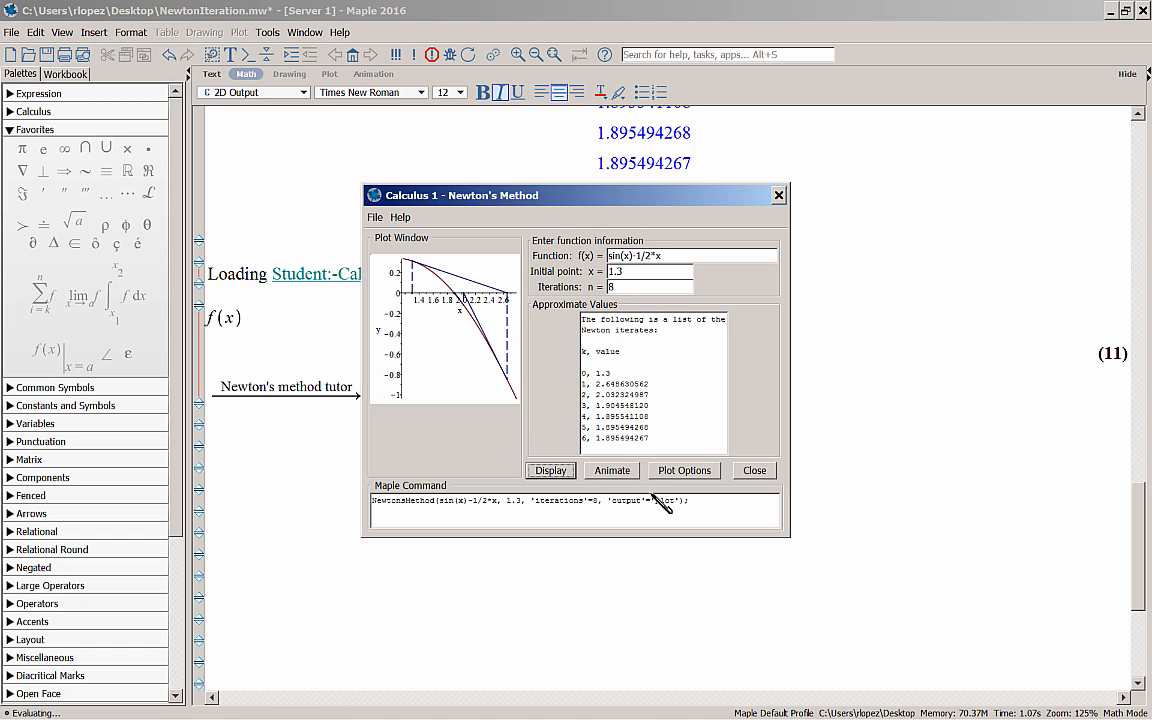
Return the tutor's result to the worksheet as an animation and advance it to frame 4
click(625, 471)
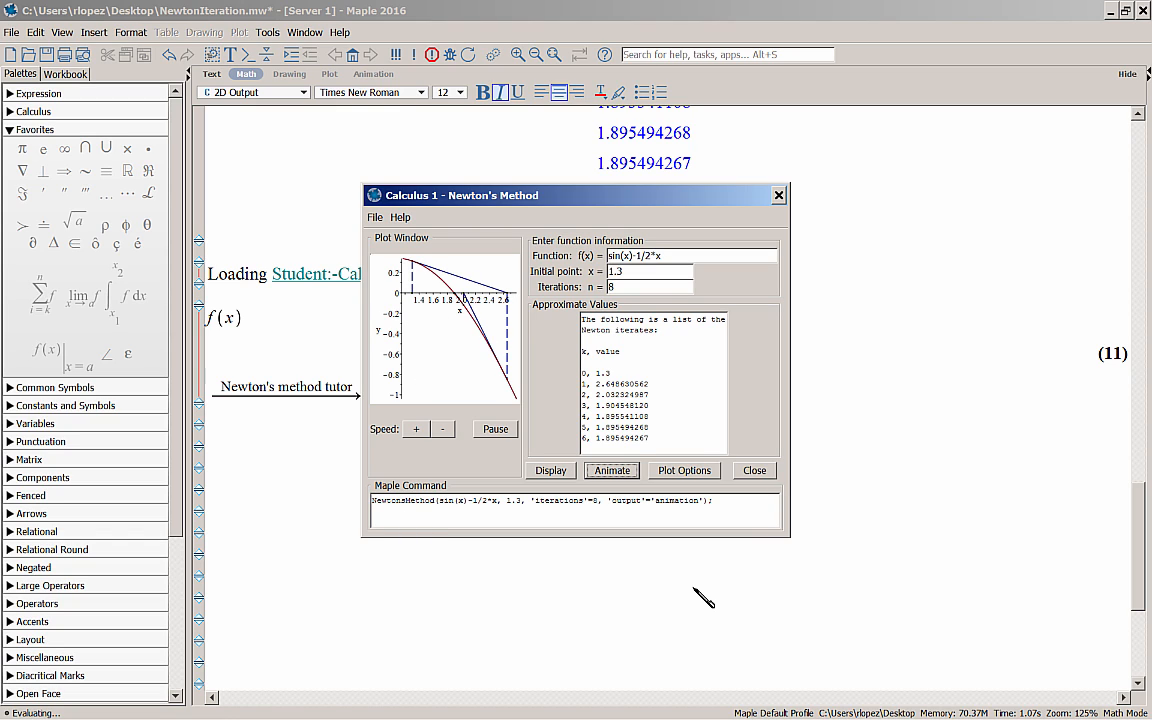
click(756, 471)
click(624, 460)
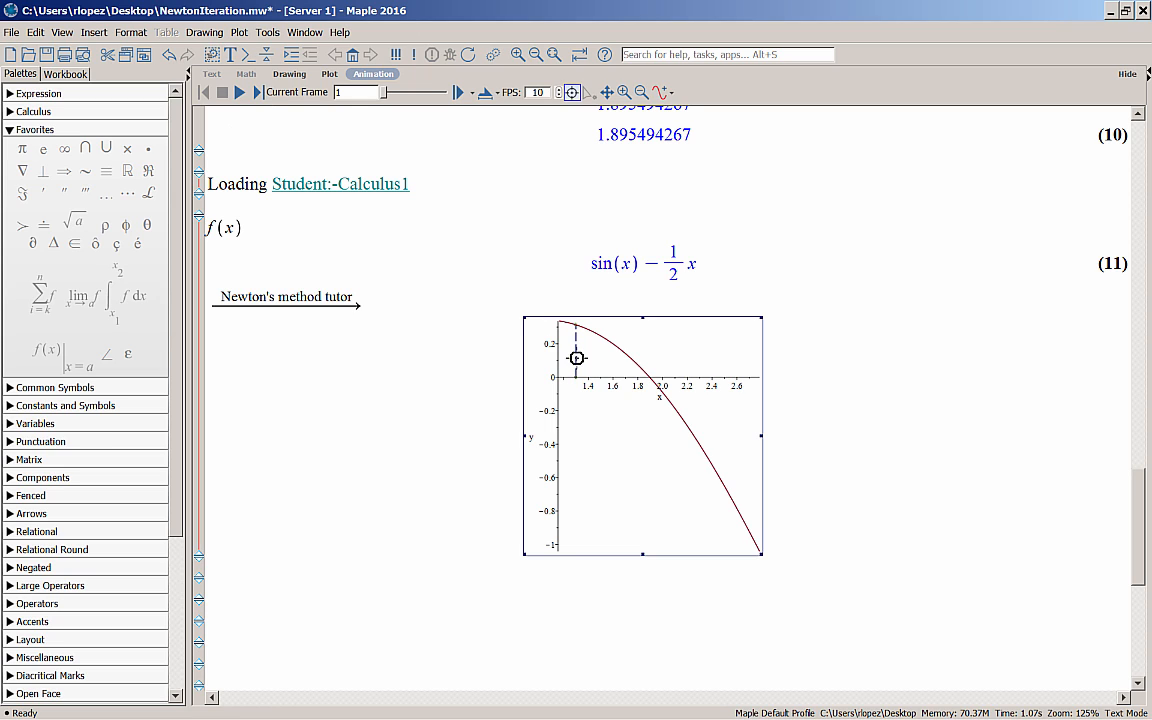
click(257, 92)
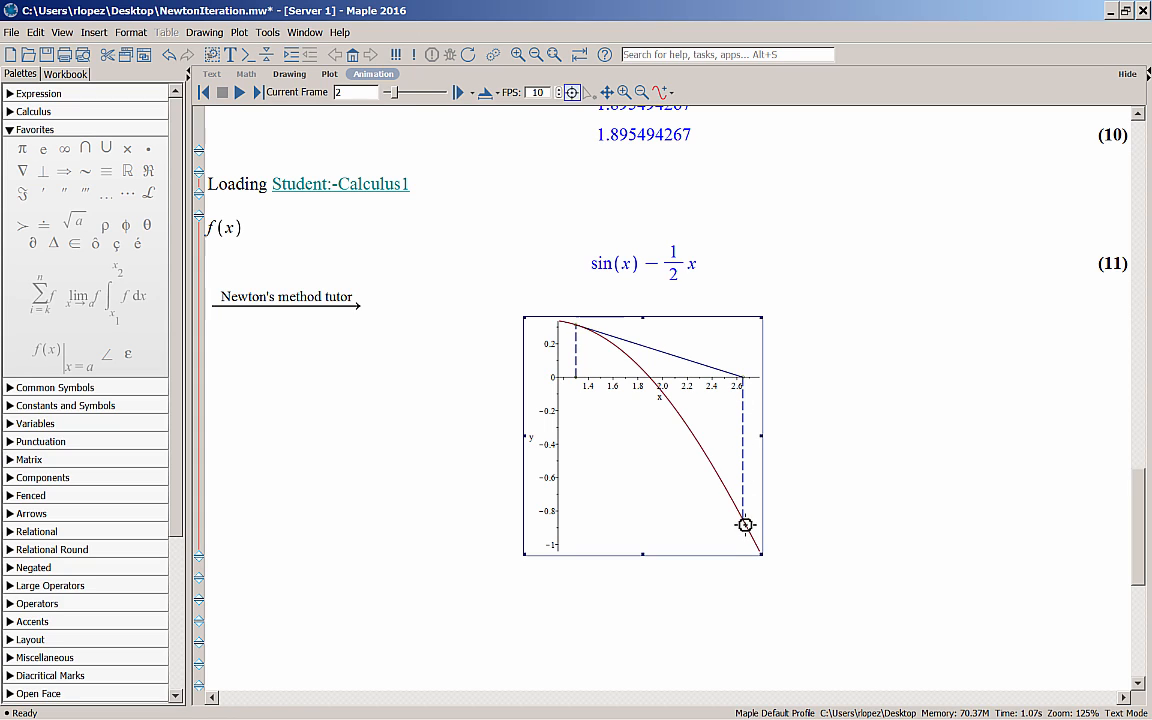
click(258, 92)
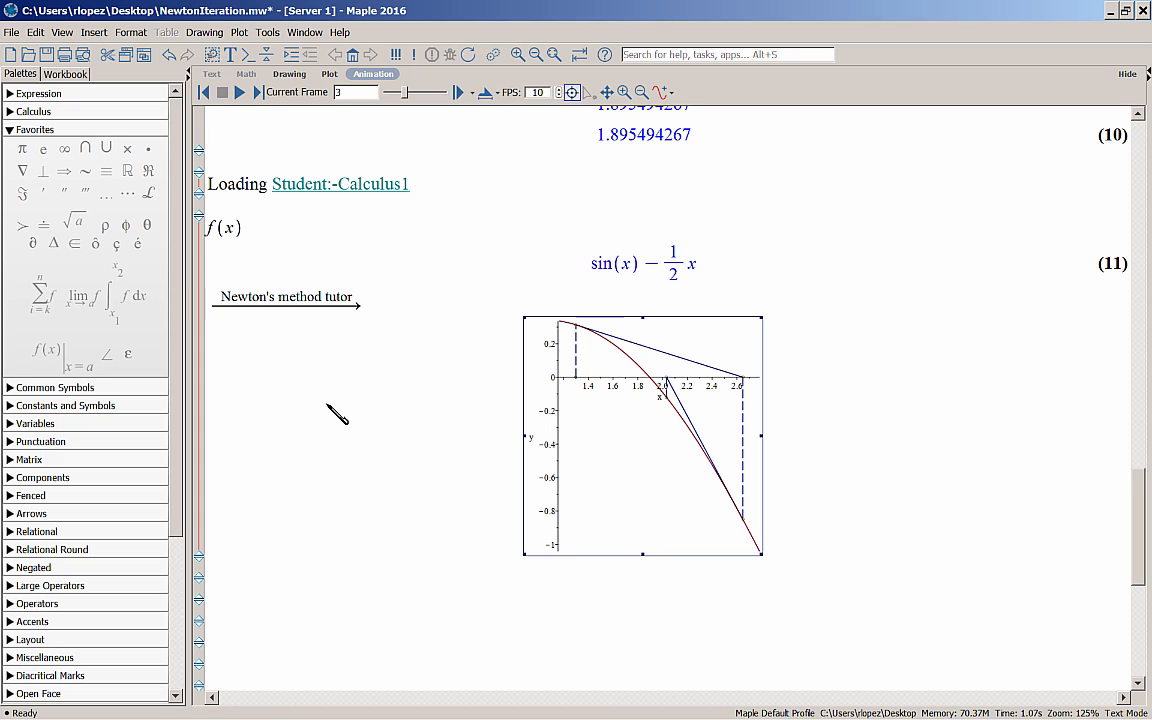
click(258, 92)
Magnify the animation plot around the root, to about x = 1.75 to 2.2 and y = -0.2 to 0.1
right_click(655, 429)
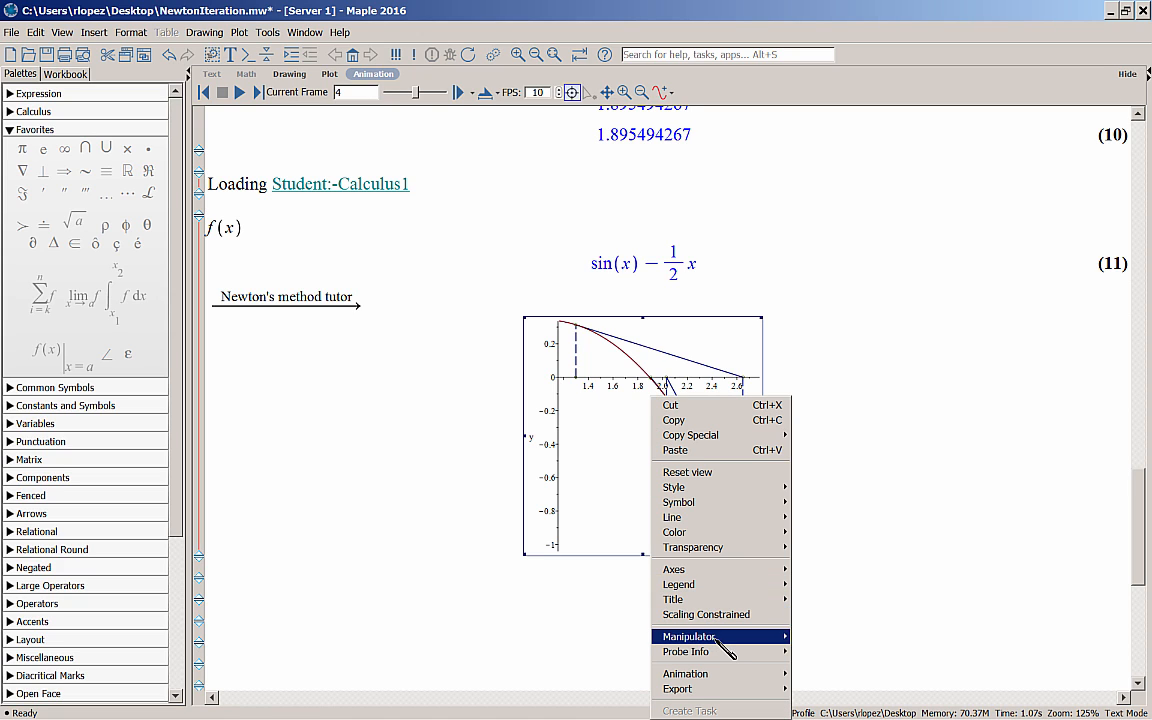
mouse_move(715, 637)
click(820, 666)
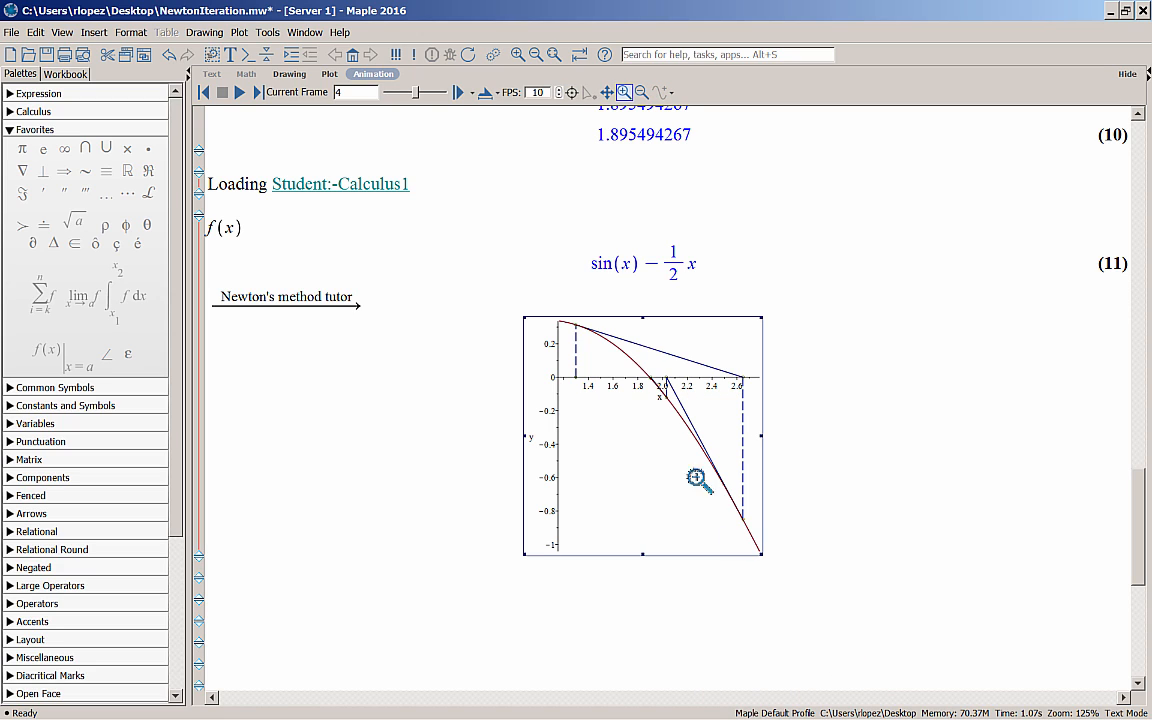
drag(632, 362, 690, 412)
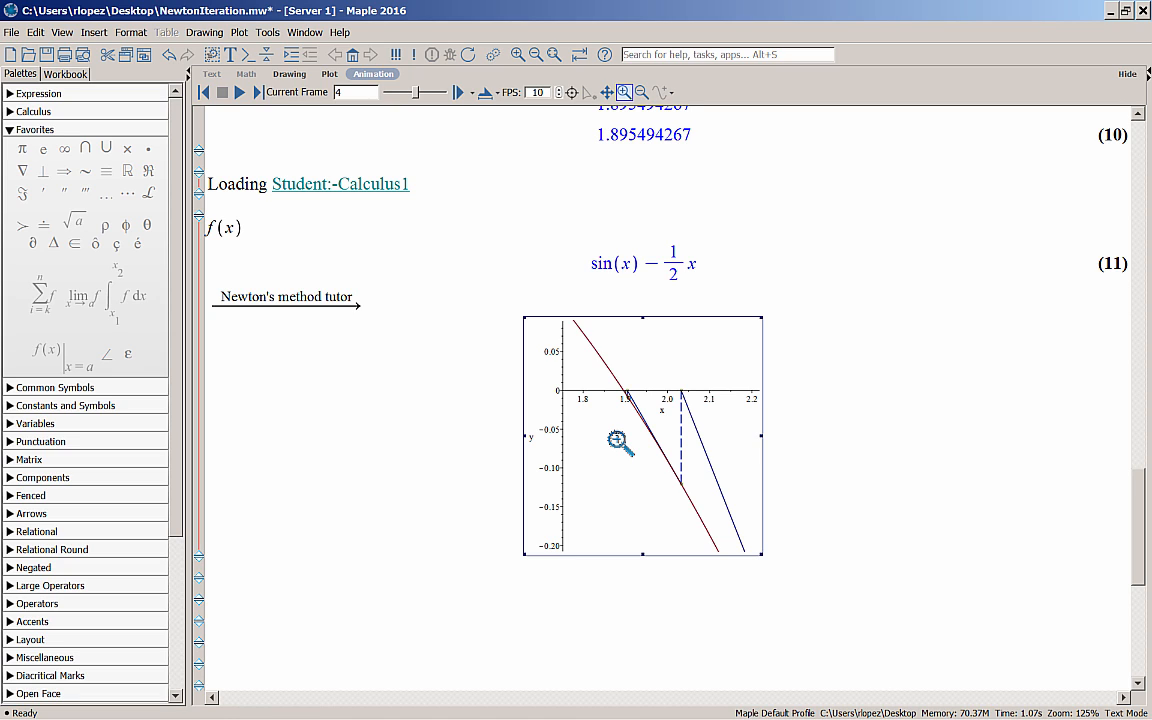
Compute the tangent line below the plot with Tangent(f(x), x = 1.3)
scroll(424, 573, down, 1)
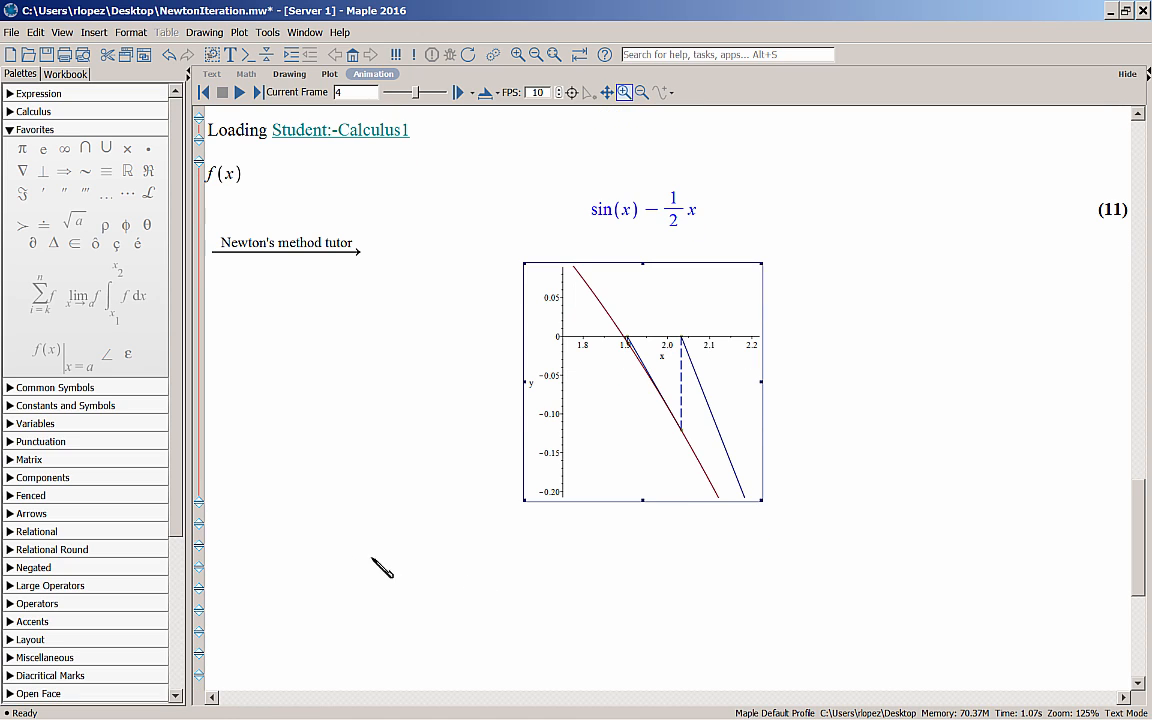
click(281, 546)
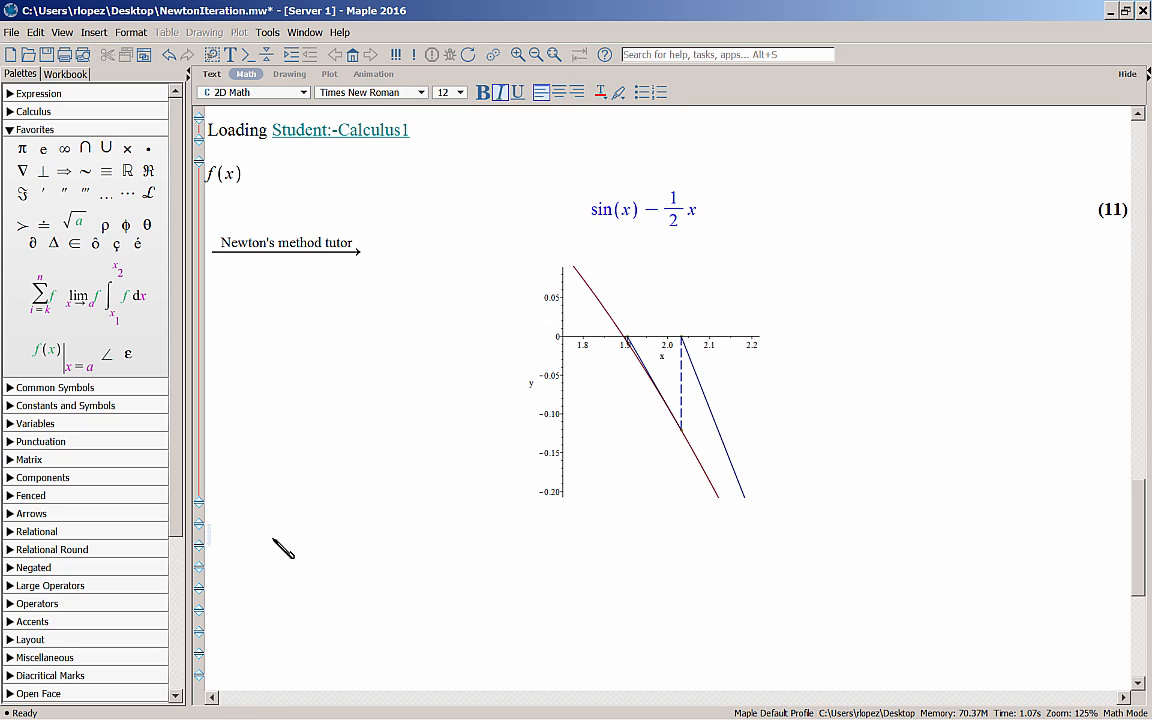
text(Tange)
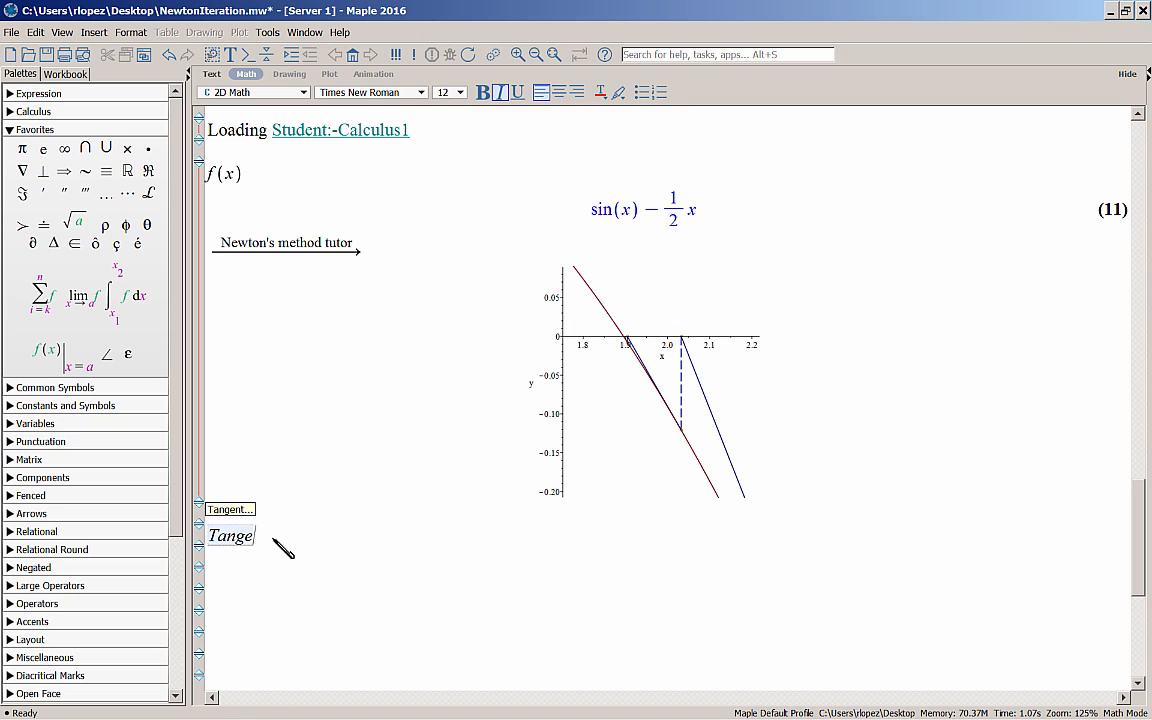
text(nt(f)
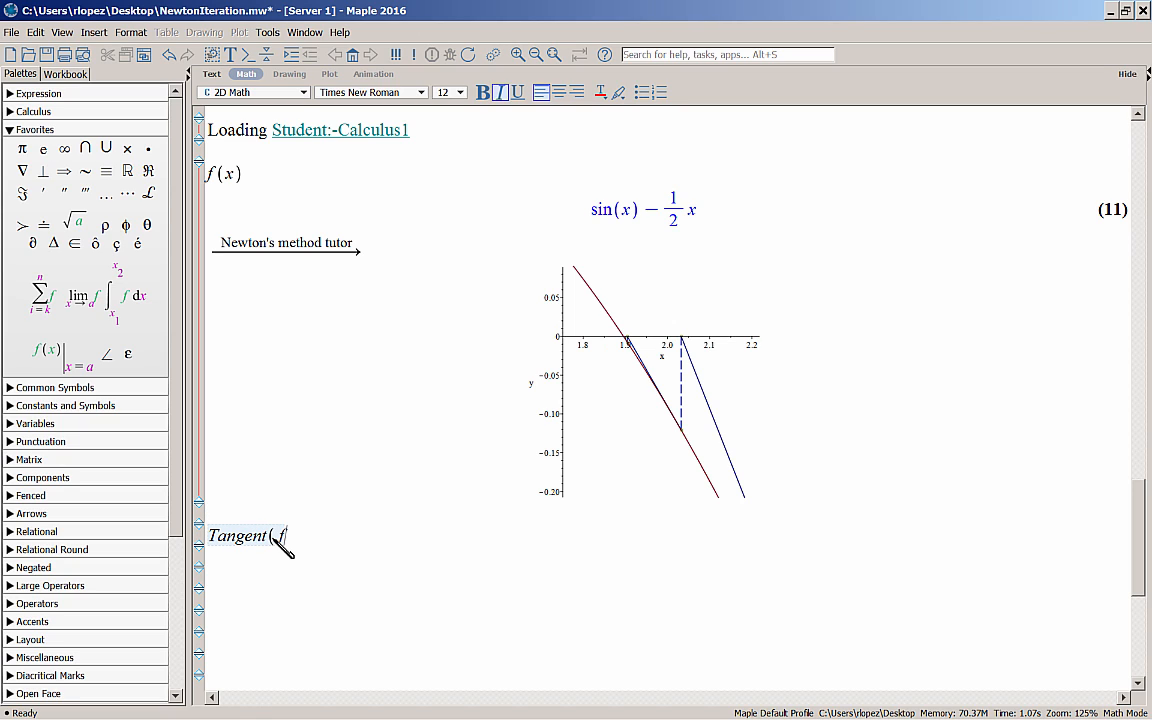
text((x), )
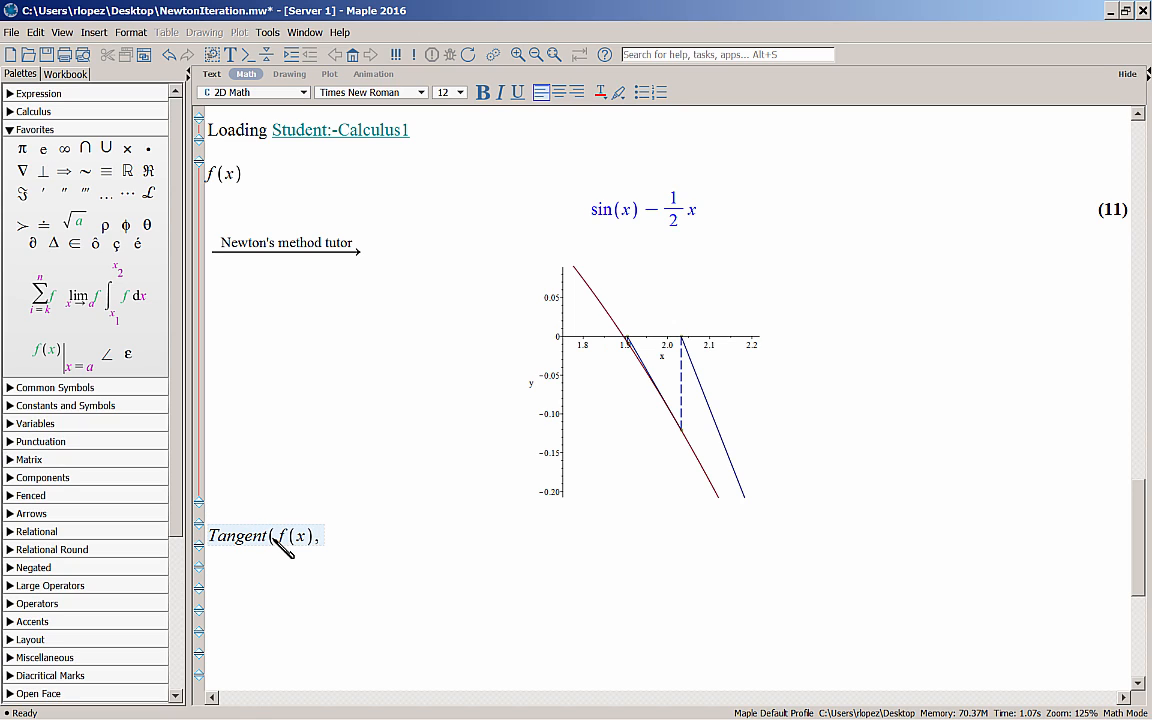
text(x = 1.3))
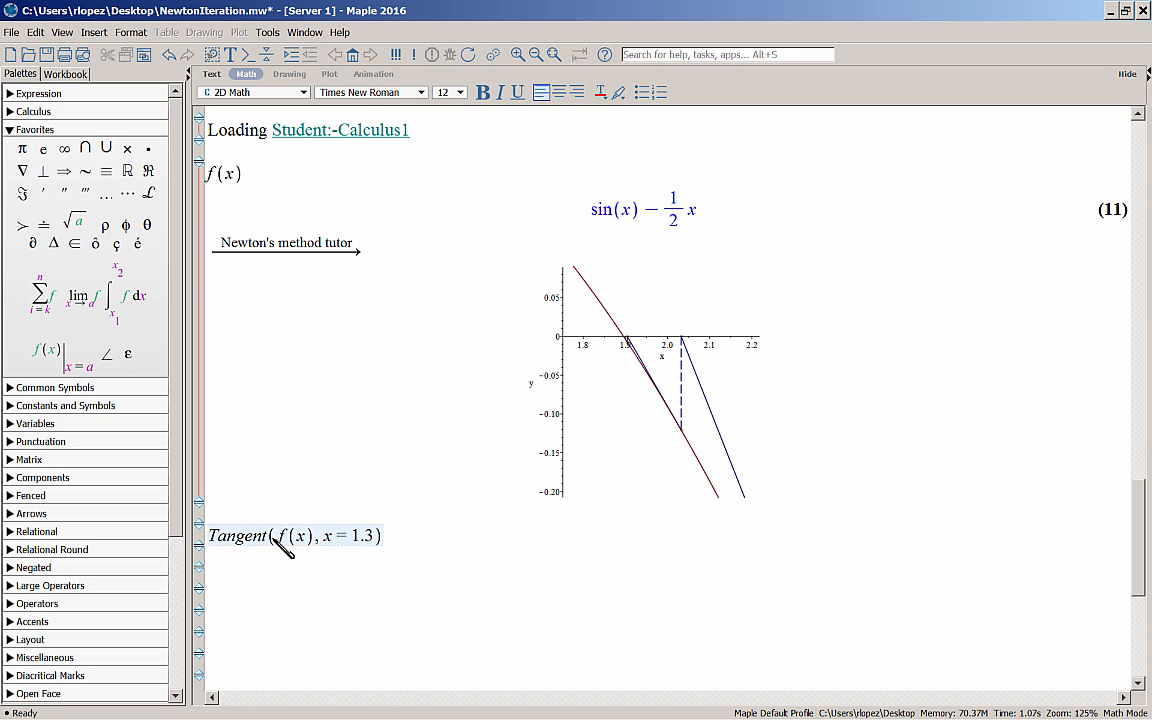
key(Return)
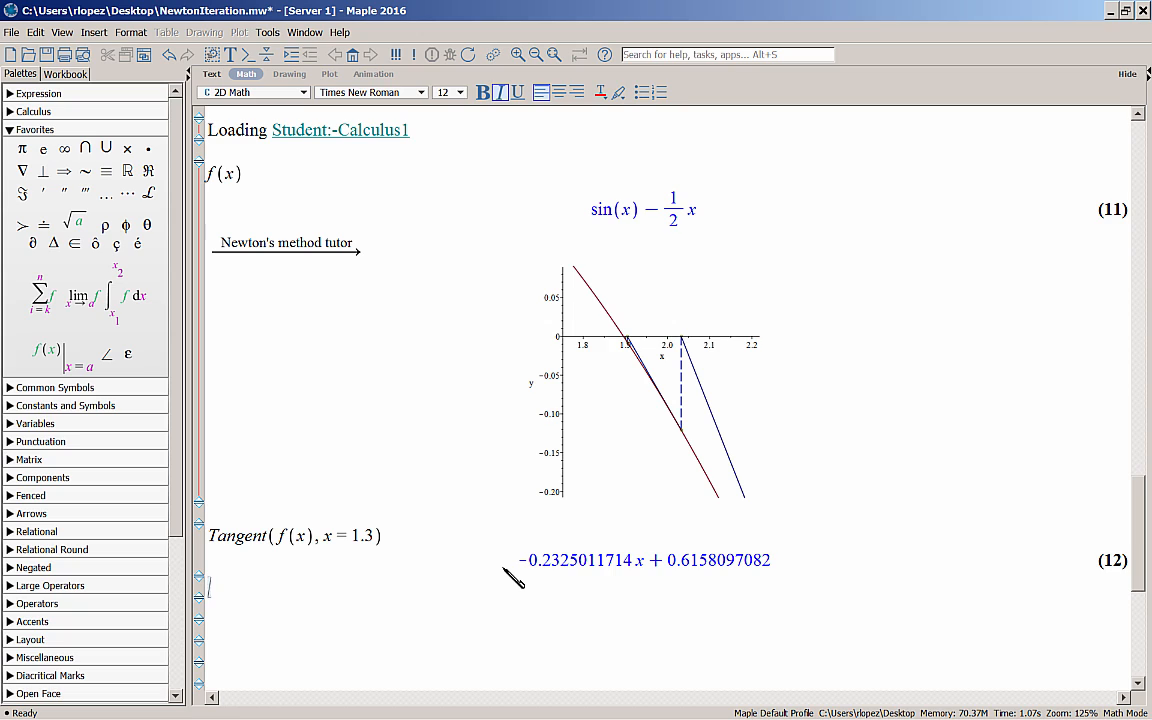
Equate the tangent line expression at x = 1.3 to 0 and solve the resulting equation with Solve
scroll(513, 578, down, 3)
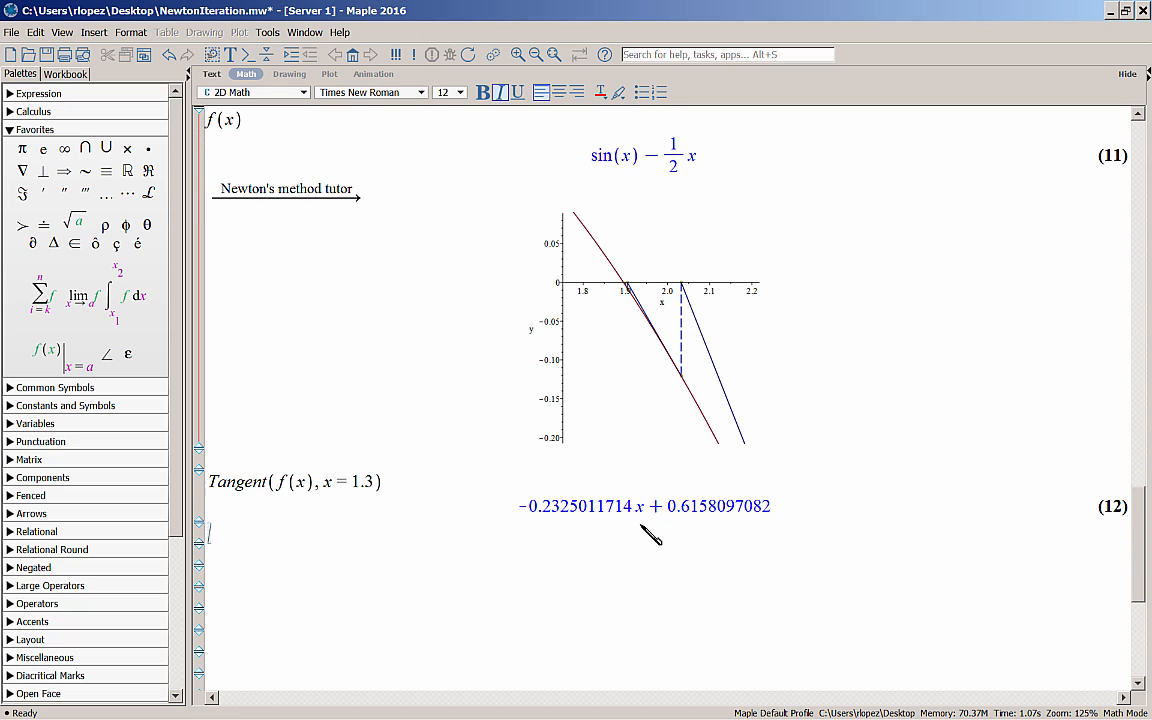
right_click(728, 509)
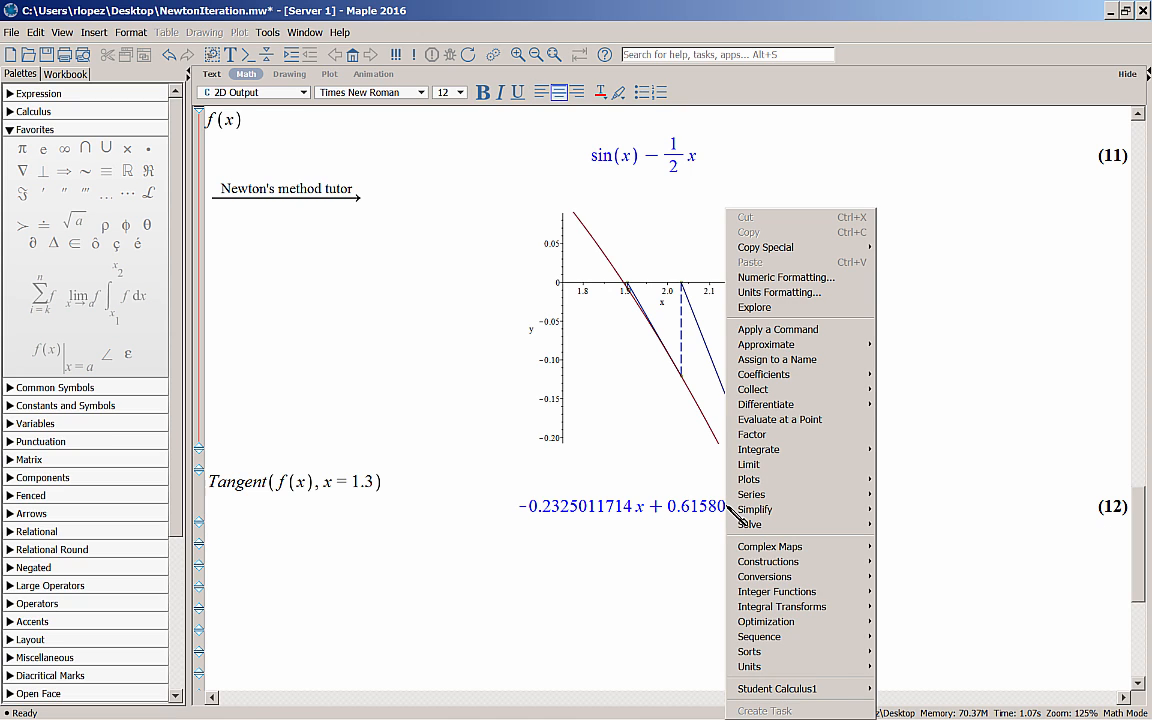
mouse_move(800, 576)
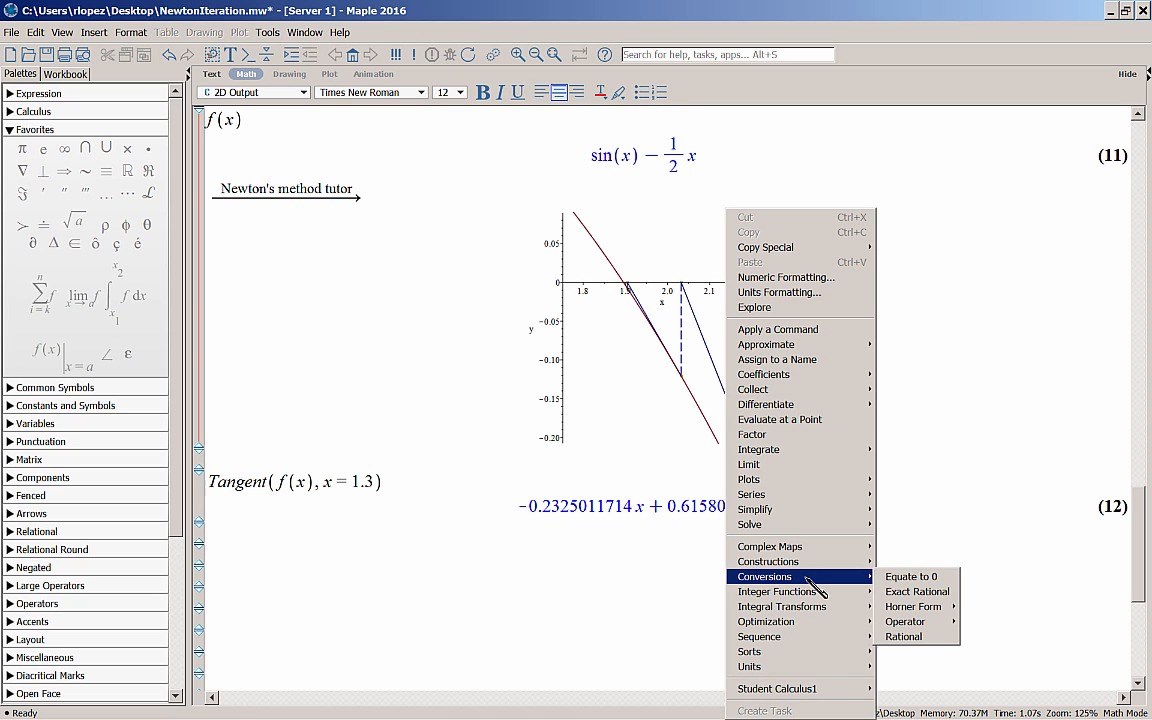
click(925, 574)
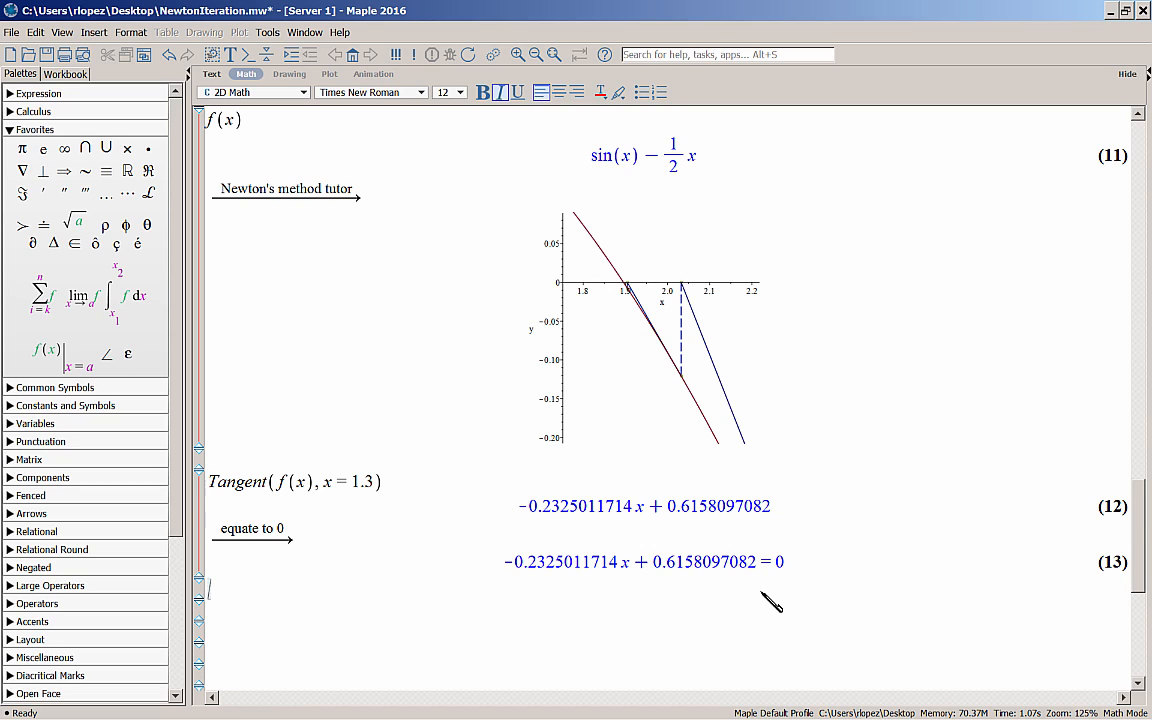
right_click(630, 566)
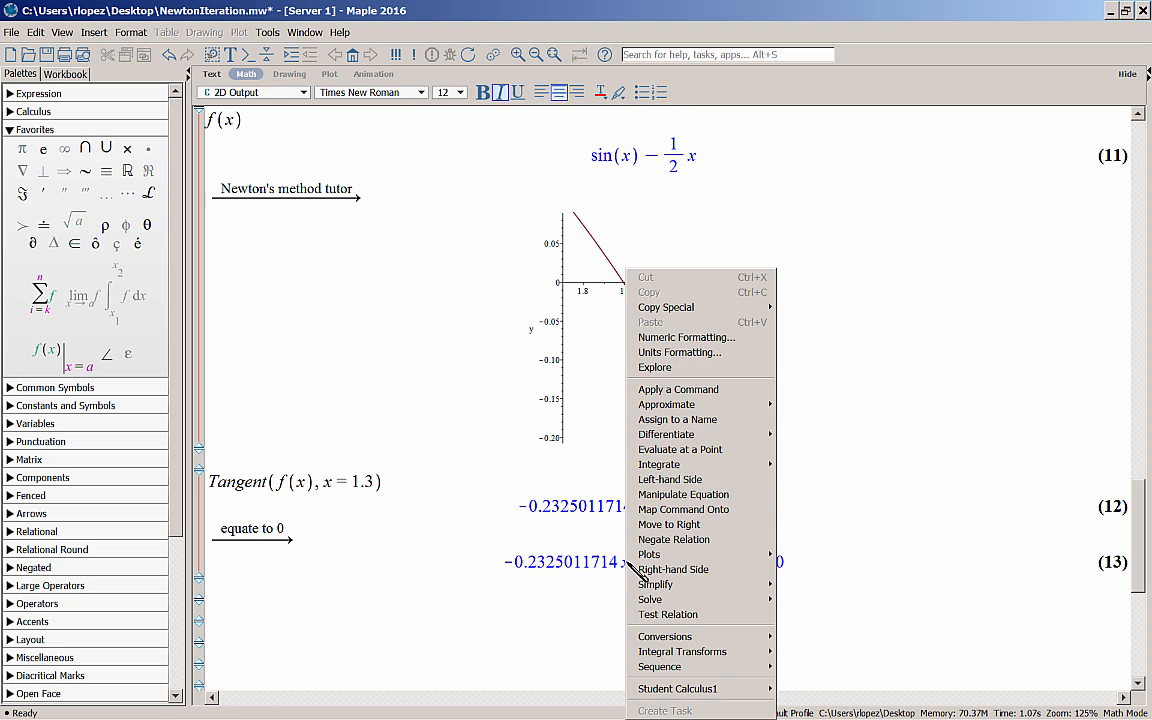
mouse_move(656, 598)
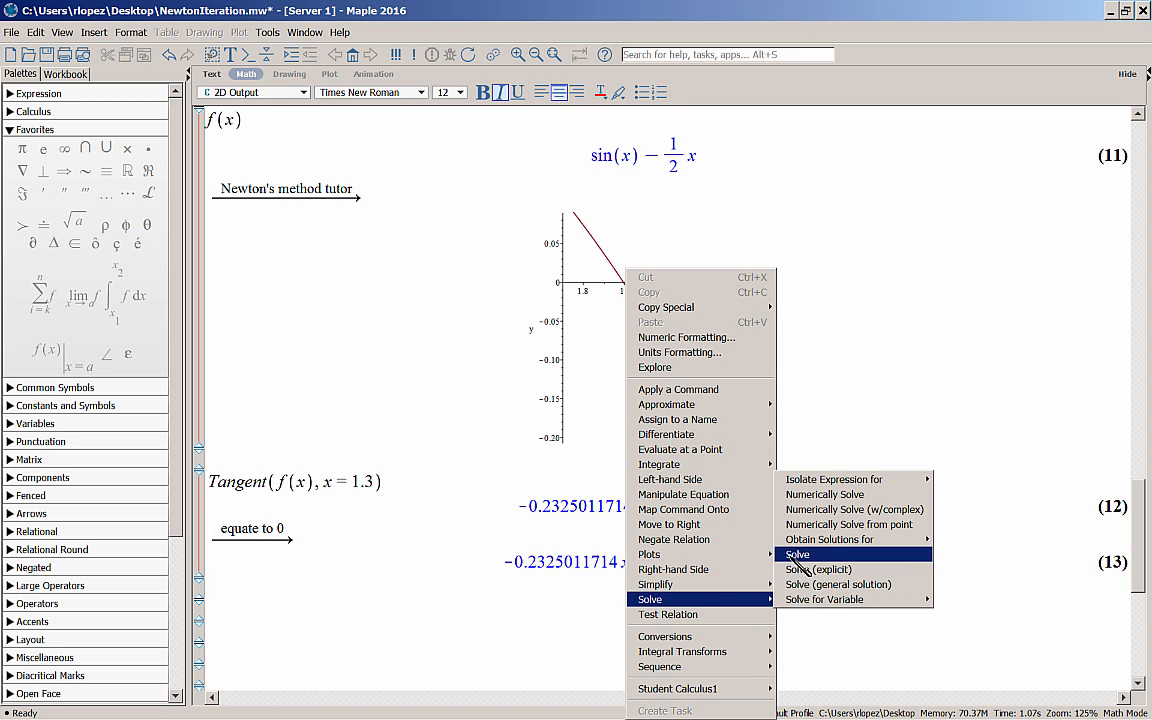
click(728, 549)
Compute the tangent line at the first solution with Tangent(f(x), x = 2.648630562)
scroll(776, 616, down, 3)
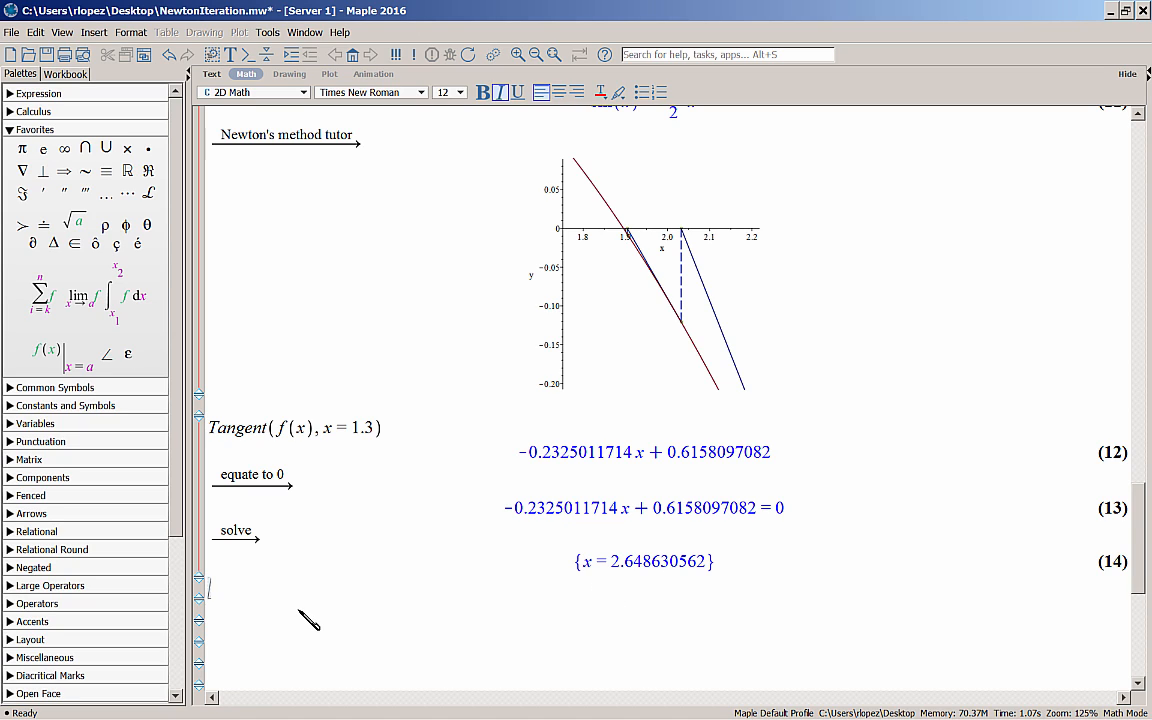
text(Tangen)
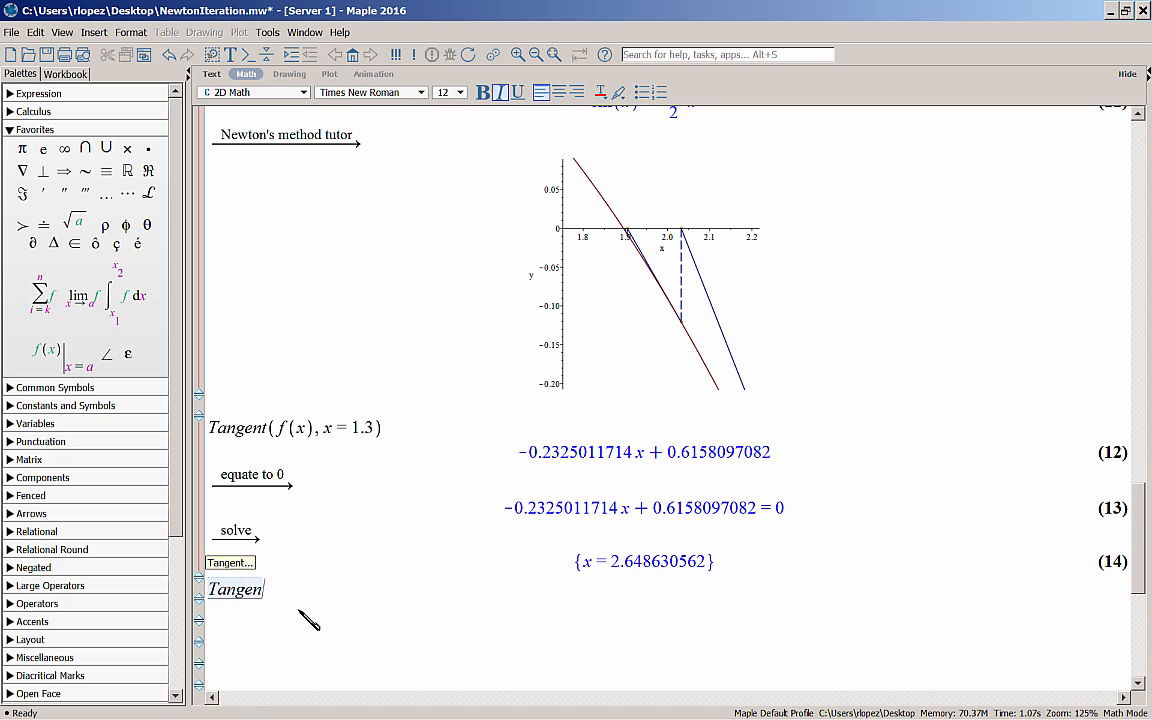
text(t(f(x), )
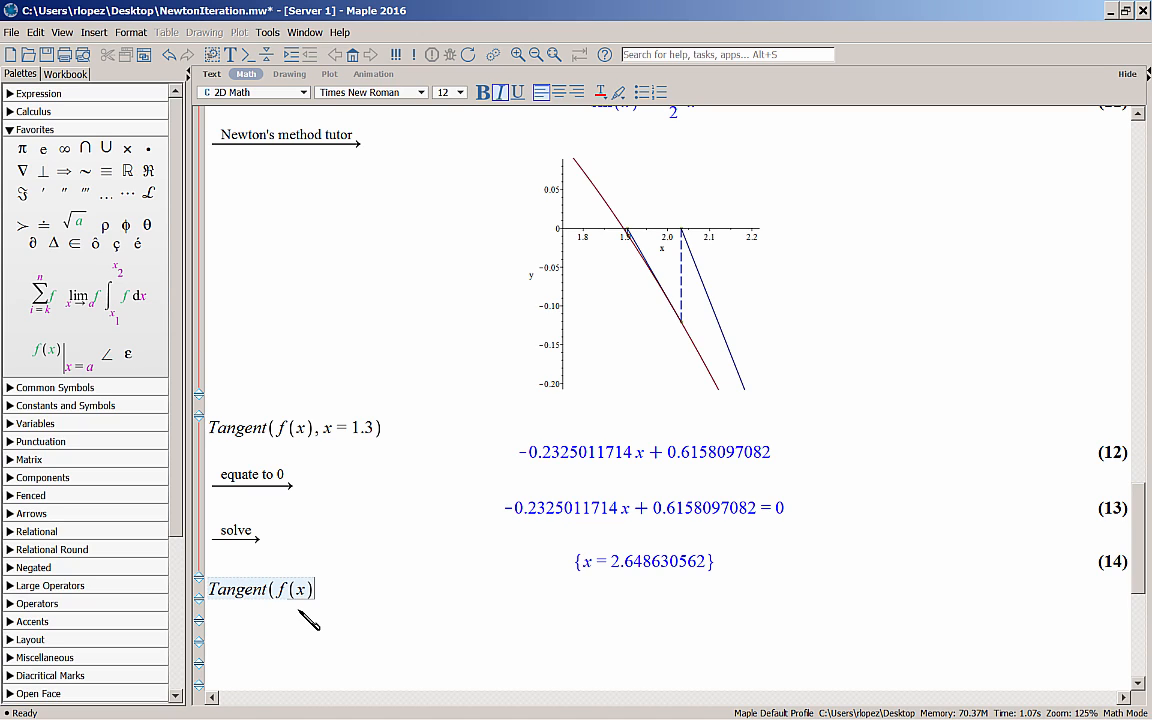
text(x =)
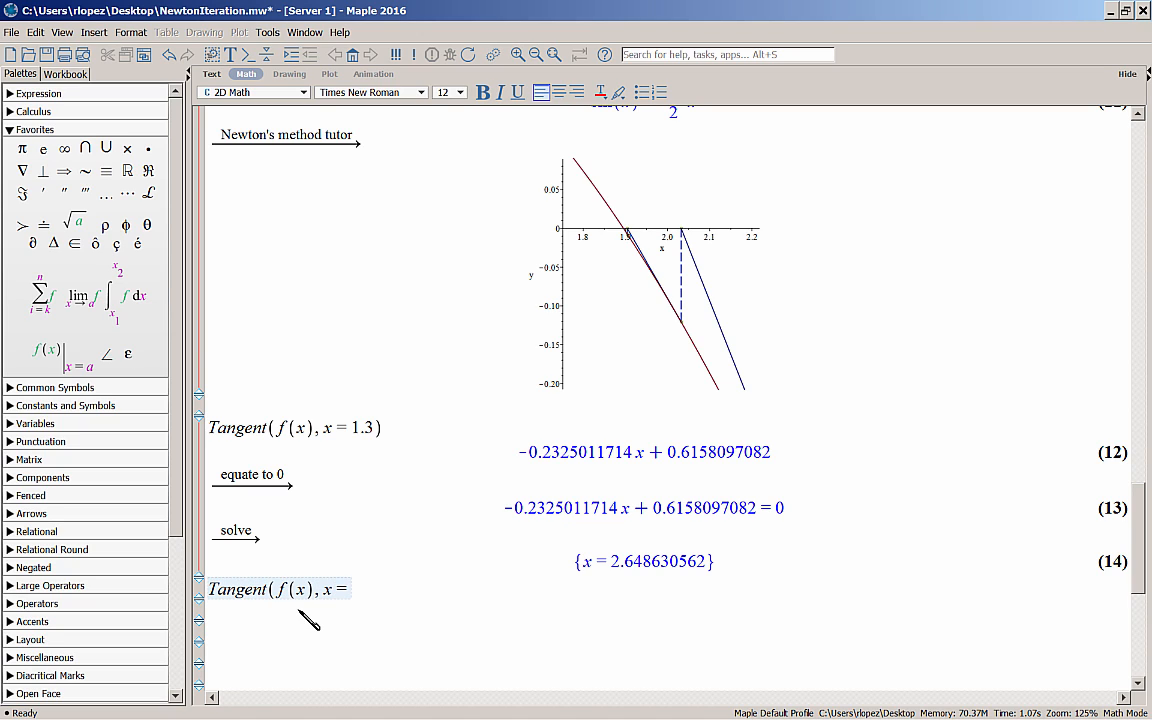
drag(611, 562, 420, 592)
text())
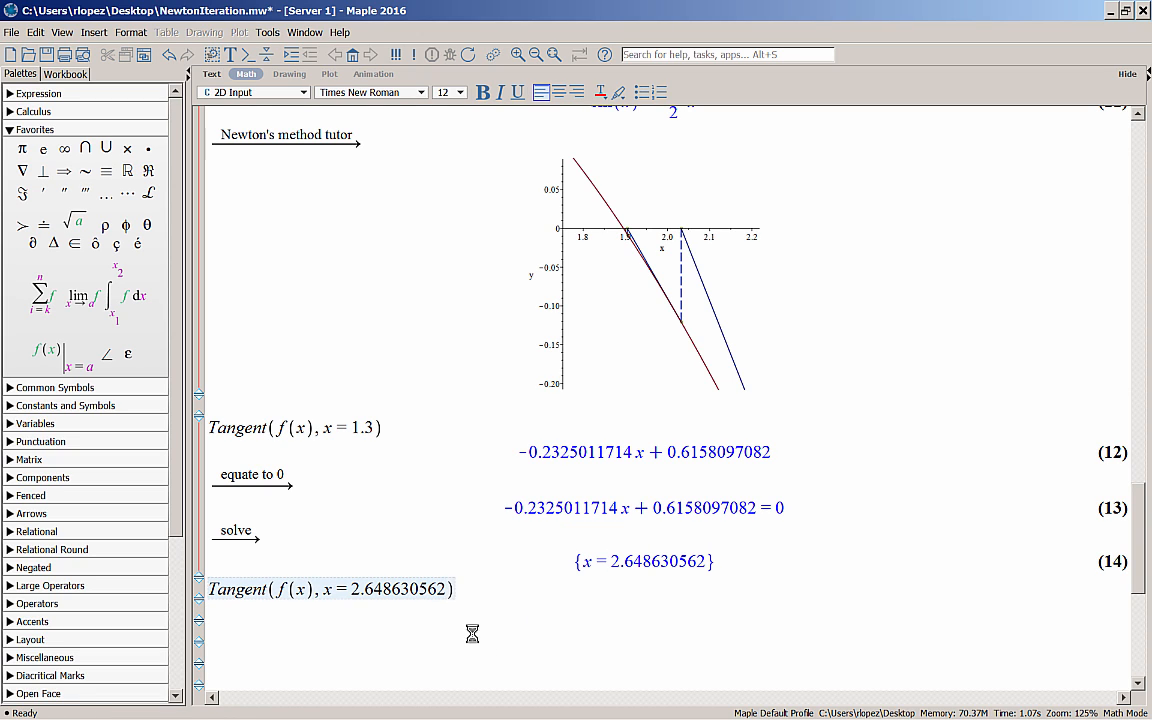
key(Return)
Apply Solve directly to the tangent line expression at x = 2.648630562, without equating it to 0 first
scroll(480, 643, down, 3)
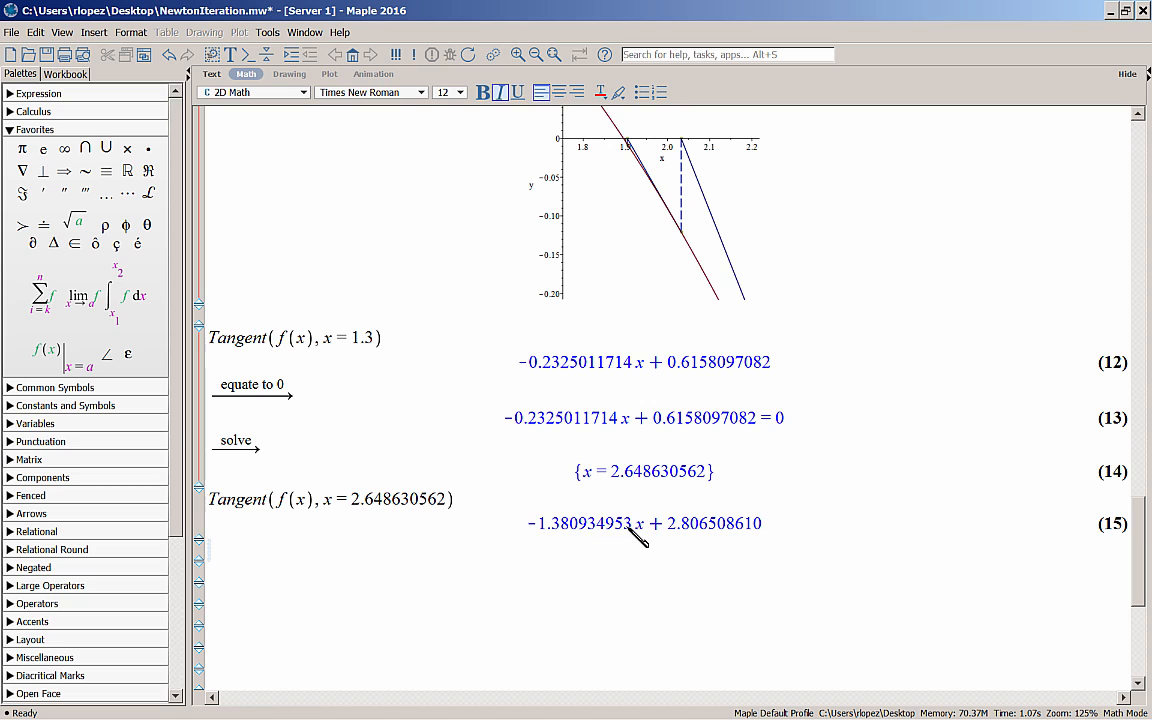
right_click(629, 528)
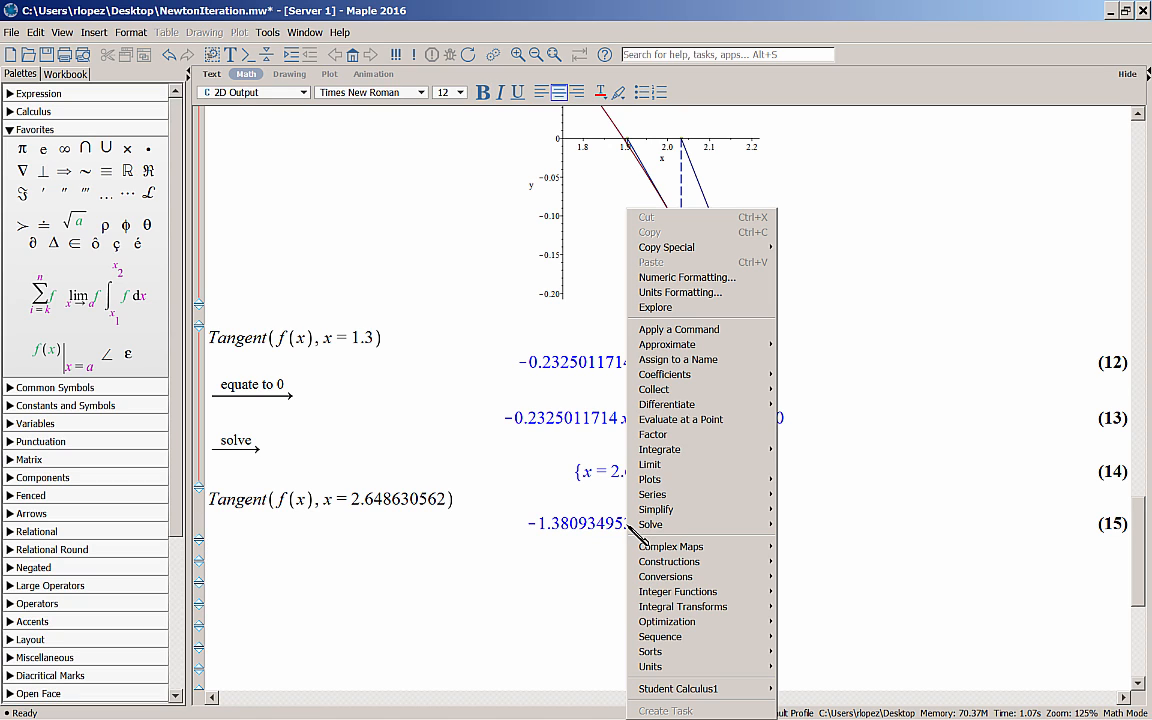
mouse_move(646, 524)
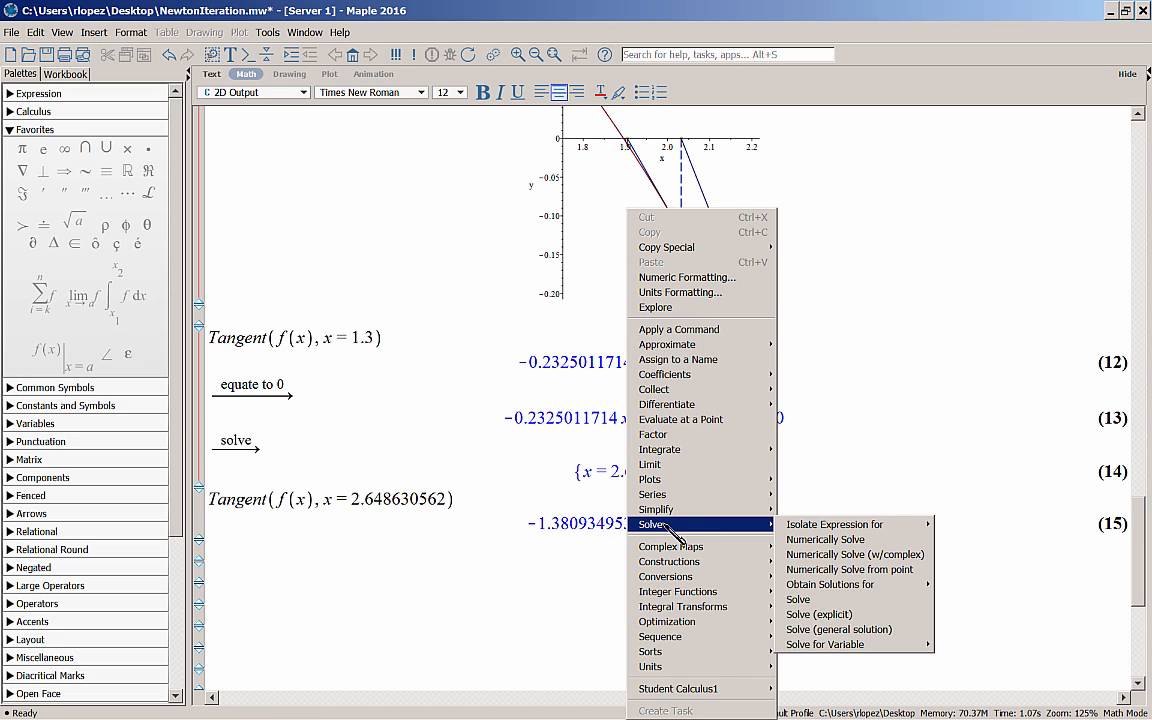
click(798, 600)
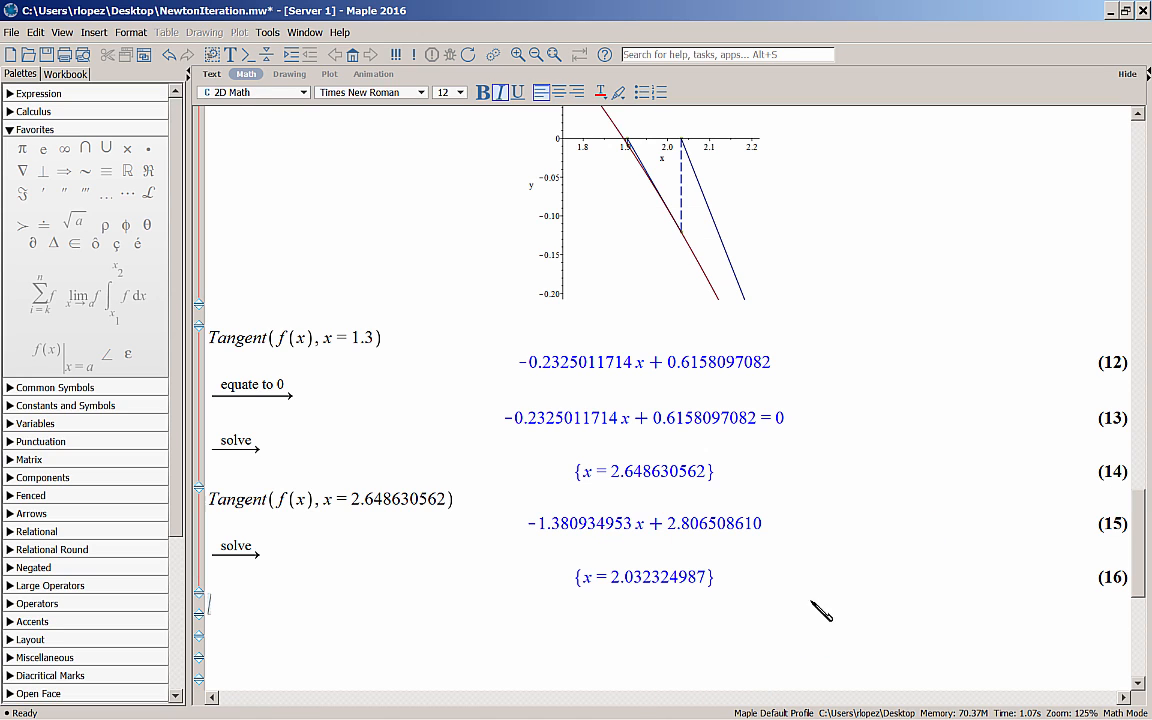
Compute the tangent line at the second solution with Tangent(f(x), x = 2.032324987)
scroll(650, 608, down, 2)
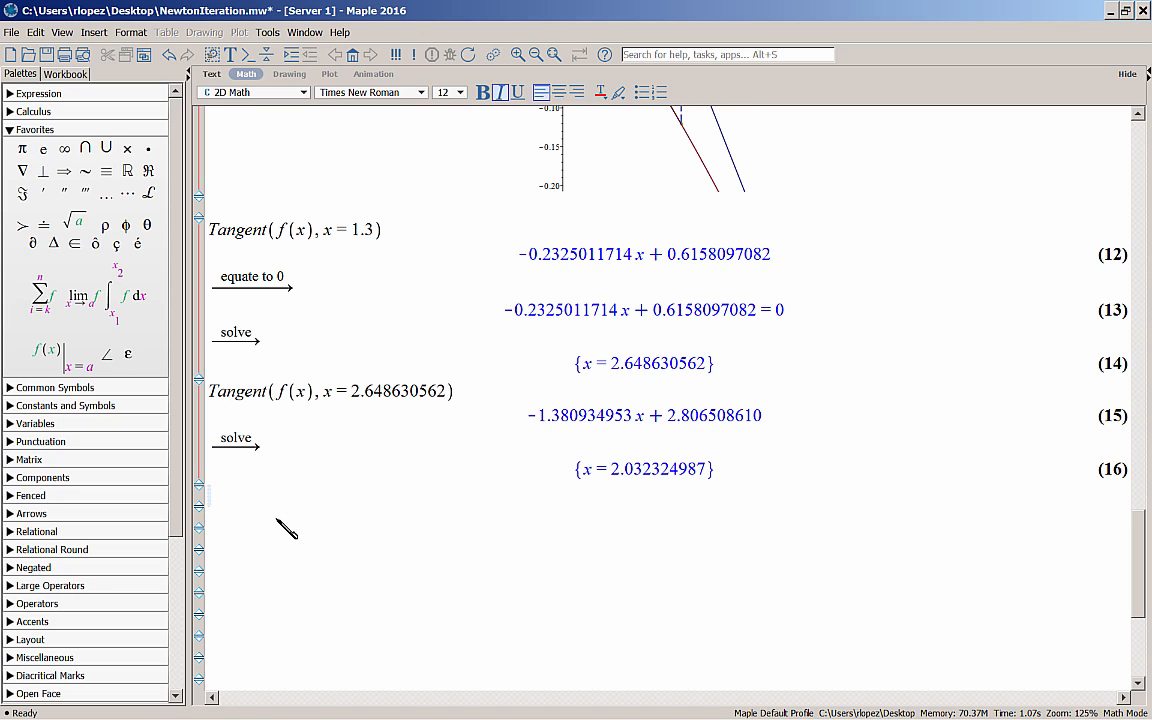
text(Tange)
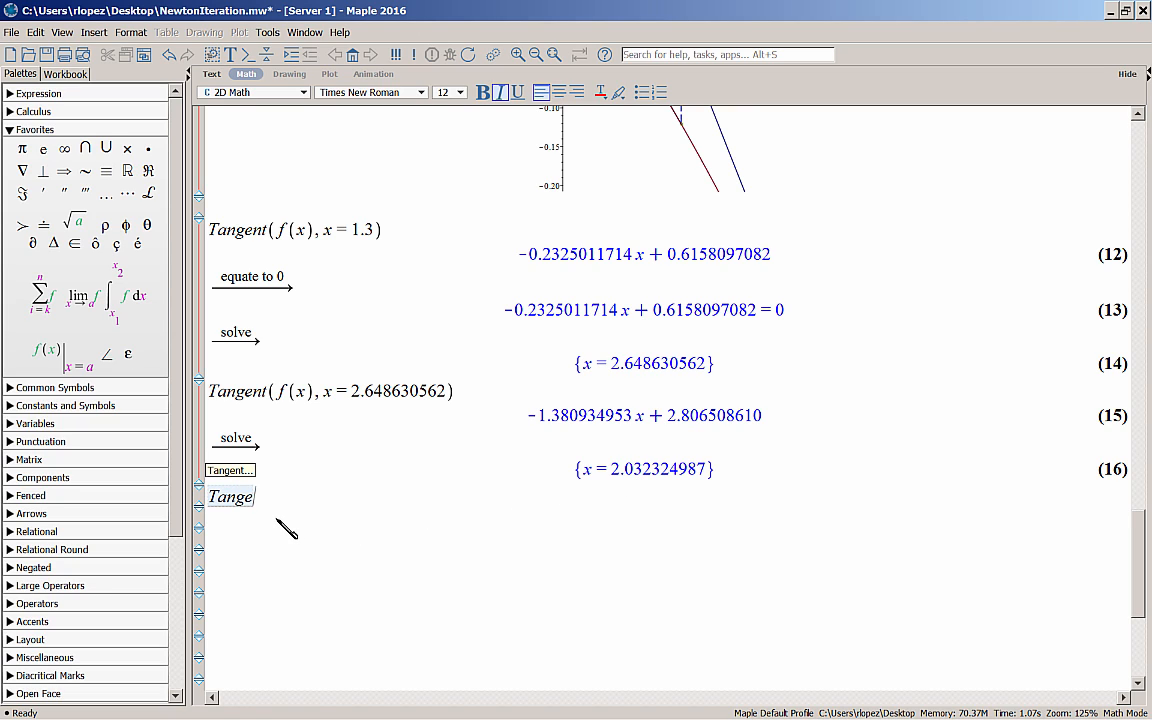
text(nt( f(x), x =)
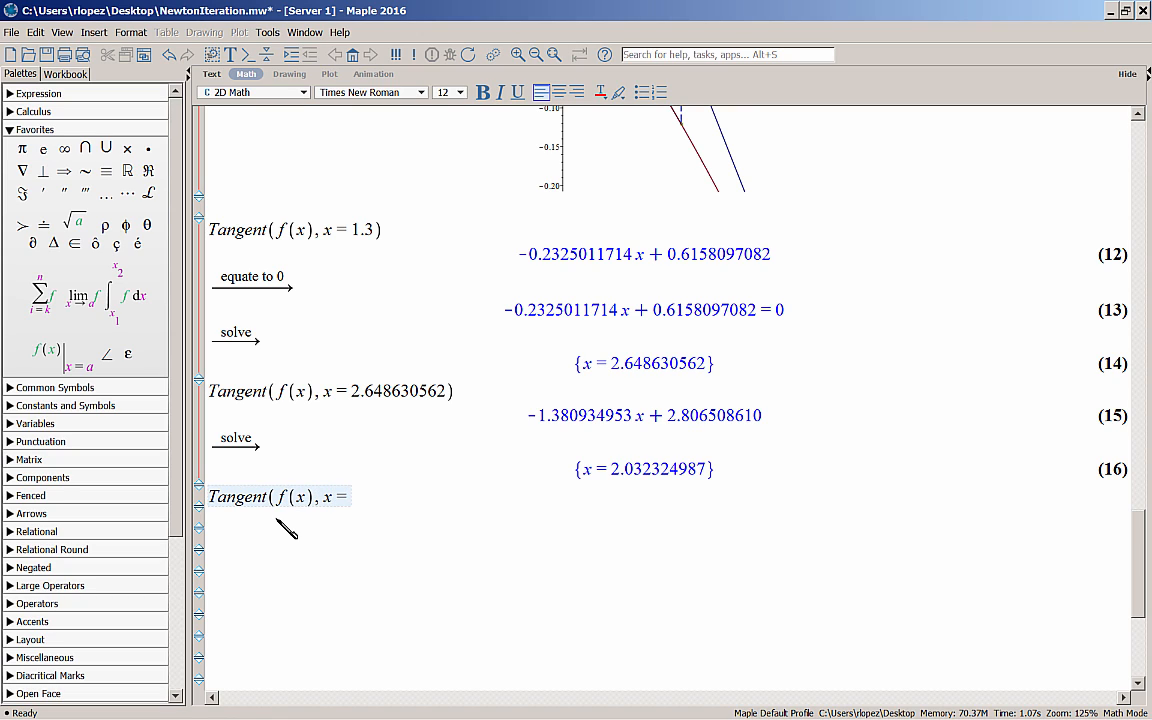
drag(612, 470, 478, 505)
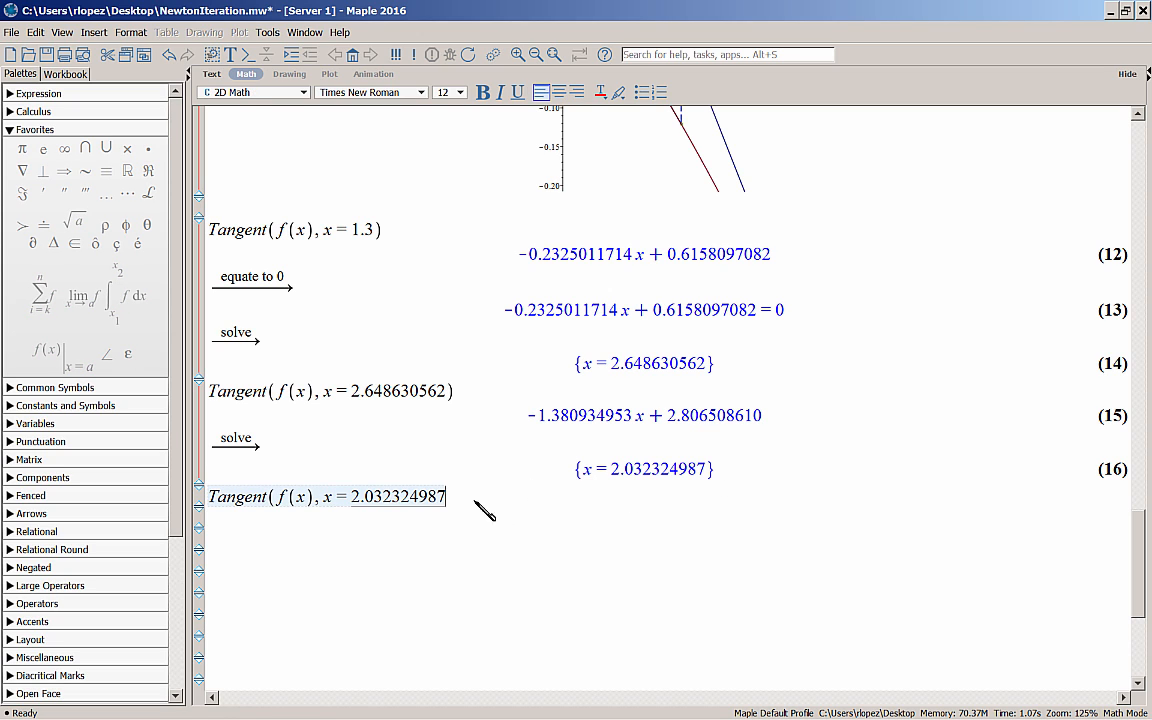
text())
key(Return)
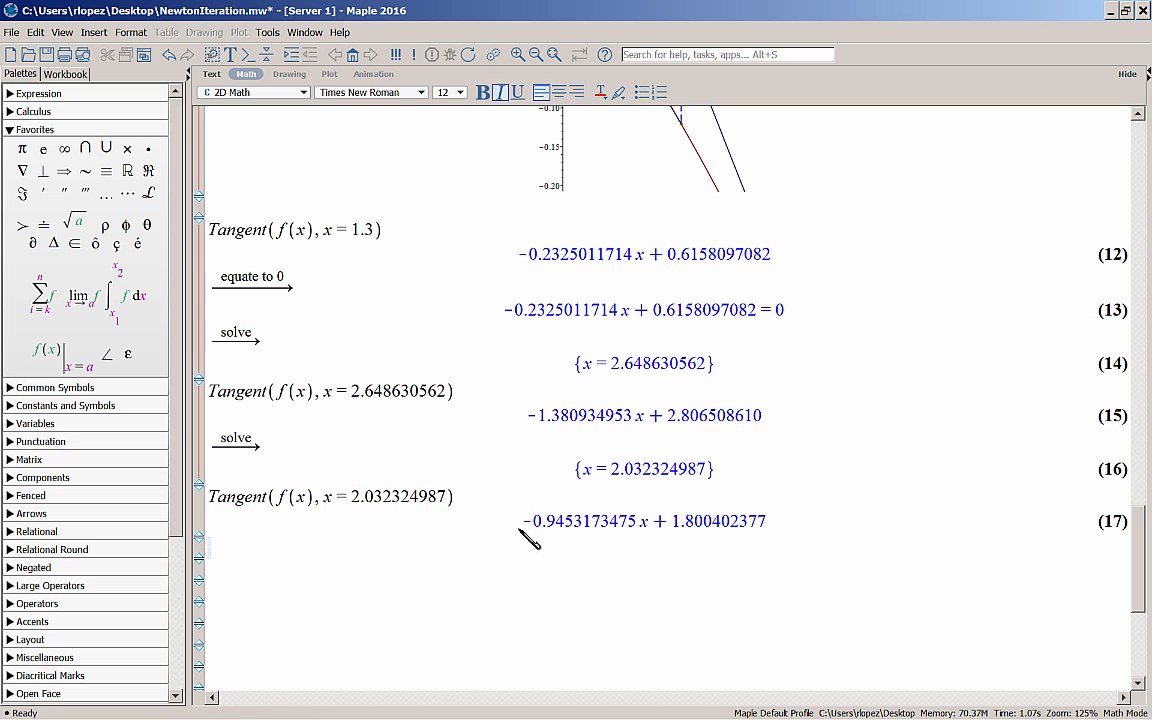
Obtain the solutions for x of the tangent line expression at x = 2.032324987
right_click(627, 531)
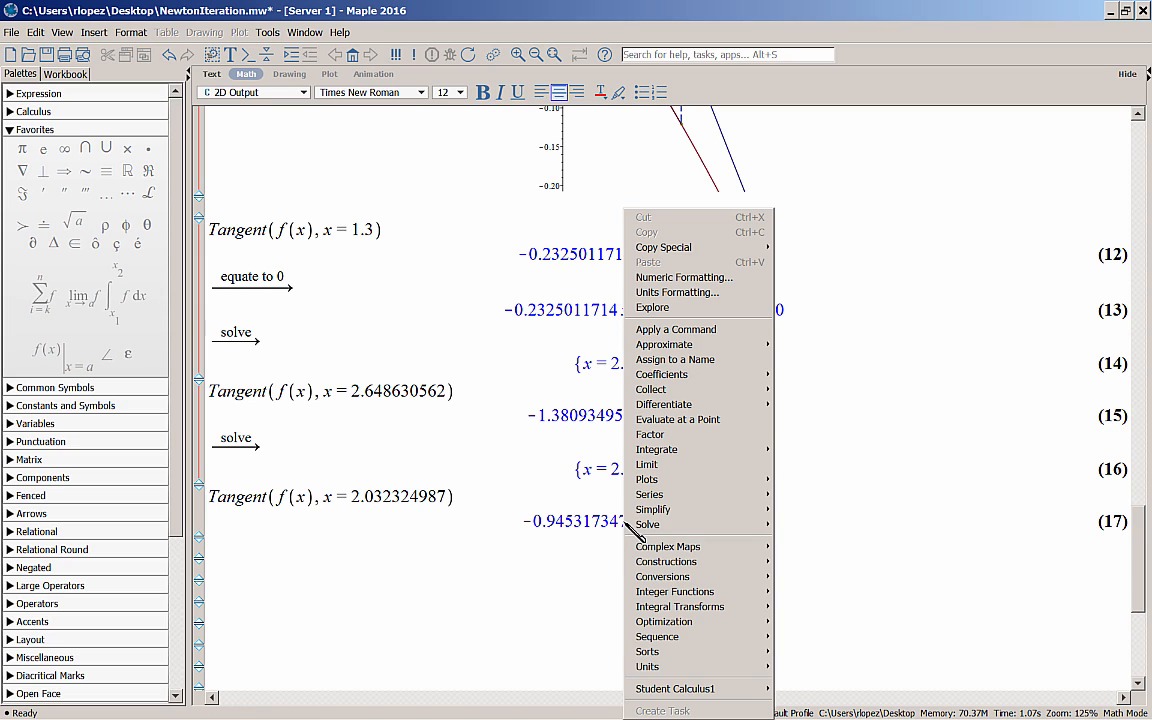
mouse_move(660, 527)
mouse_move(786, 528)
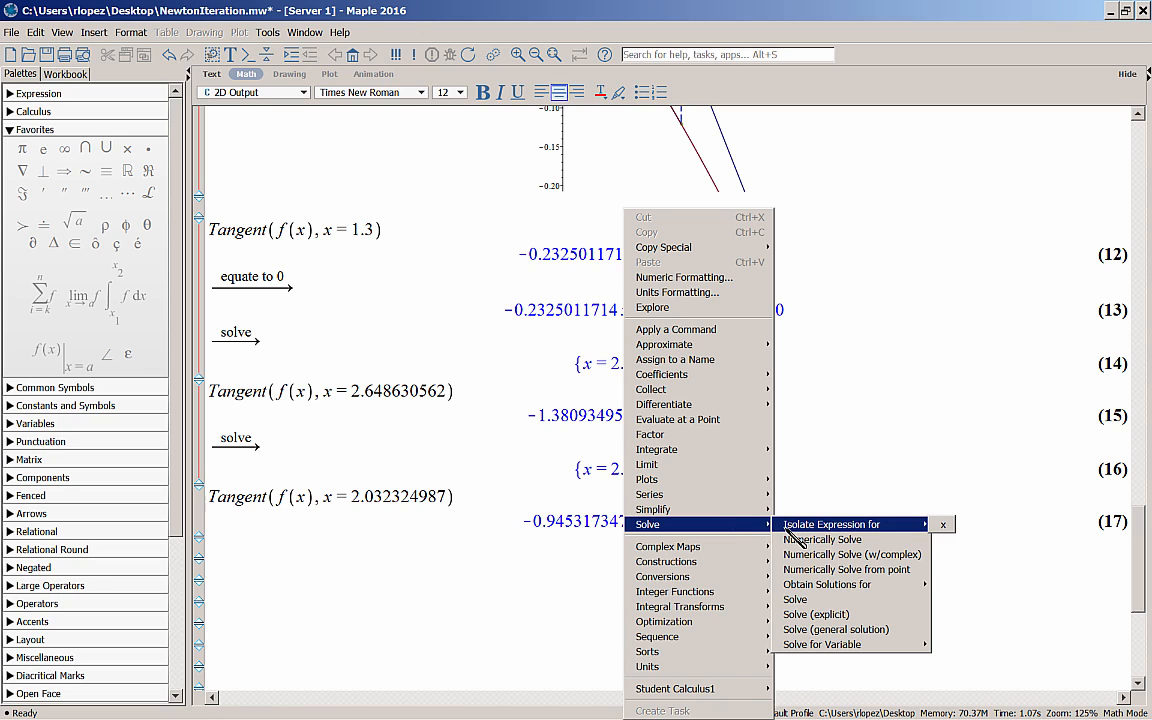
mouse_move(850, 590)
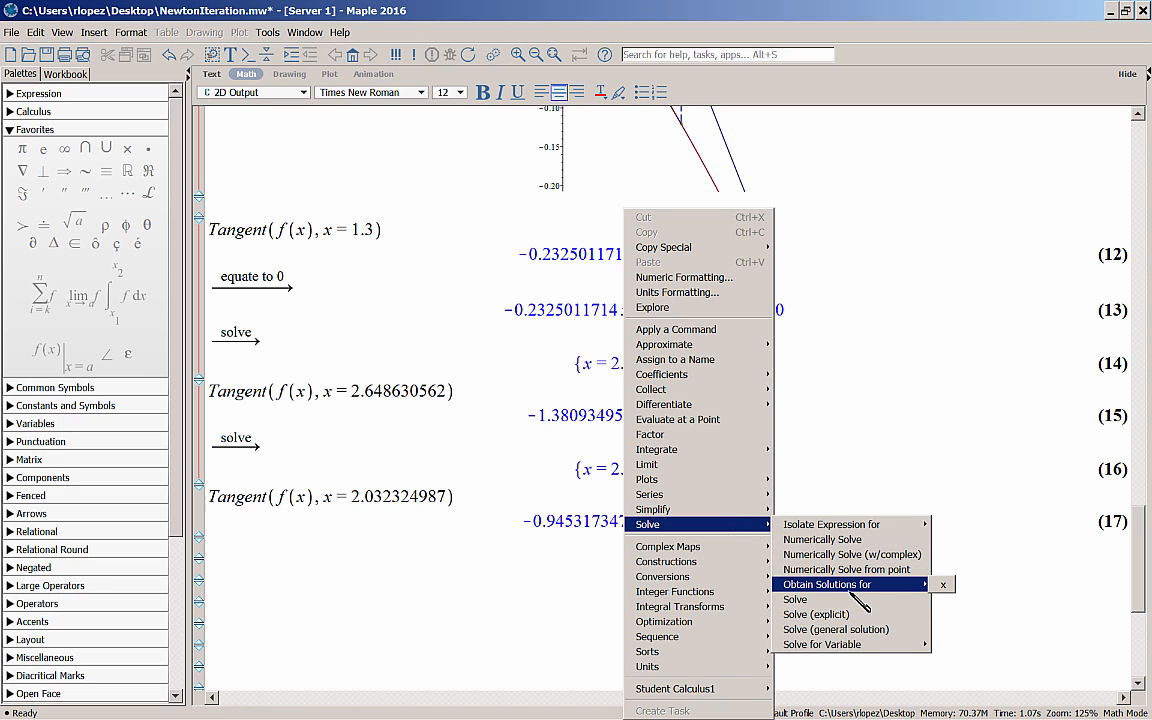
click(946, 584)
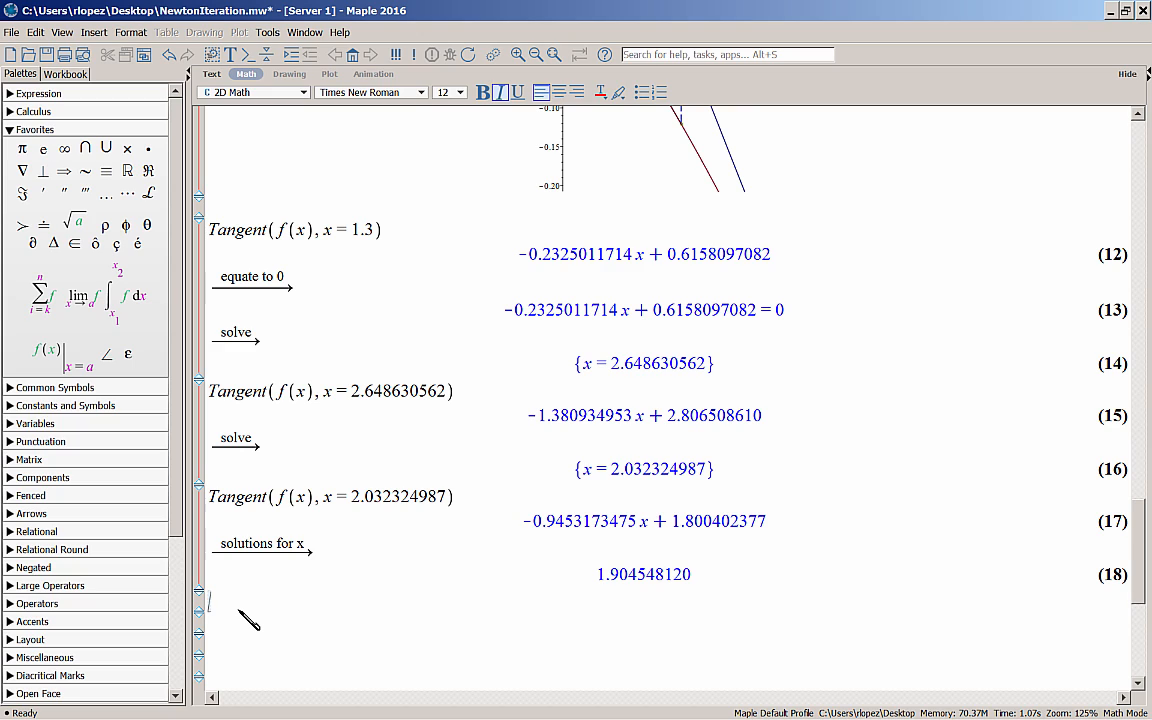
Compute the next tangent line with Tangent(f(x), x = (18)), using a reference to equation label 18 as the point
text(Tange)
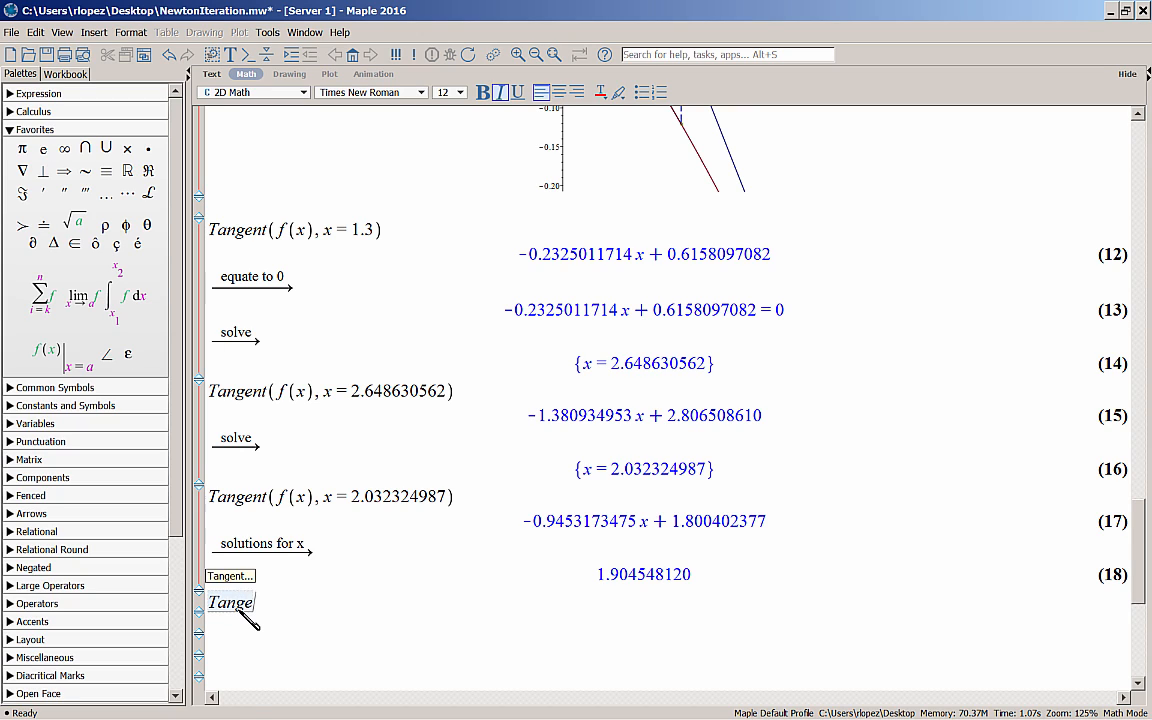
text(nt(f()
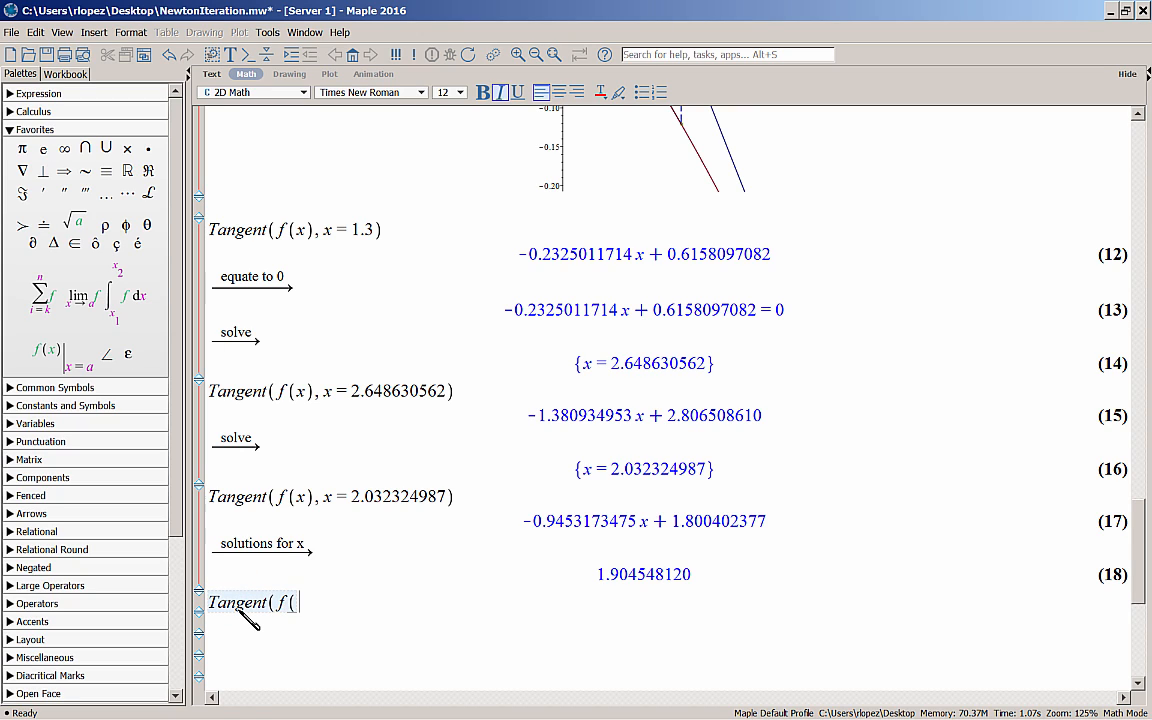
text(x), x =)
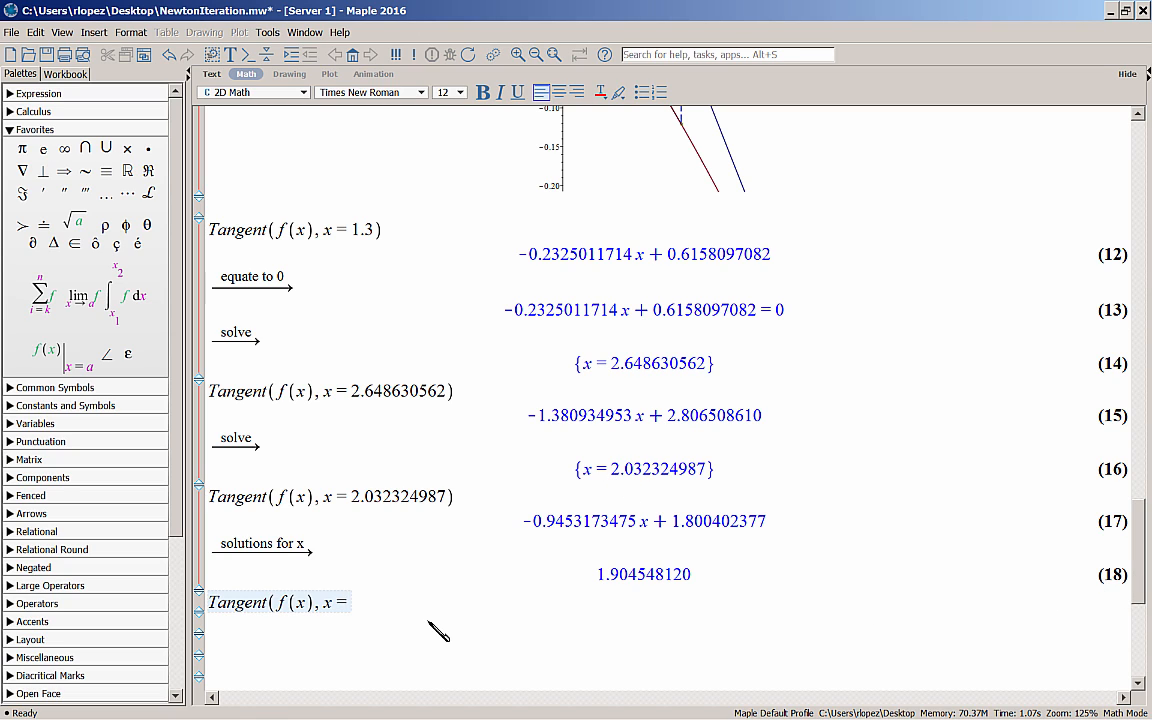
key(ctrl+l)
text(18)
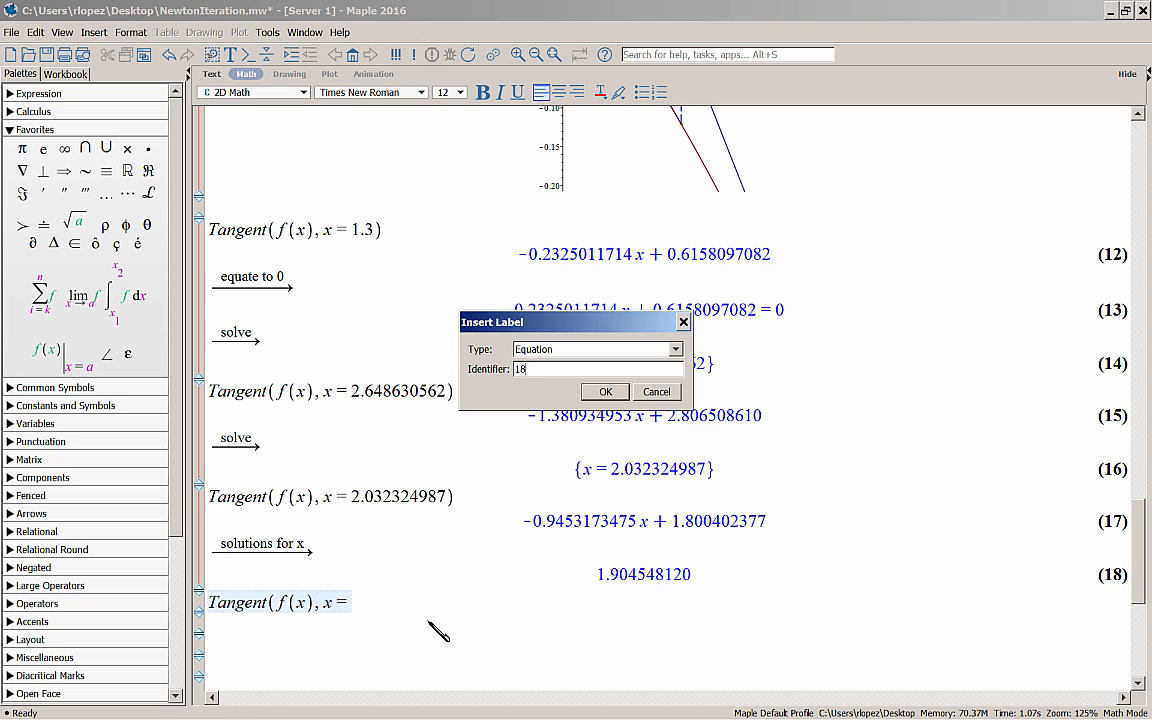
key(Return)
text())
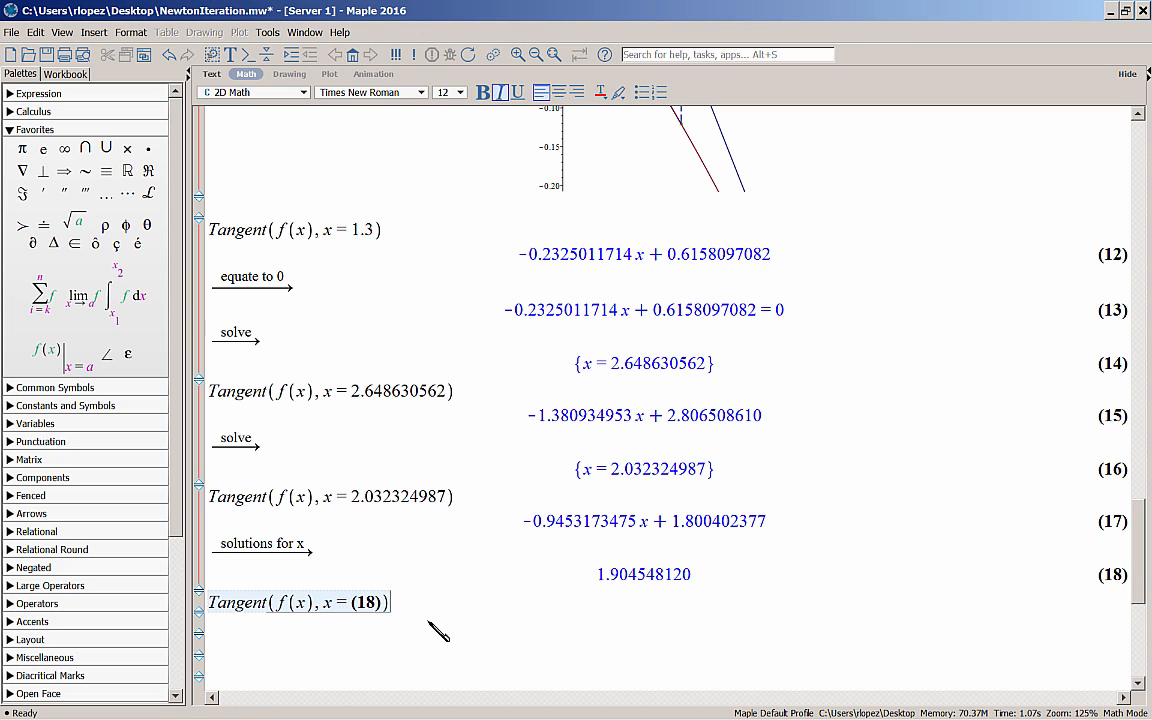
key(Return)
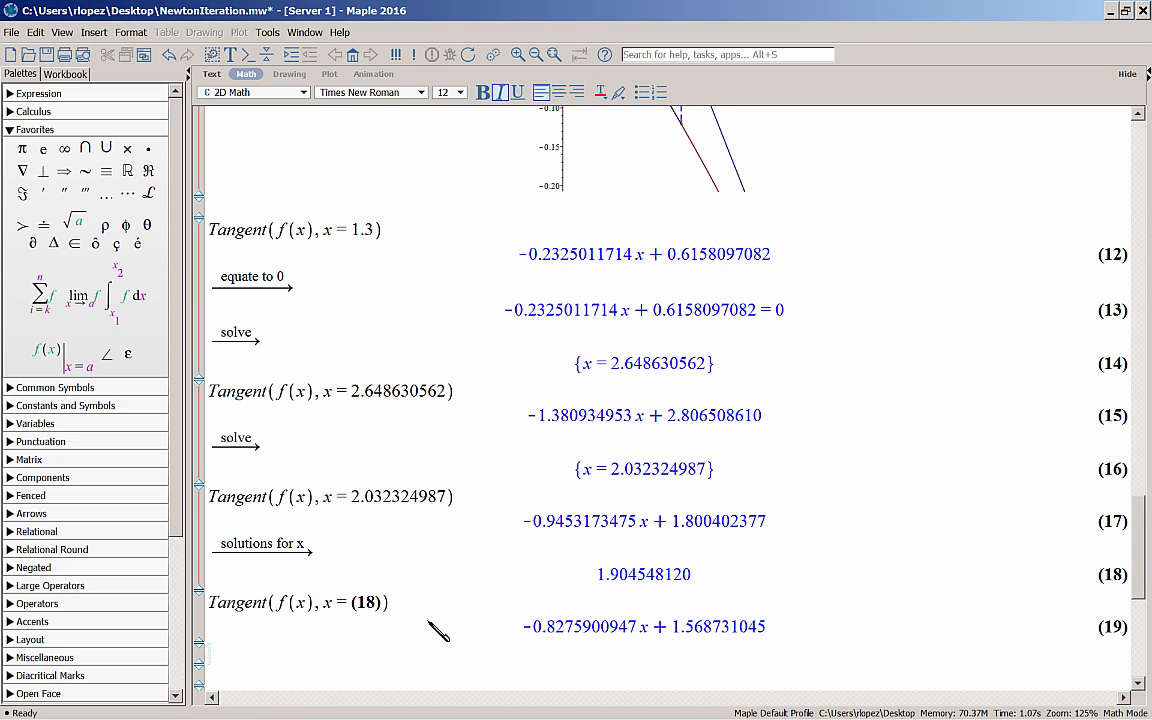
Obtain the solutions for x of the tangent line expression computed at label (18)
scroll(500, 615, down, 3)
right_click(607, 521)
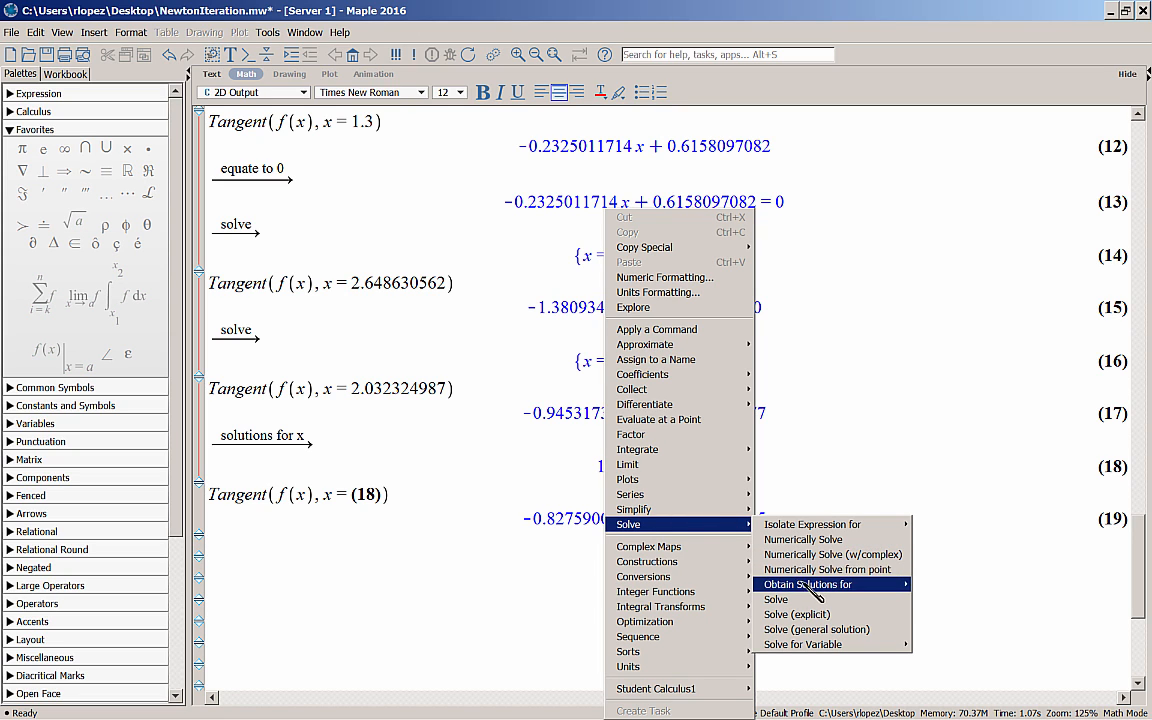
click(922, 584)
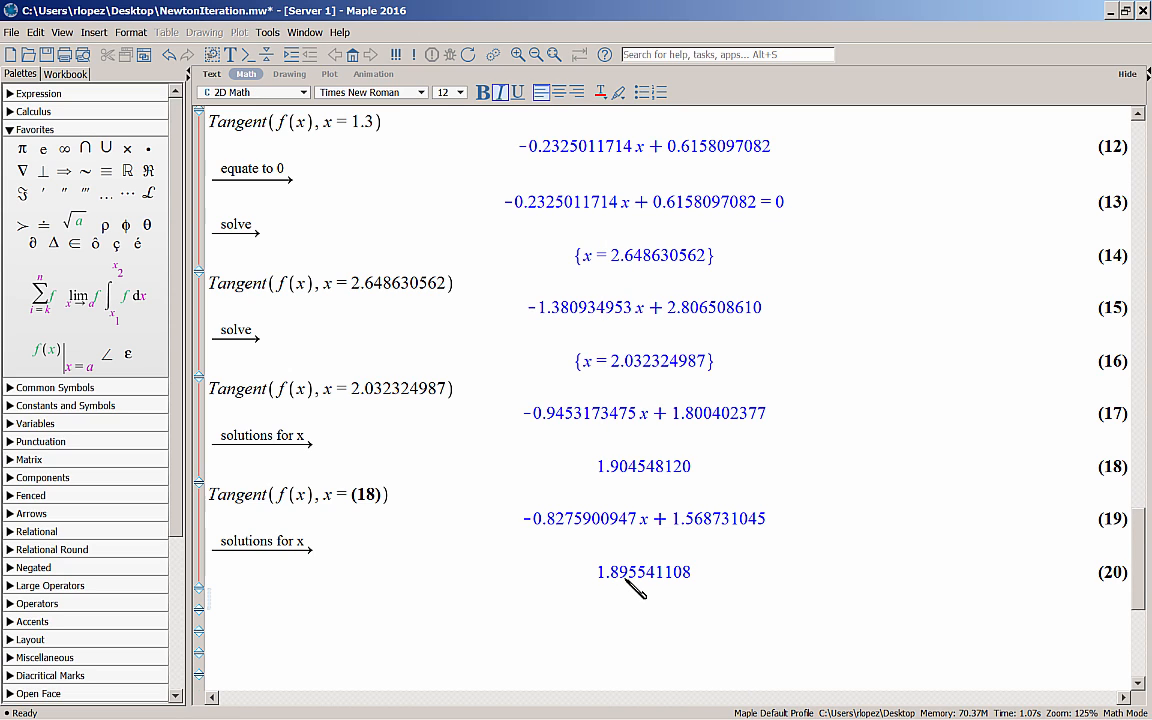
Compute the tangent line with Tangent(f(x), x = (20)), inserting a reference to equation label 20 as the point
text(Tangent()
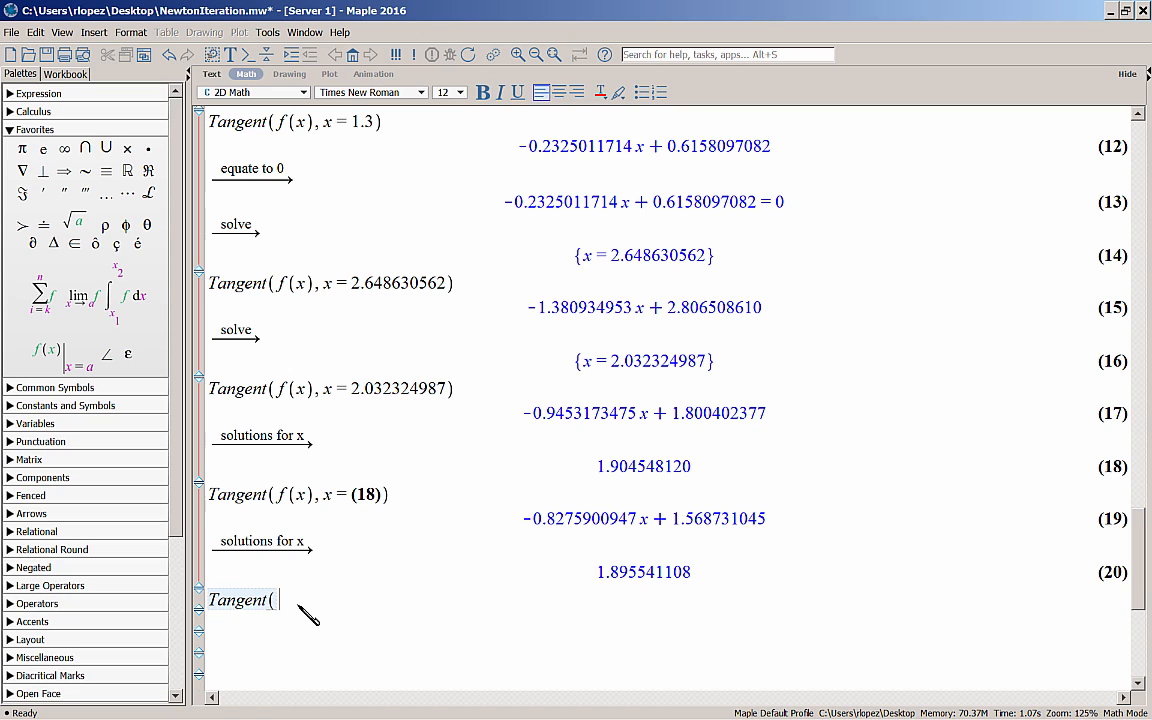
text(f(x), x =)
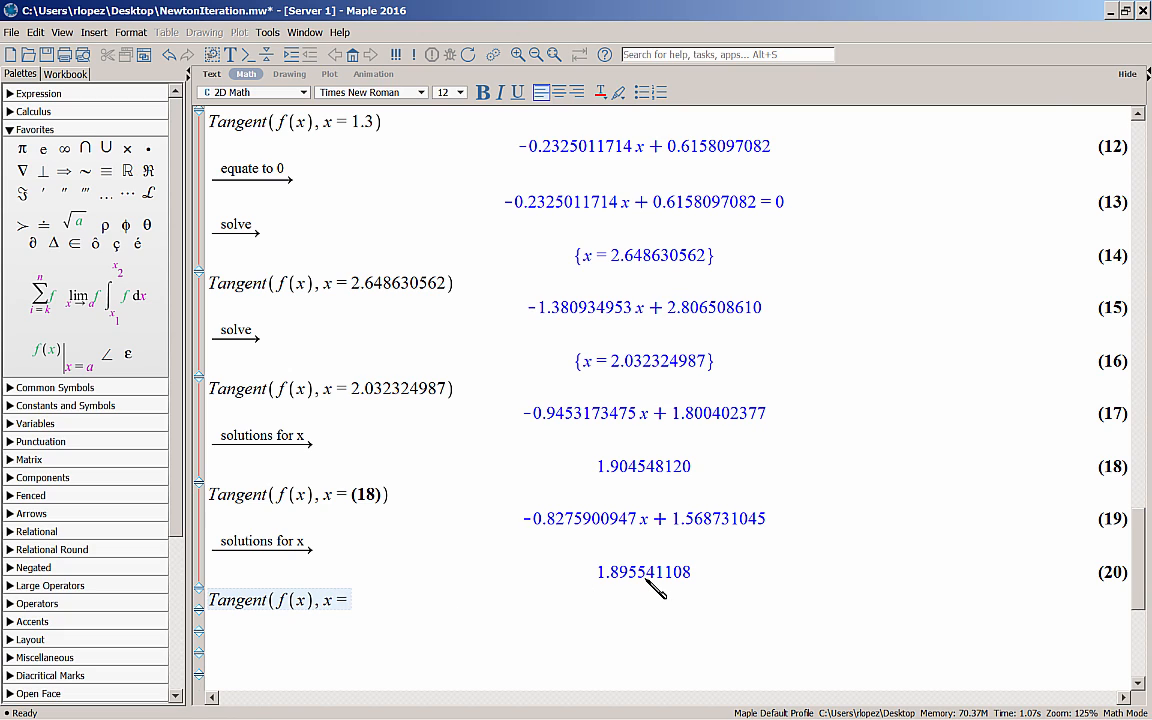
key(ctrl+l)
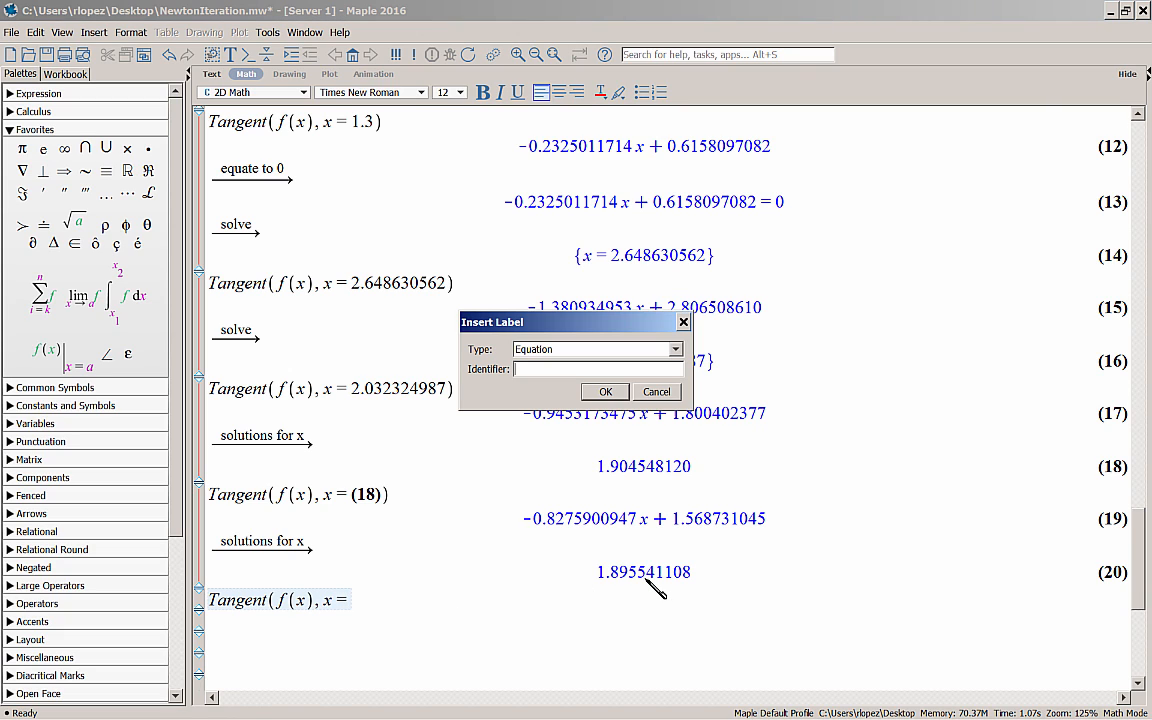
key(Return)
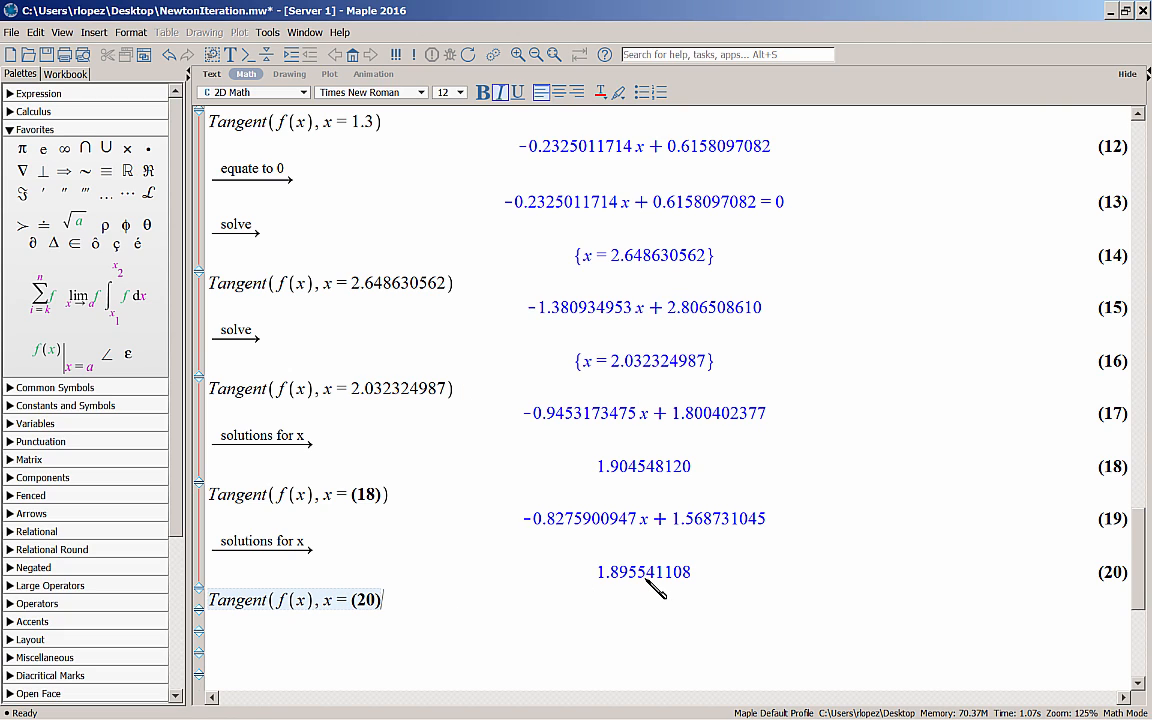
key(Return)
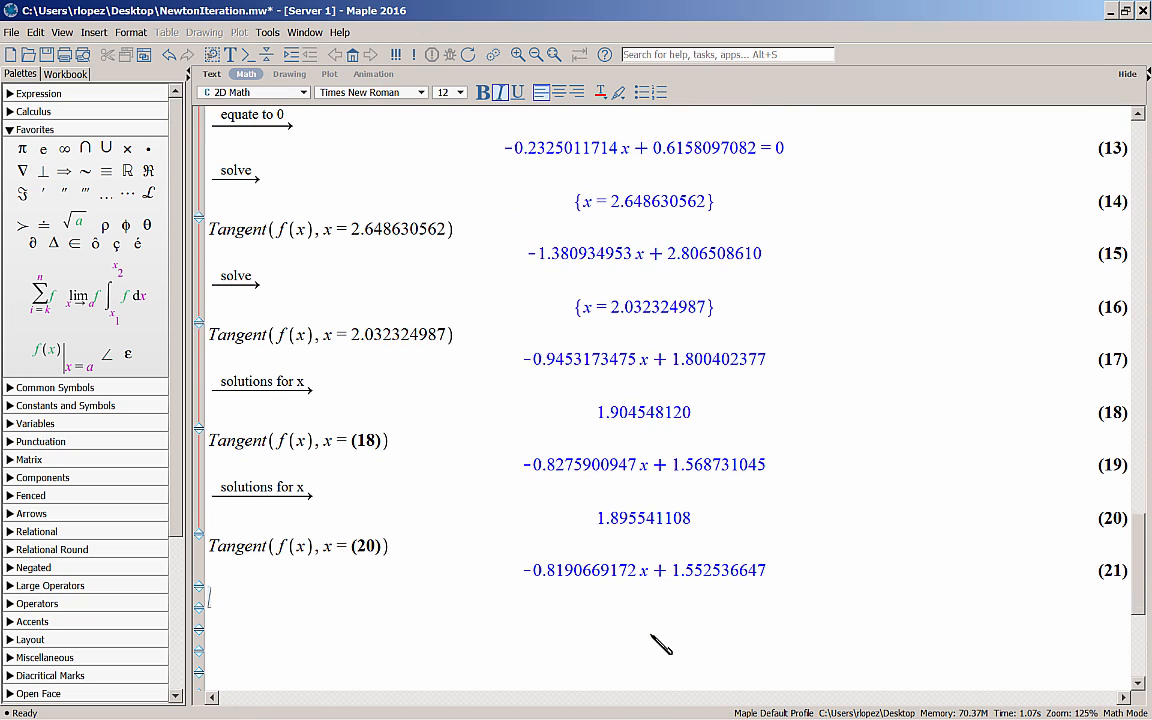
Obtain the solutions for x of the tangent line expression computed at label (20)
right_click(639, 567)
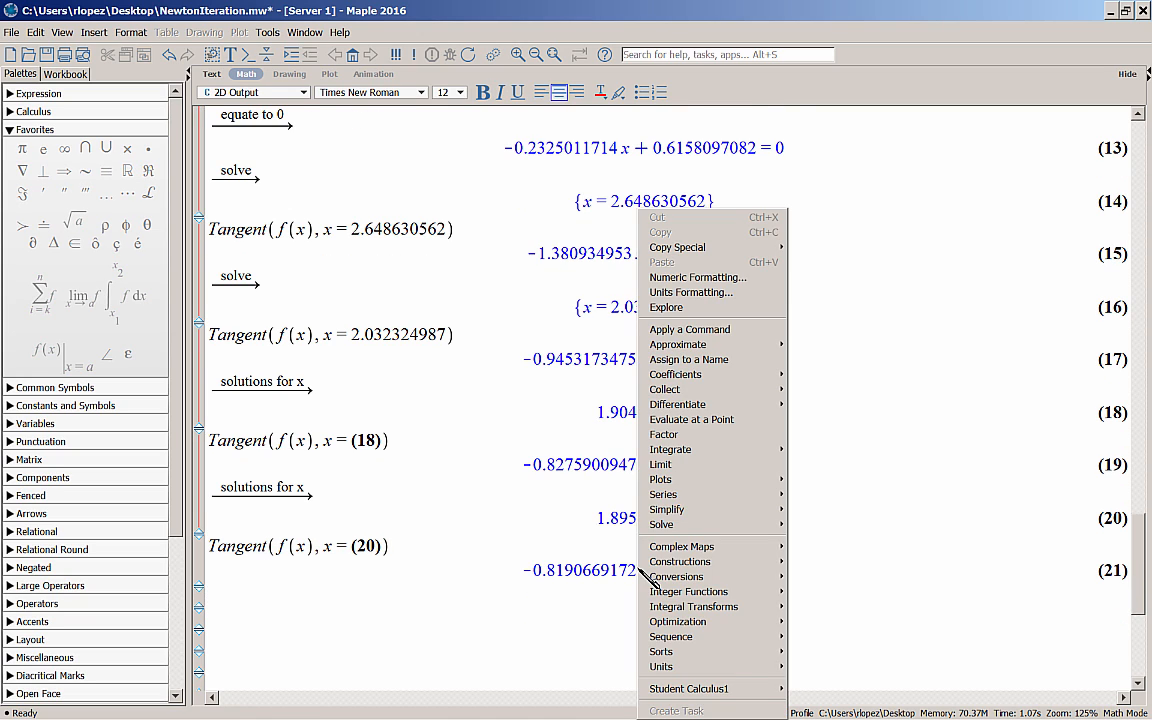
mouse_move(730, 524)
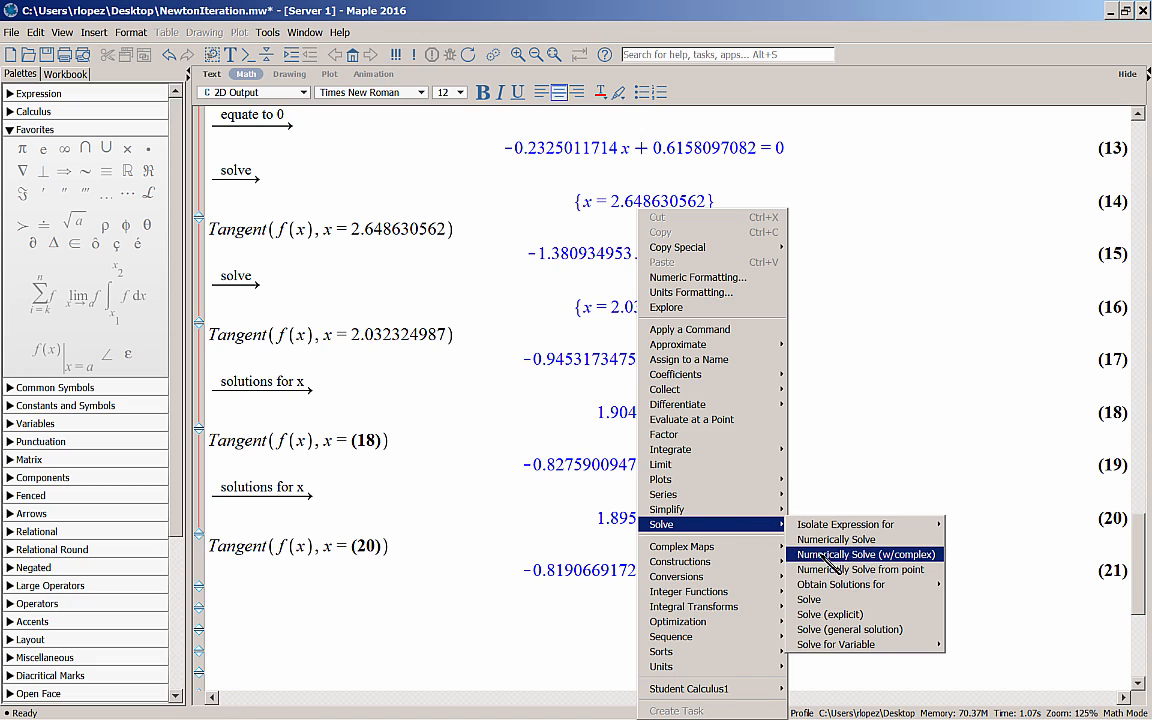
mouse_move(860, 584)
click(957, 586)
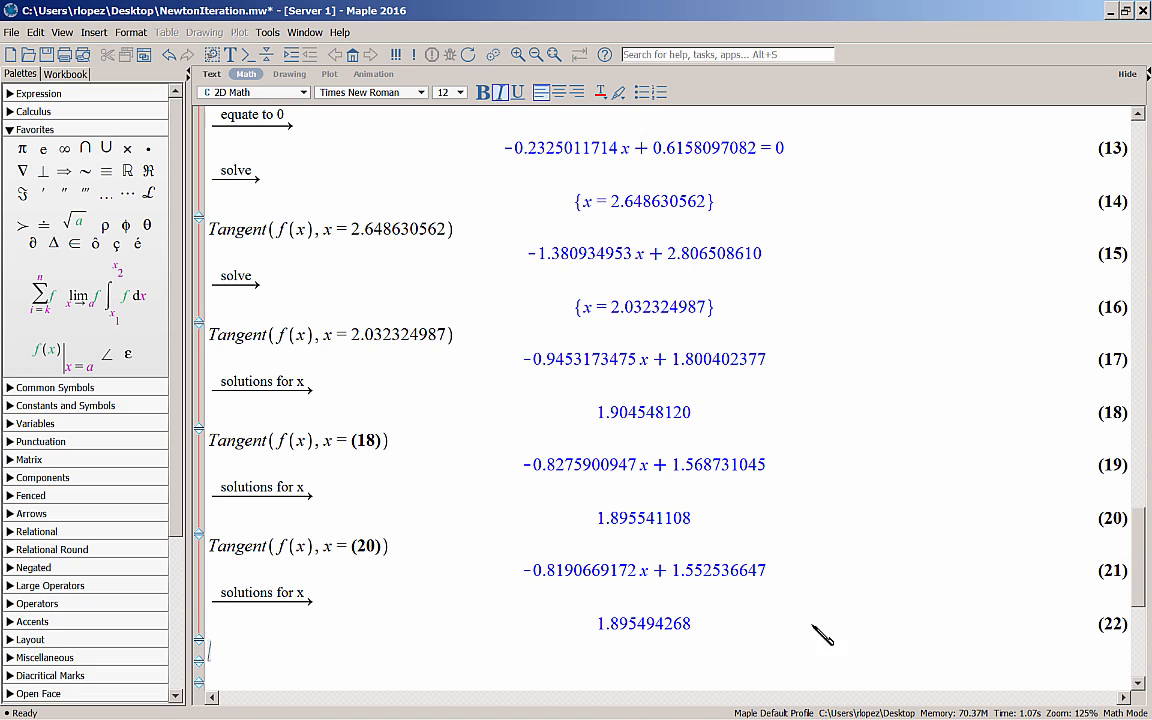
Compute the tangent line with Tangent(f(x), x = (22)), inserting a reference to equation label 22 as the point
scroll(686, 640, down, 2)
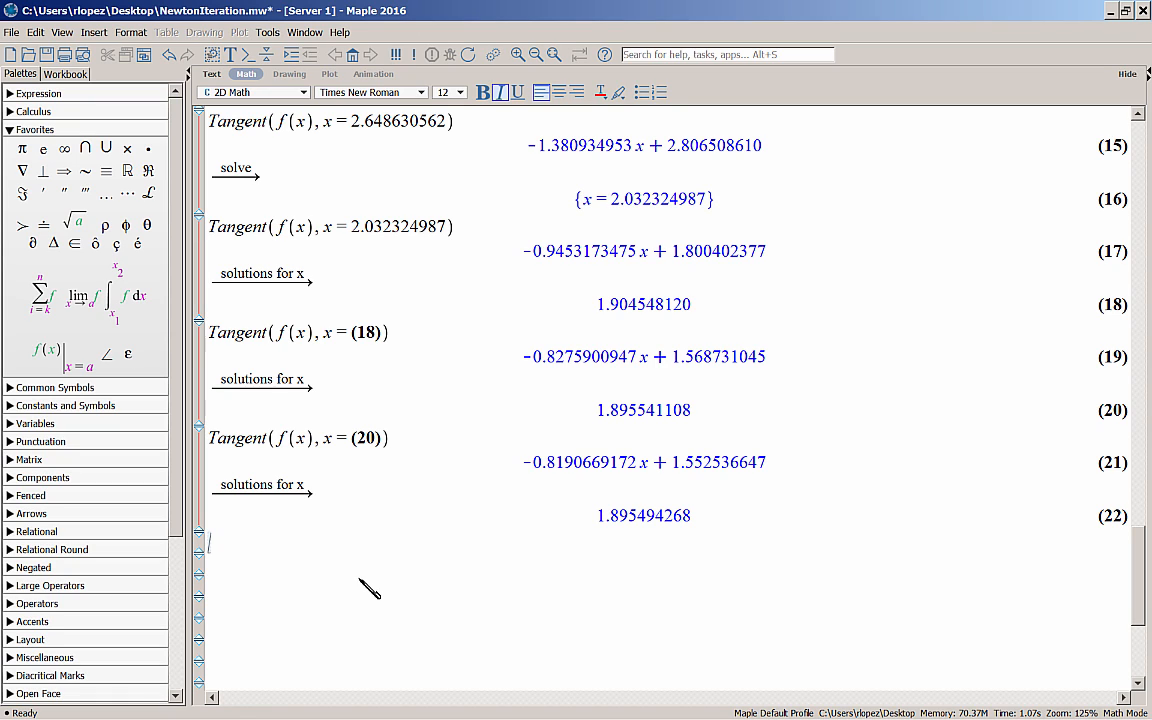
text(Tangent)
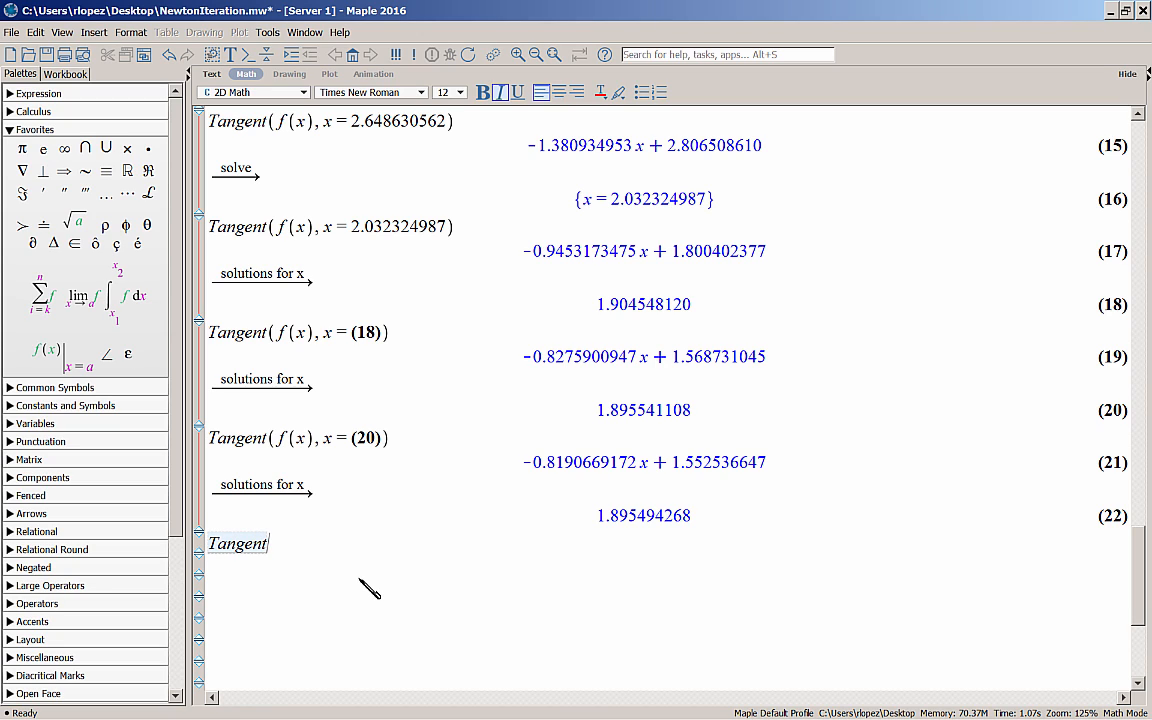
text((f(x),)
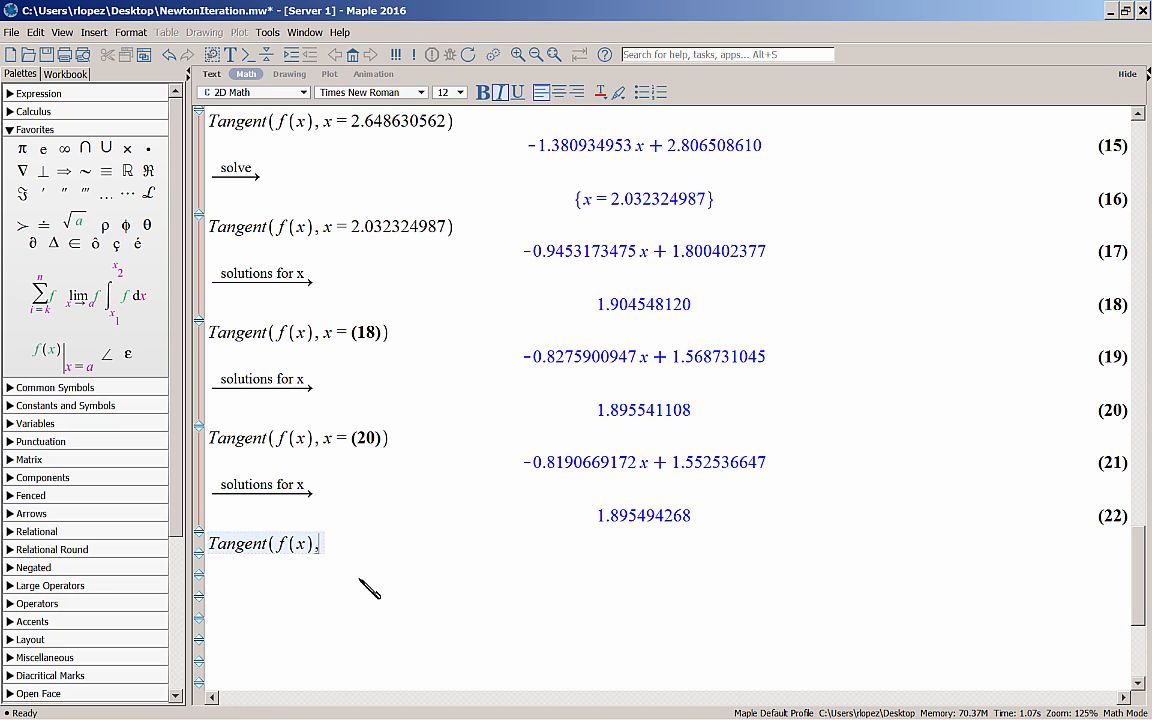
text( x =)
key(ctrl+l)
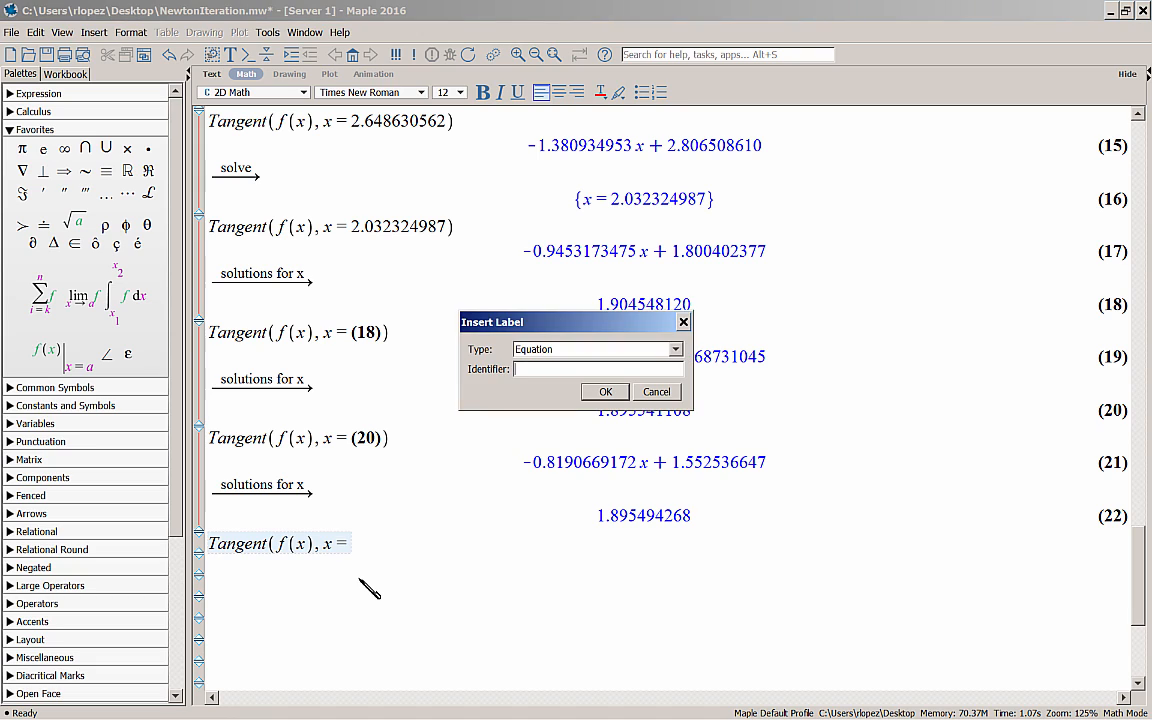
key(Return)
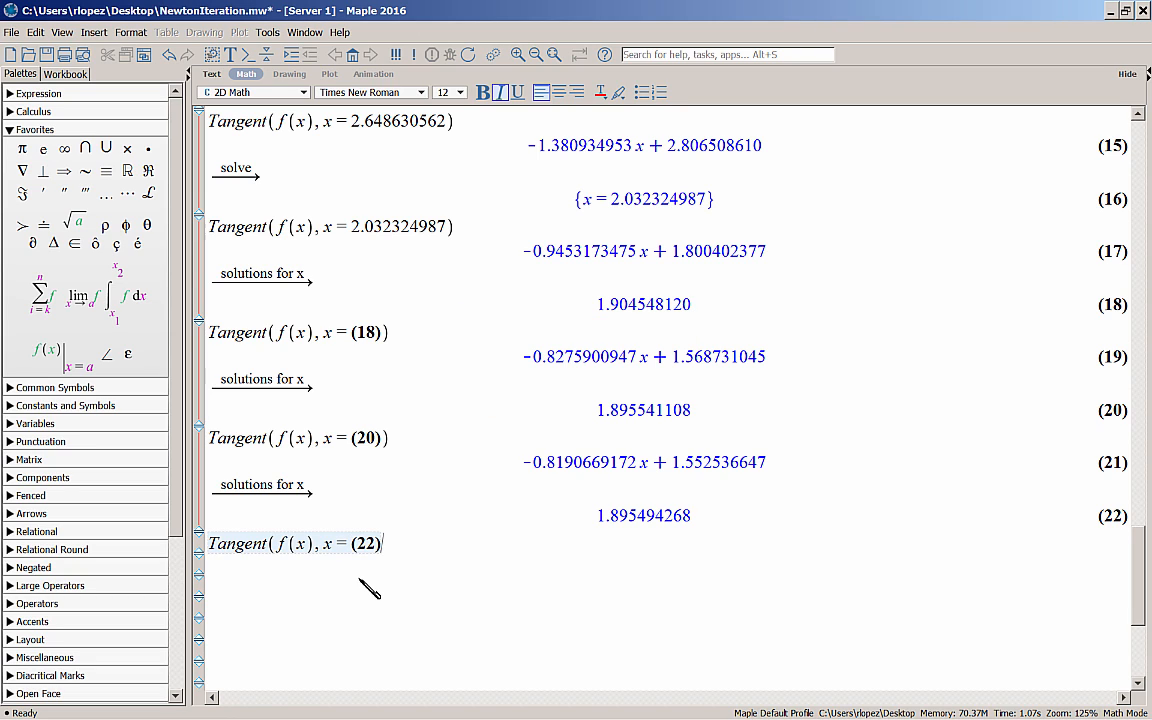
key(Return)
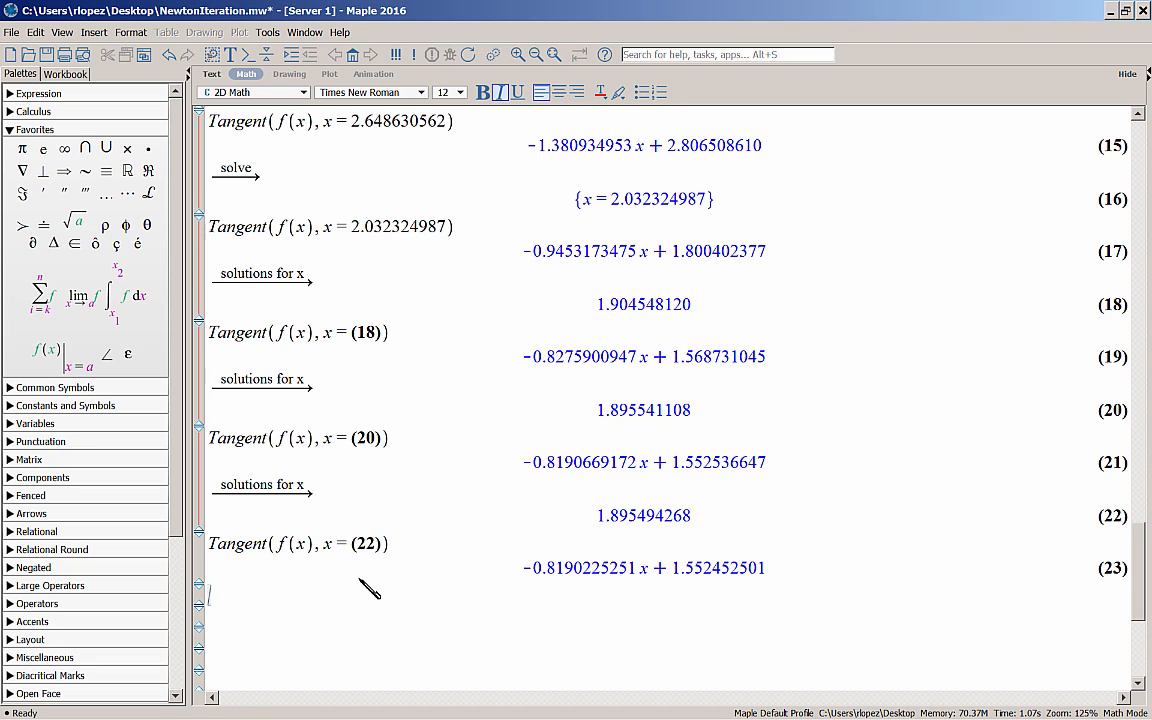
Solve the tangent line expression computed at label (22)
right_click(677, 567)
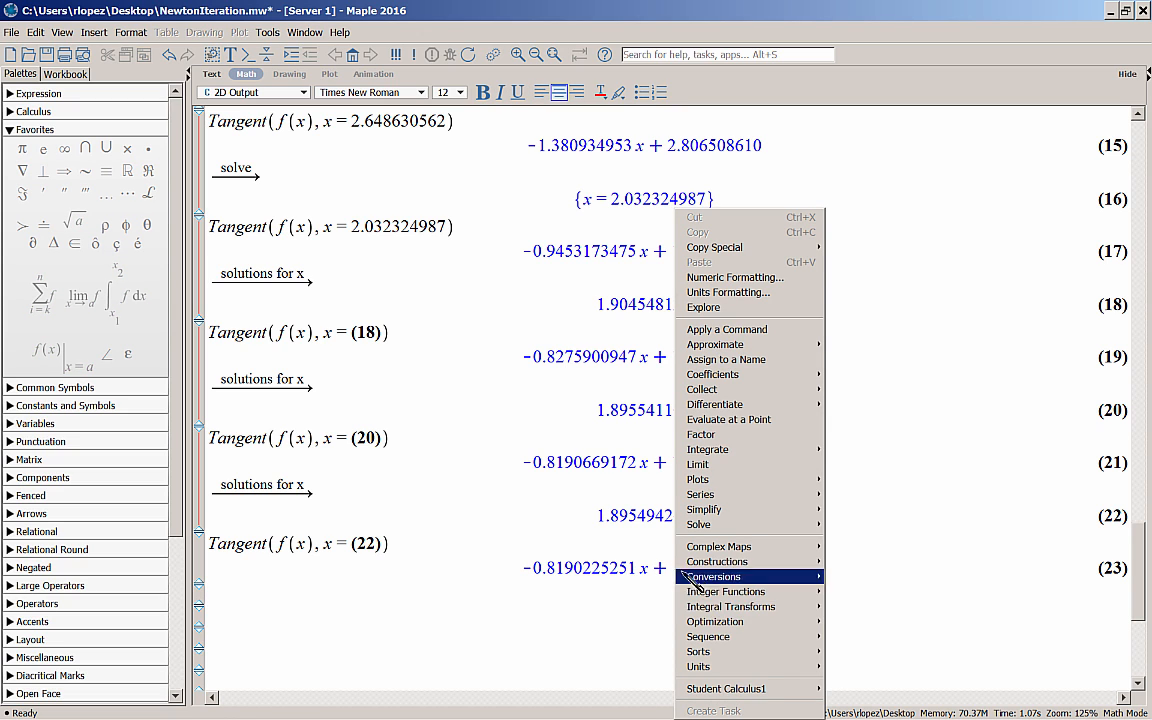
mouse_move(720, 524)
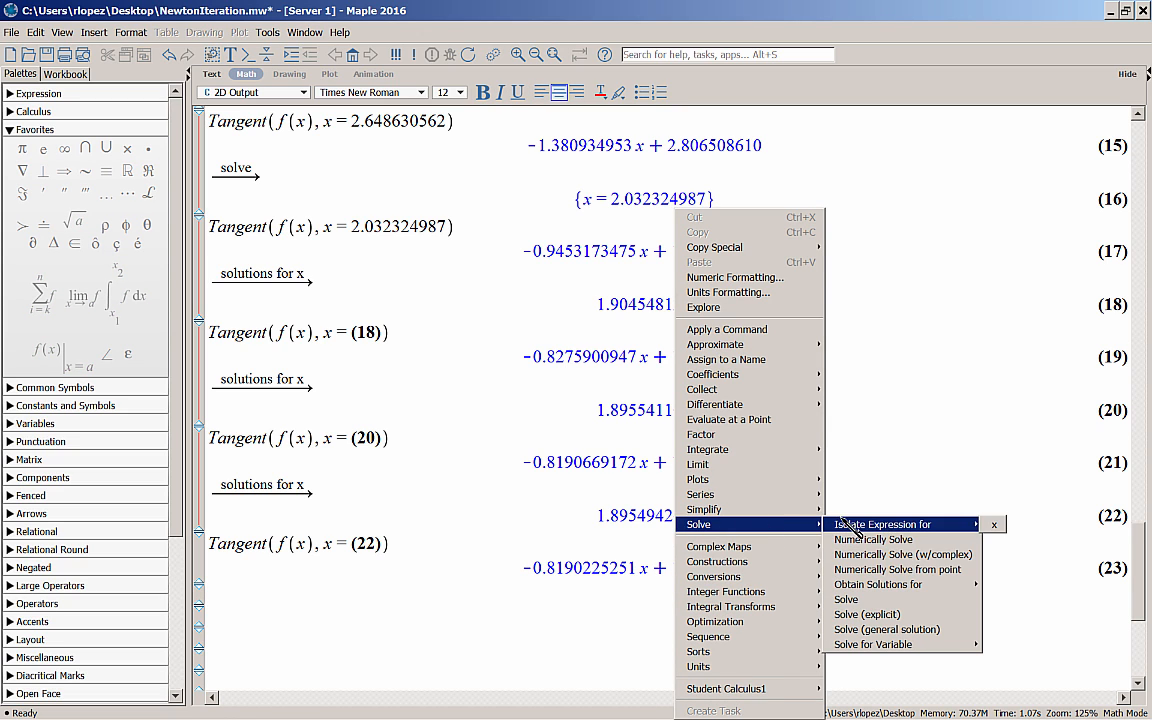
click(920, 599)
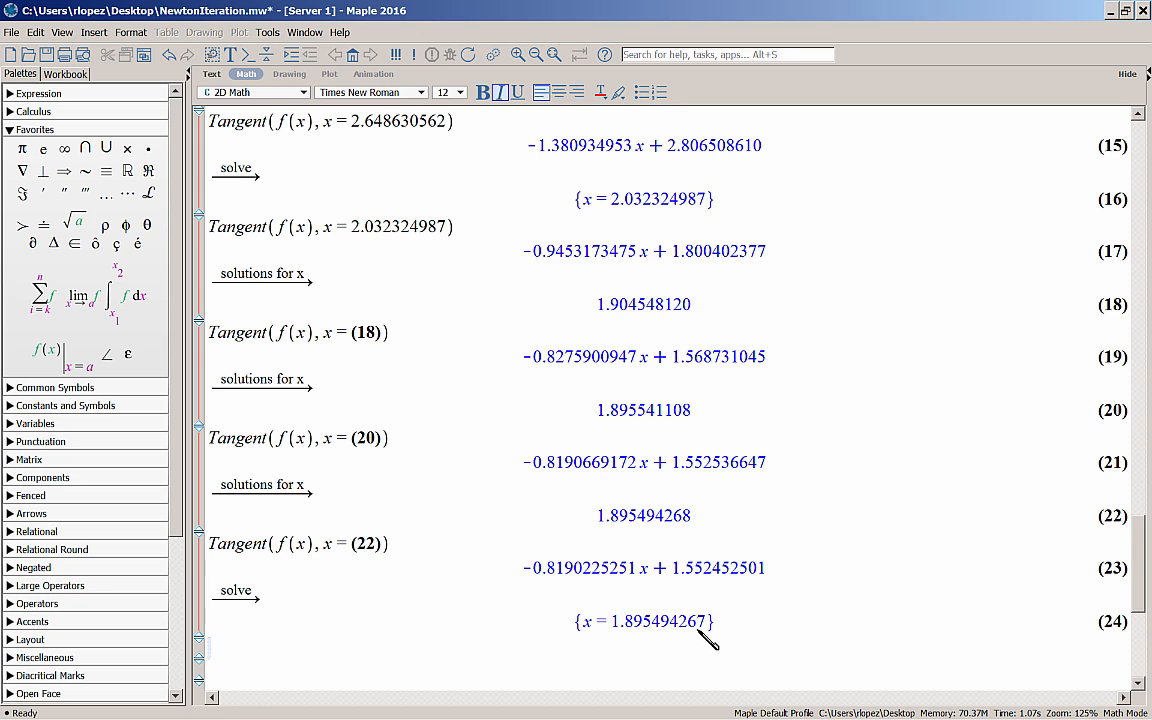
Enter the command NewtonsMethod(f(x), x = 1.3, output = sequence, iterations = 8) below the last solution
scroll(327, 295, down, 5)
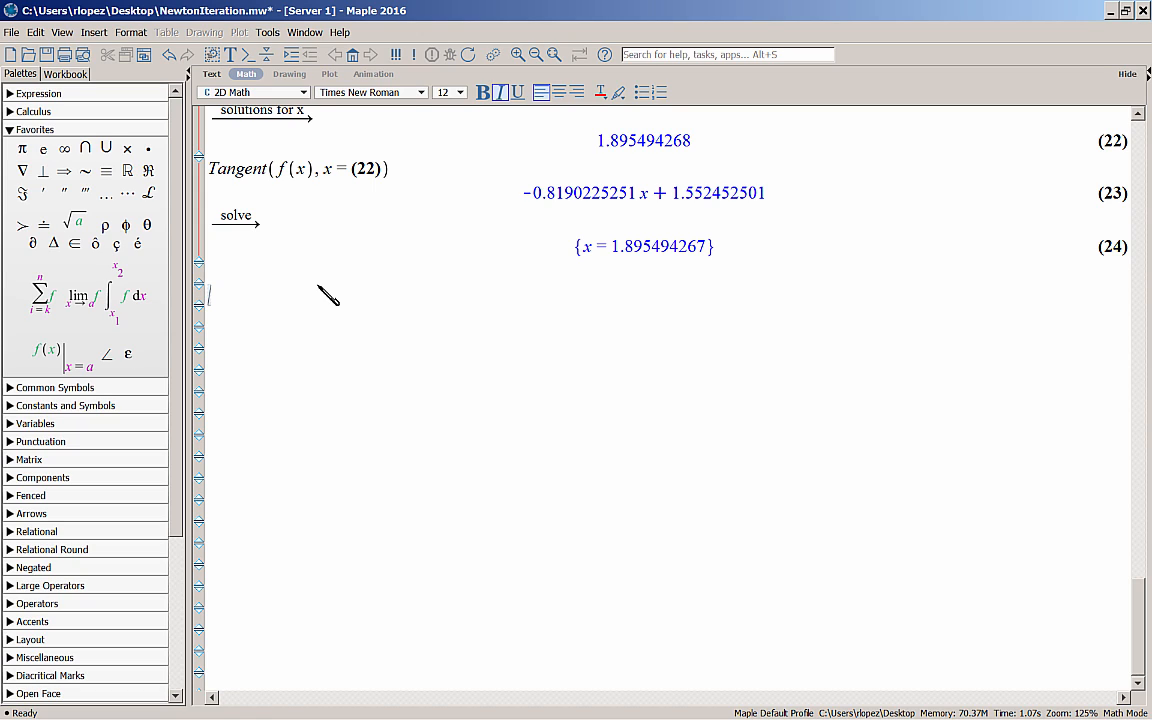
text(NewtonsMe)
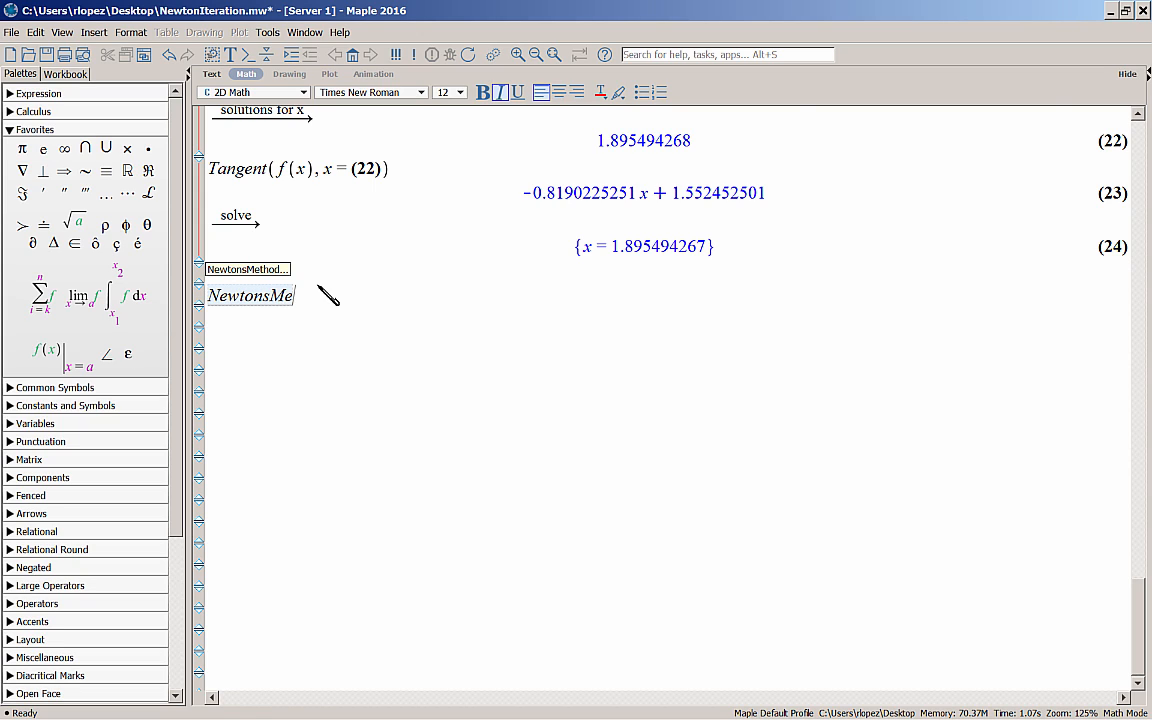
text(thod(f(x)
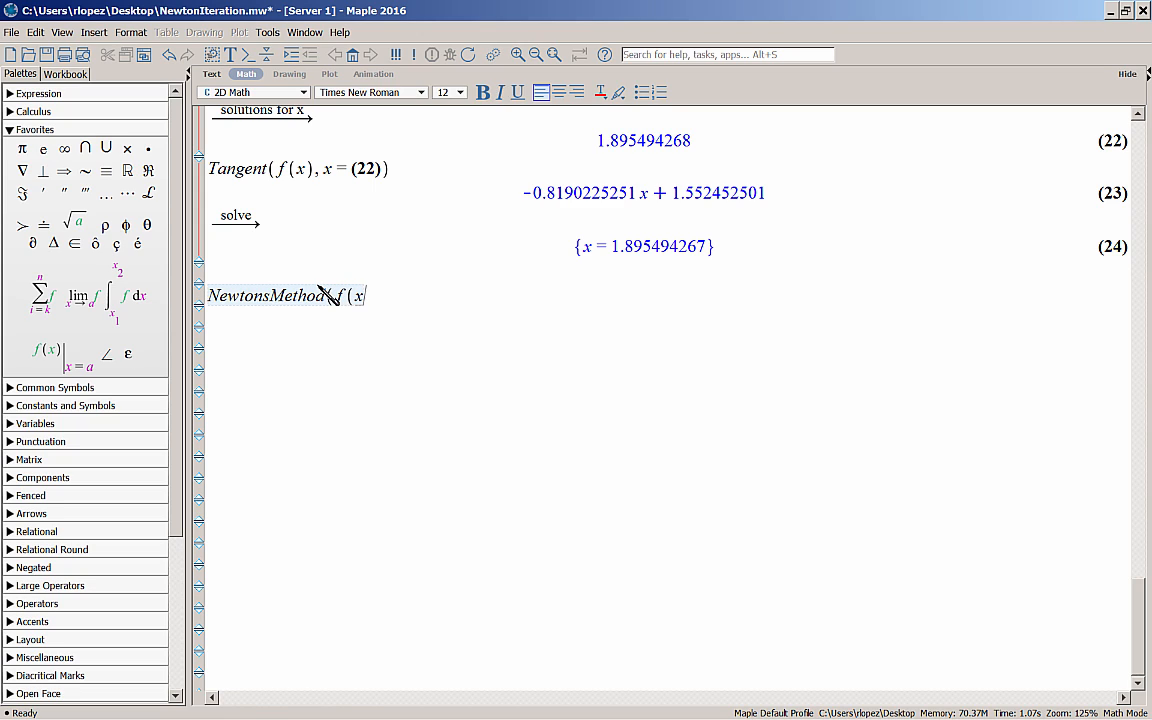
text(), x = 1.3)
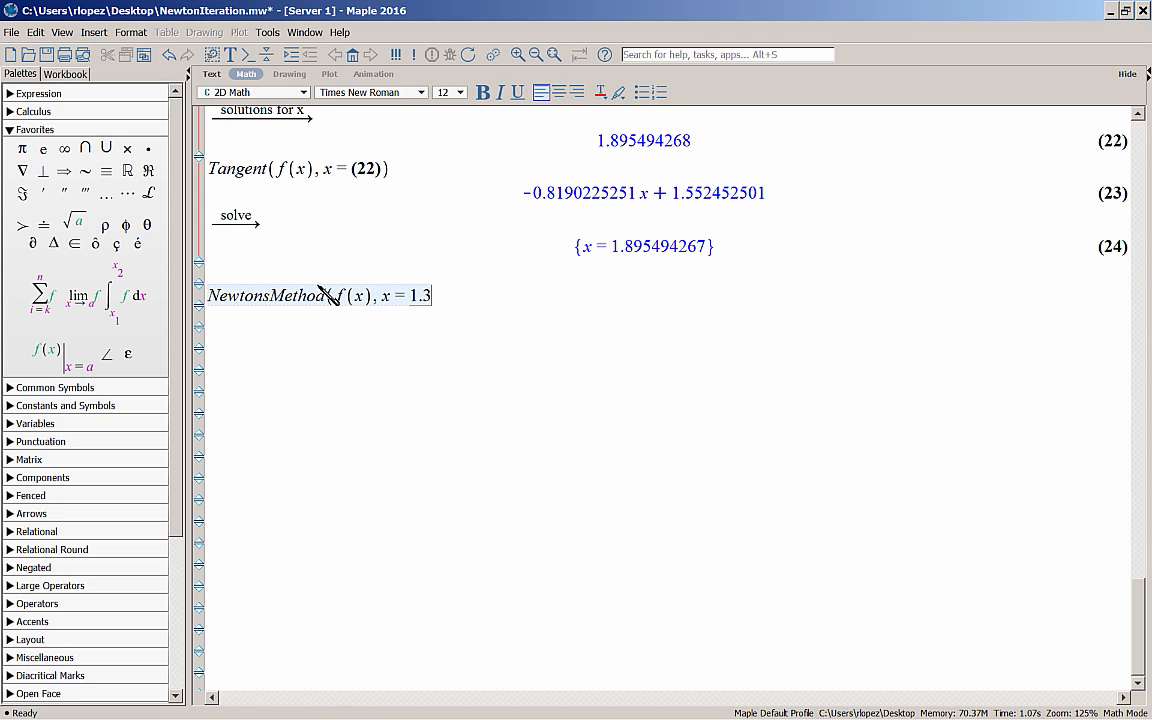
text(, )
text(output = sequ)
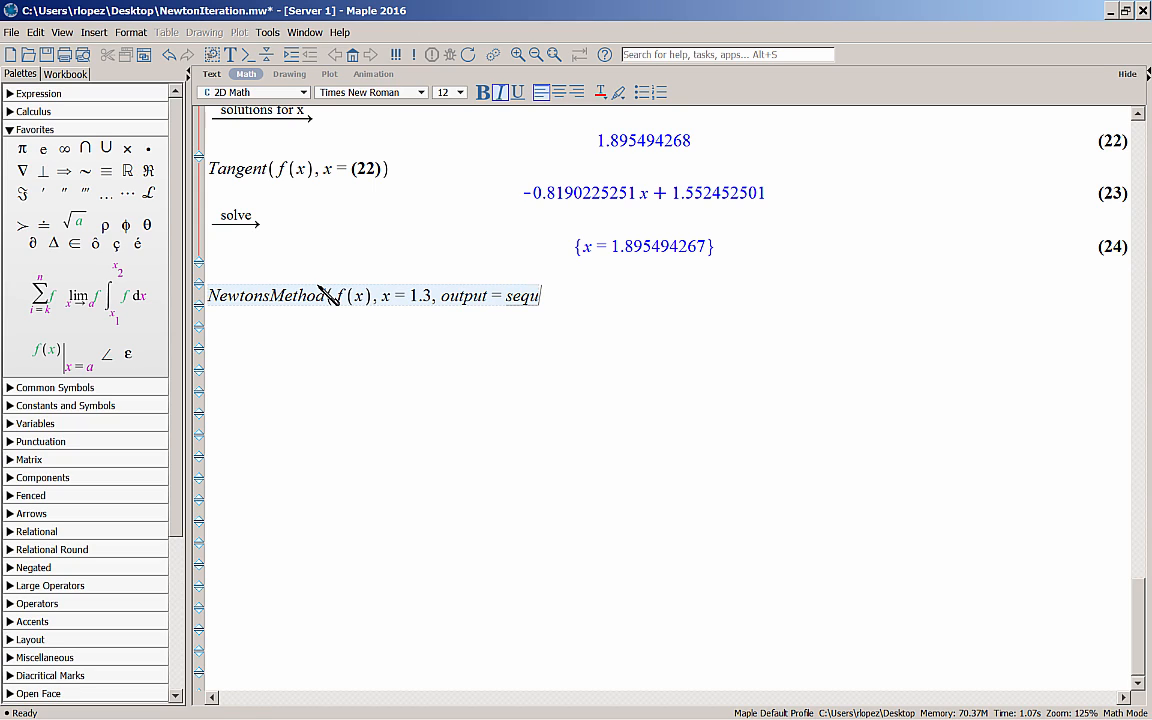
text(ence, )
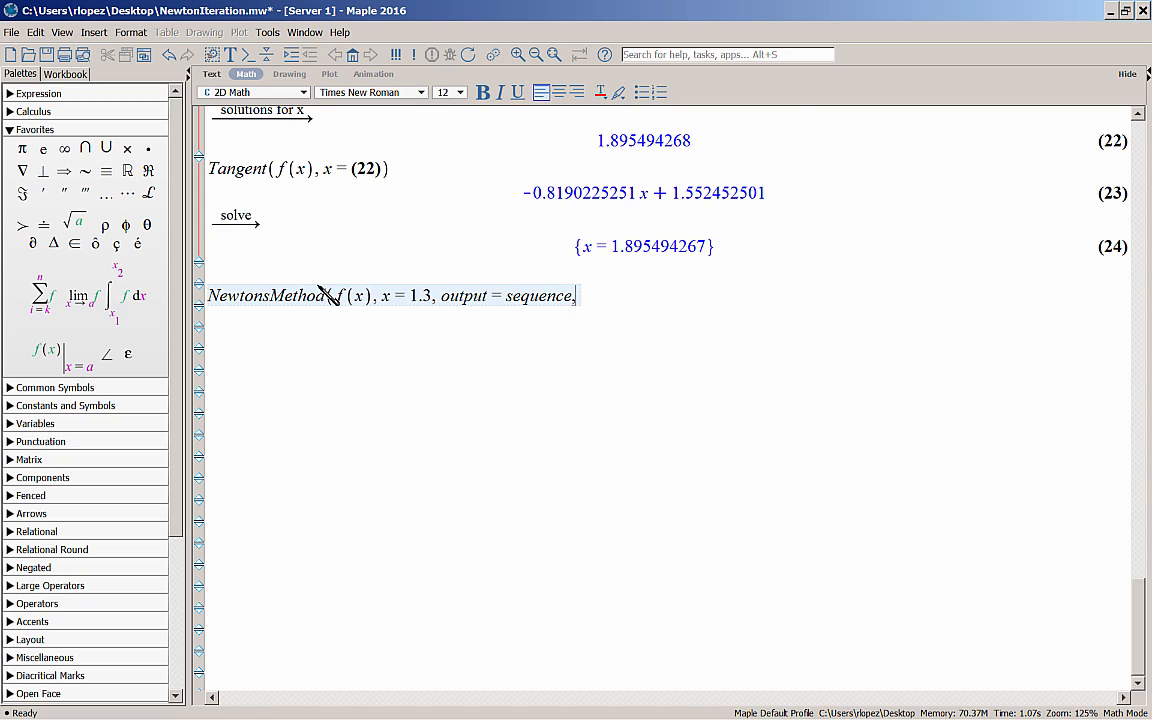
text(iterations )
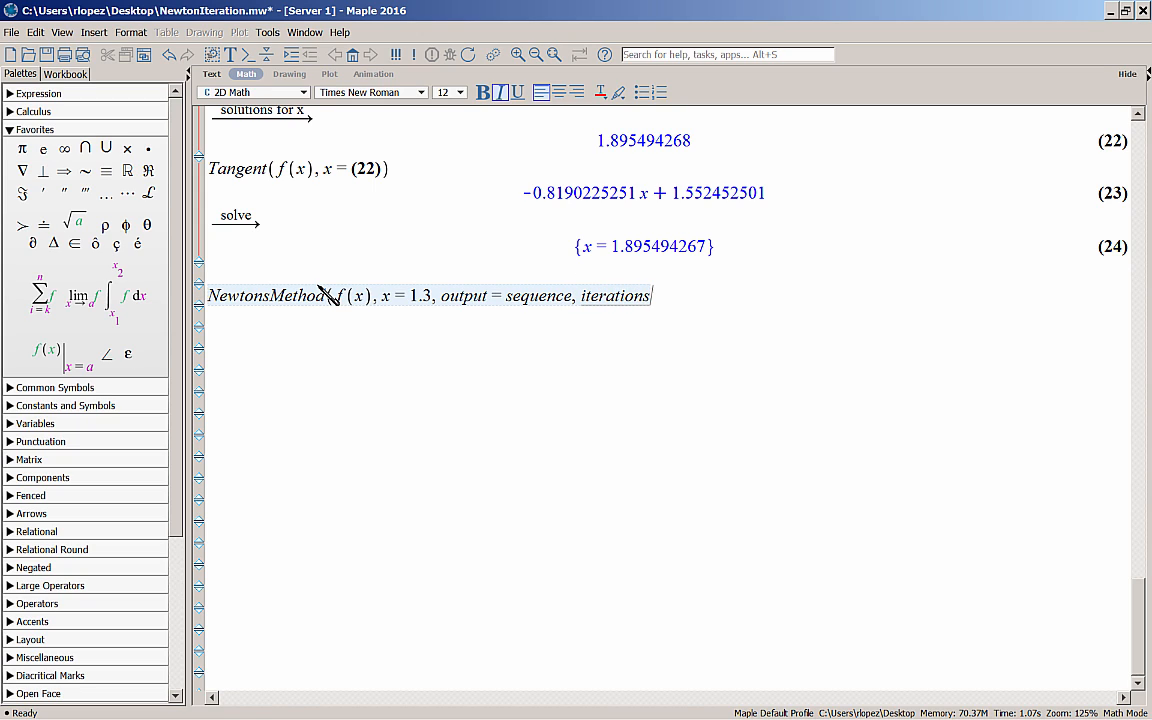
text(= 9)
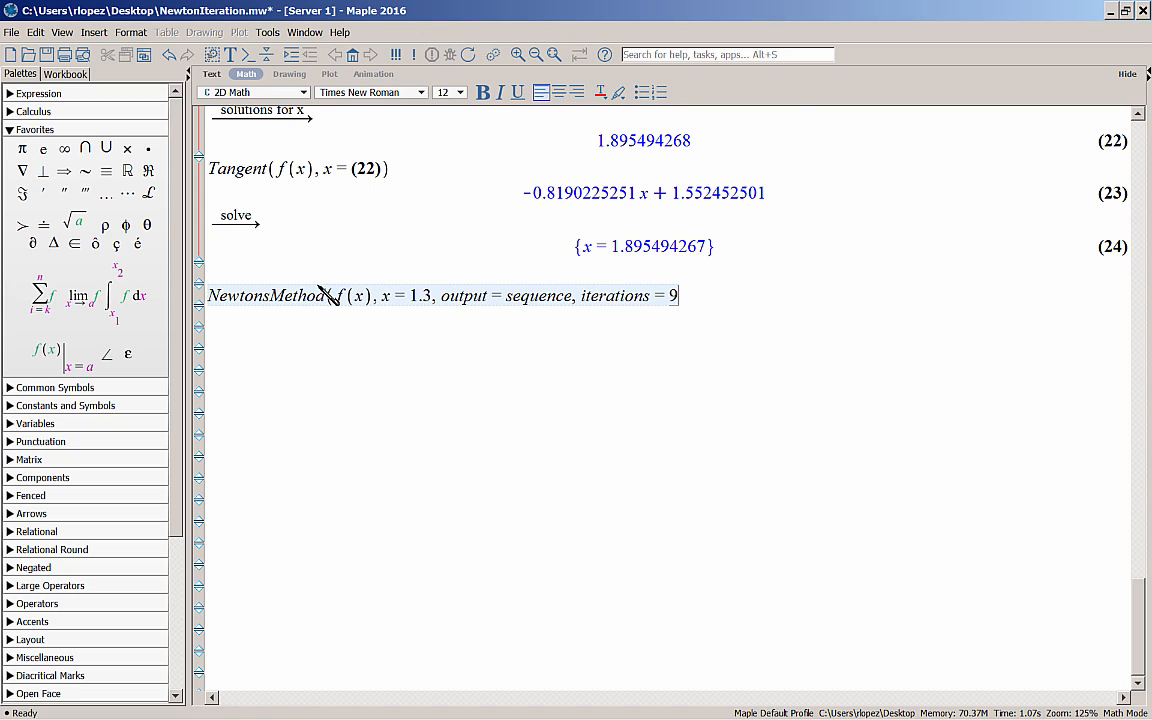
key(BackSpace)
text(8))
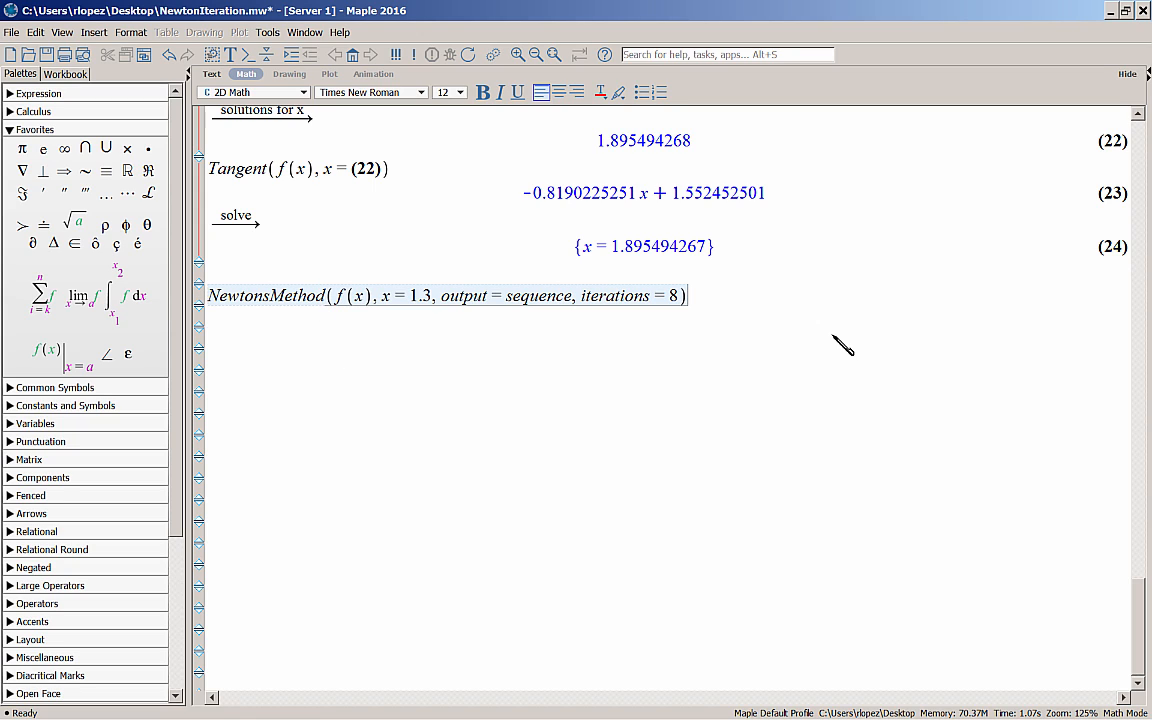
Enclose the NewtonsMethod command in angle brackets to form a column vector and evaluate it
text(>)
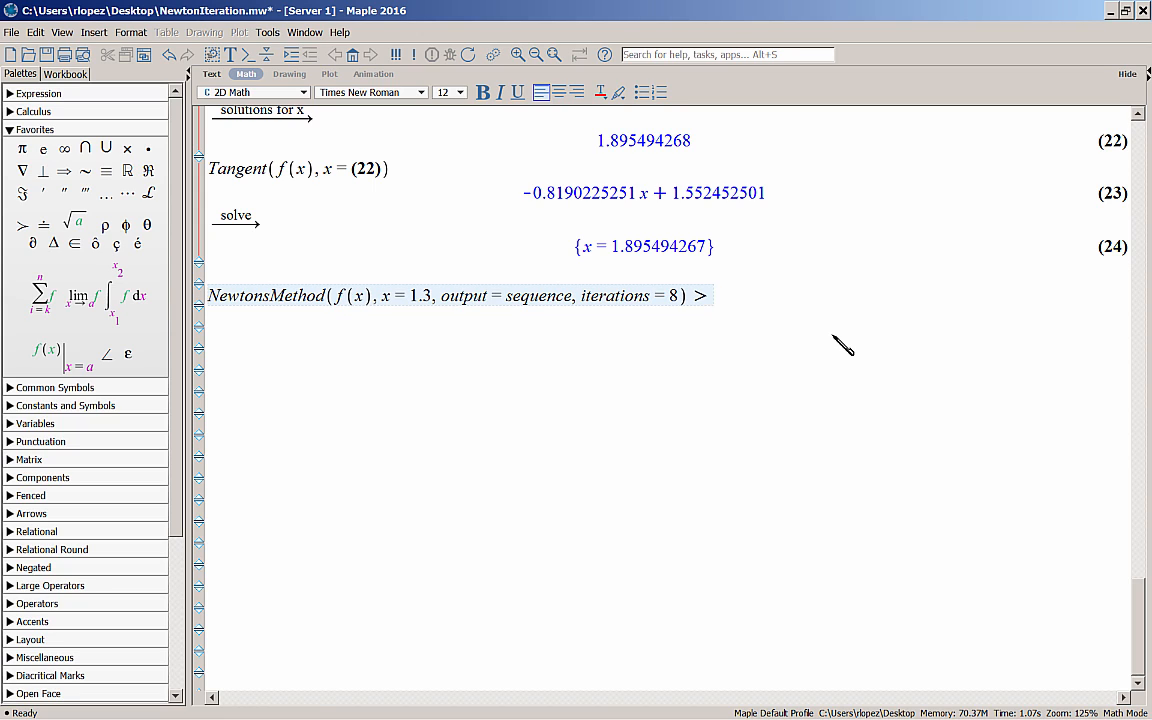
click(211, 298)
text(<)
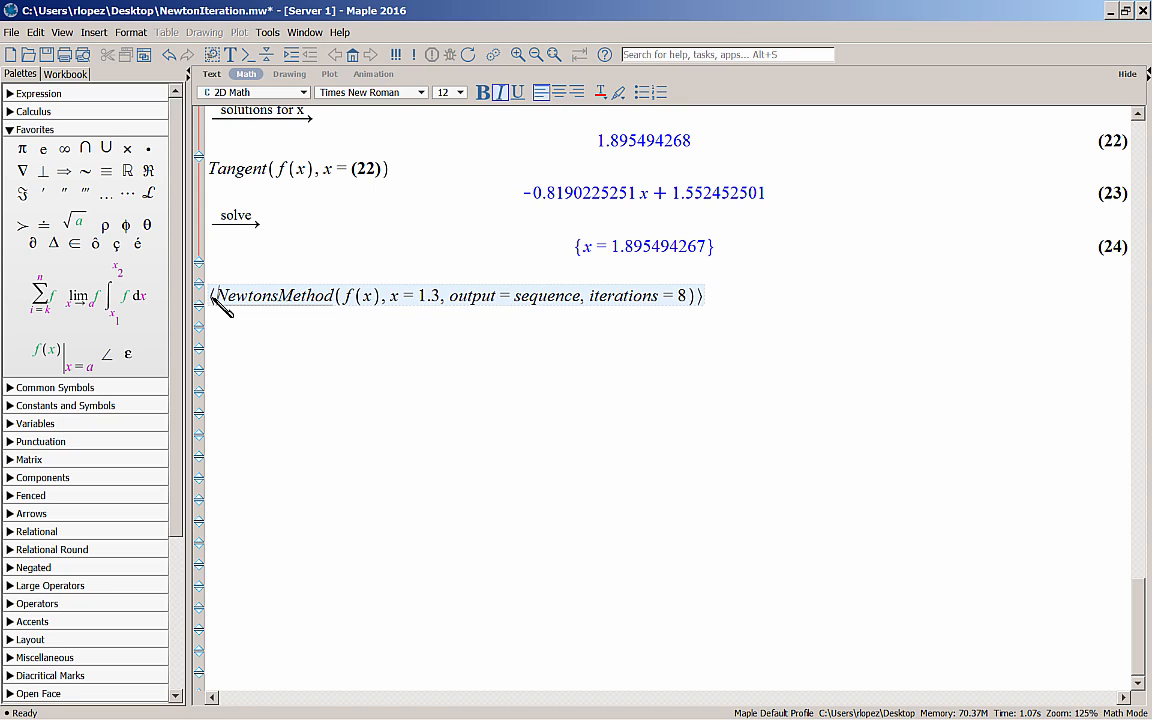
key(Return)
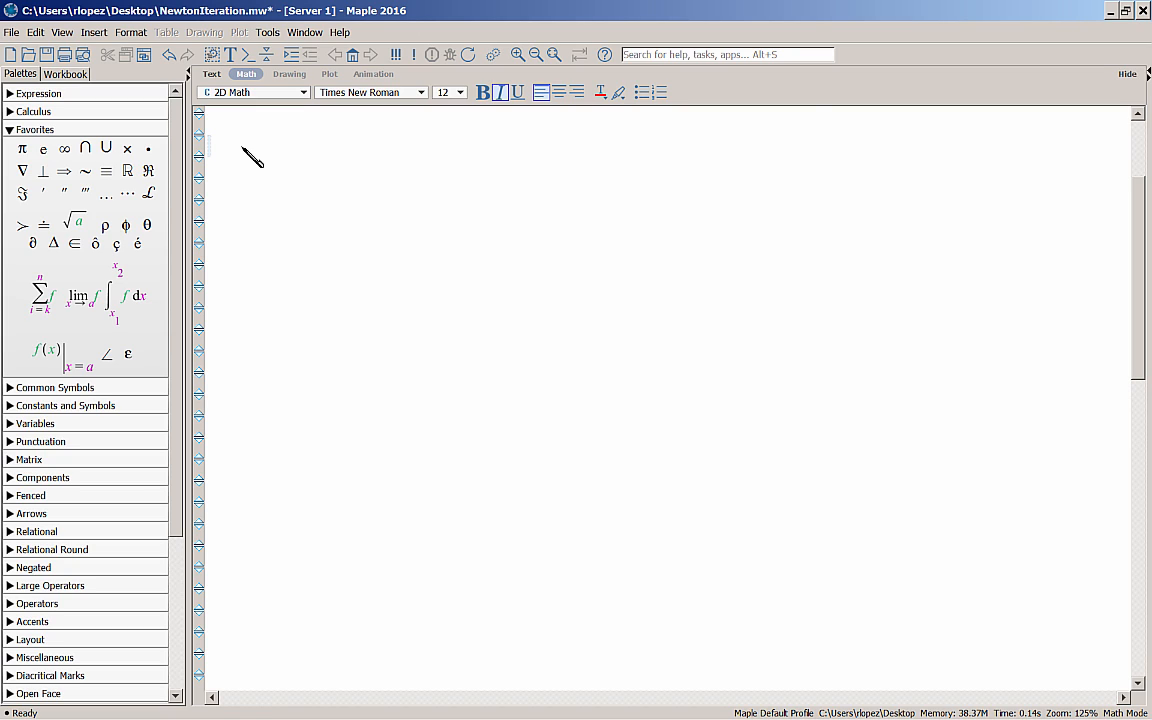
Enter the start of the tangent line equation, y = f'(x_k) (x - x_k), with the k's as subscripts
text(y = )
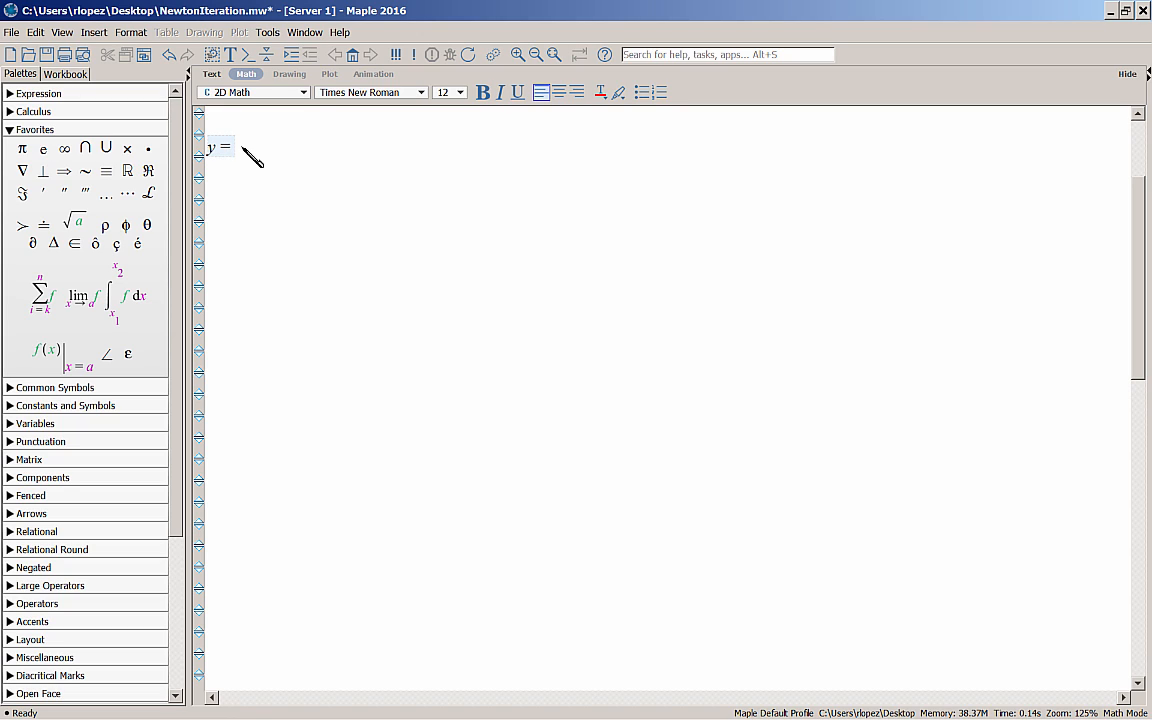
text(f)
click(44, 192)
text((x_k)
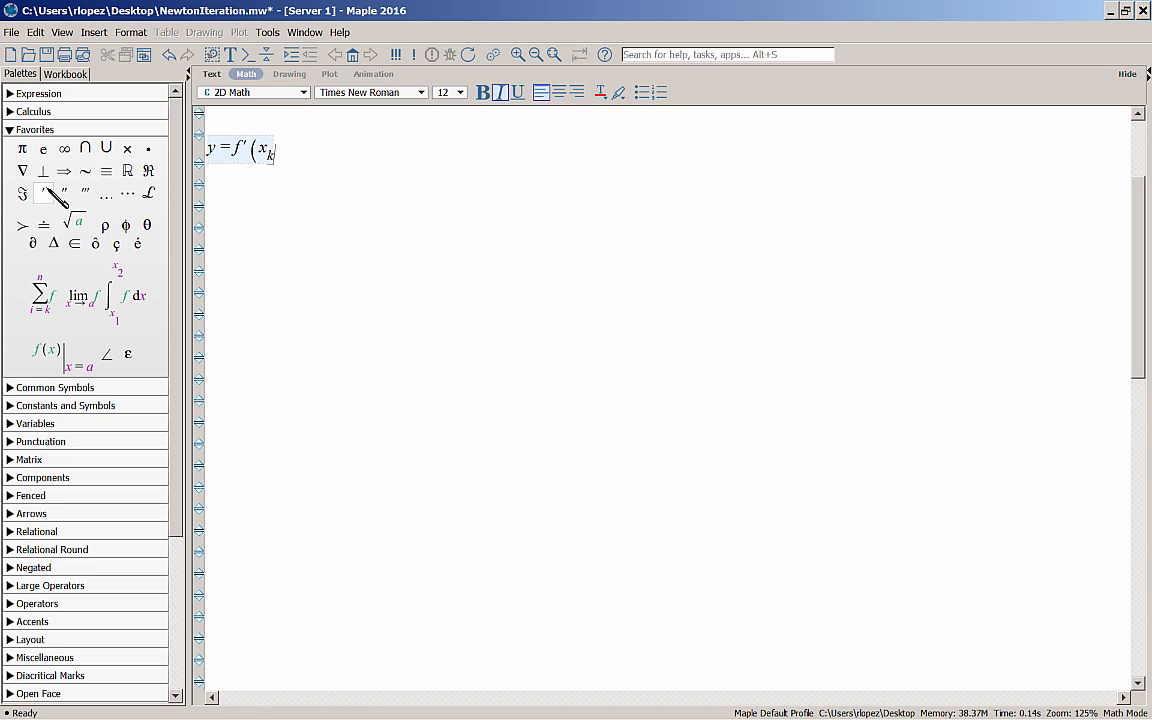
key(Right)
text())
text( (x)
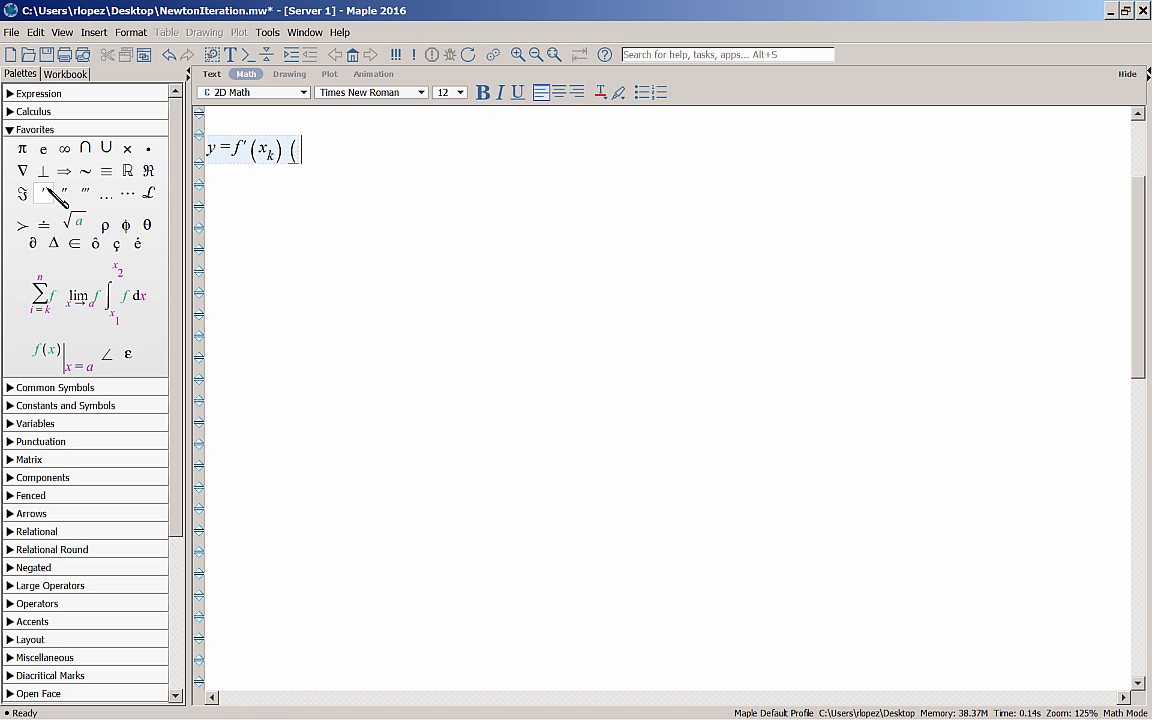
text(-x)
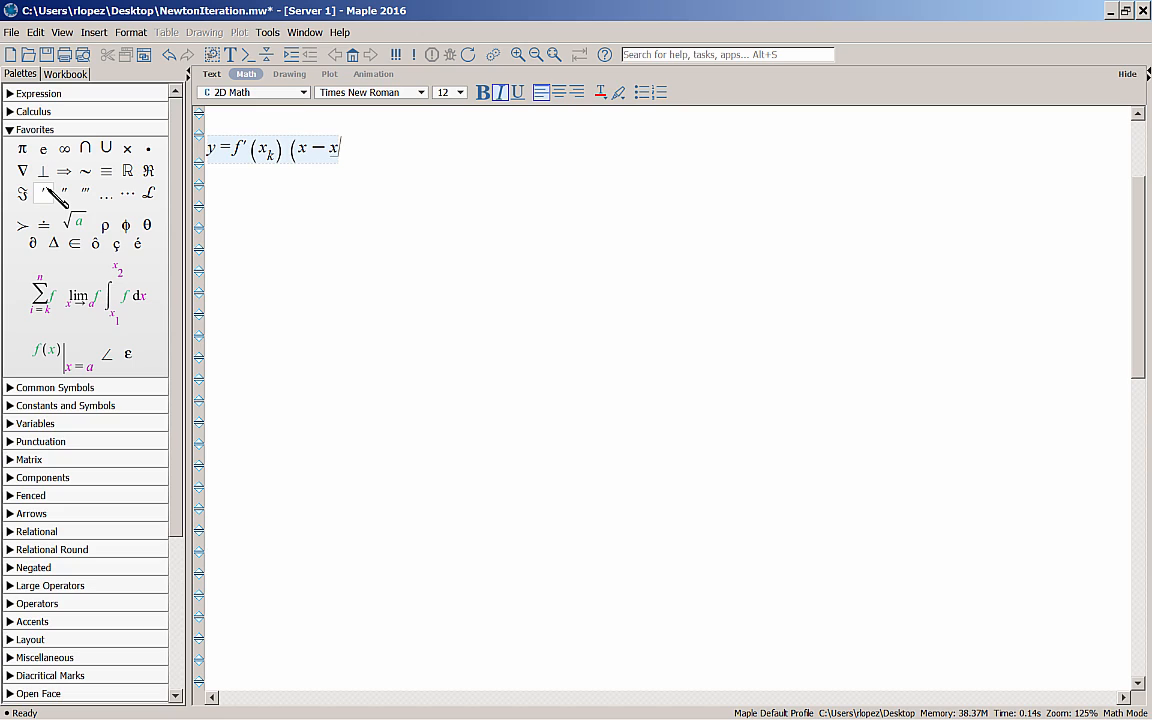
text(_k)
key(Right)
text())
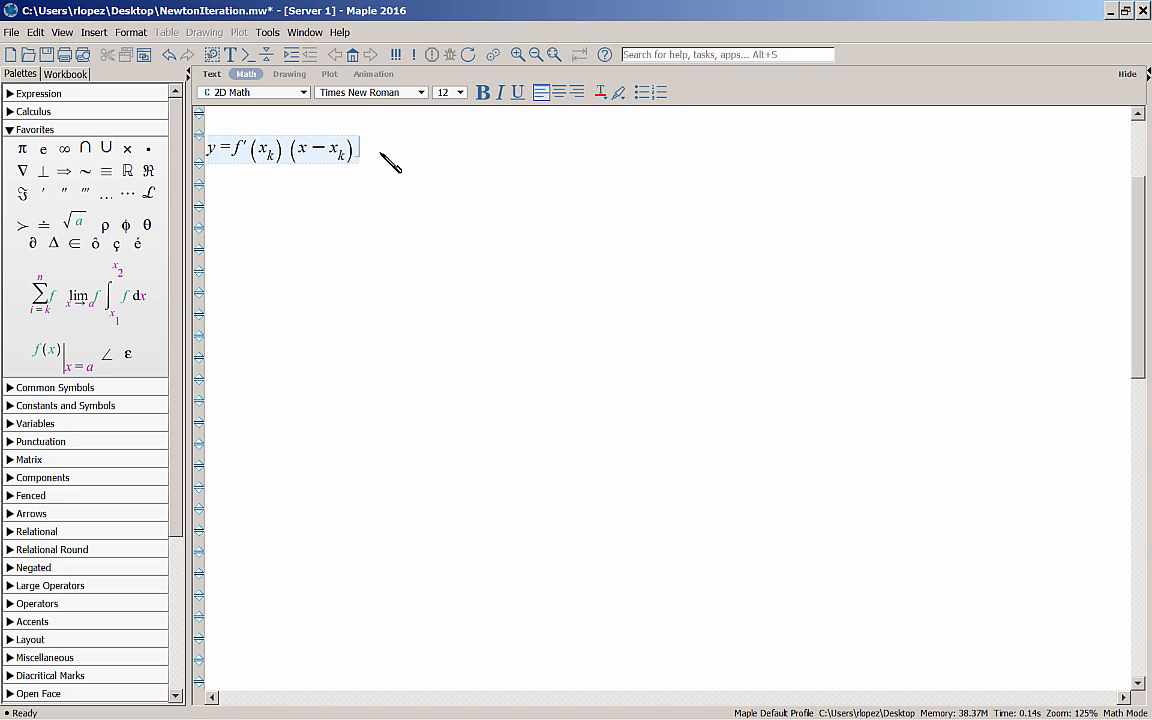
Append + f(x_k) to the tangent line equation, with k as a subscript
text(+f(x_k)
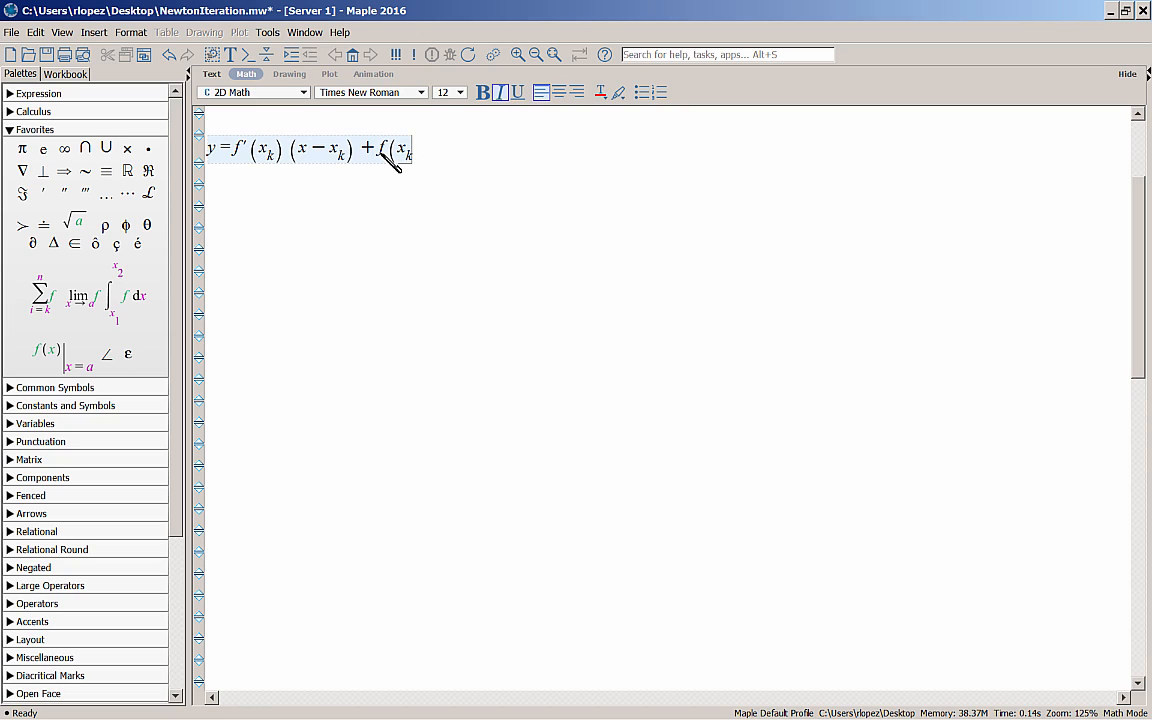
key(Right)
text())
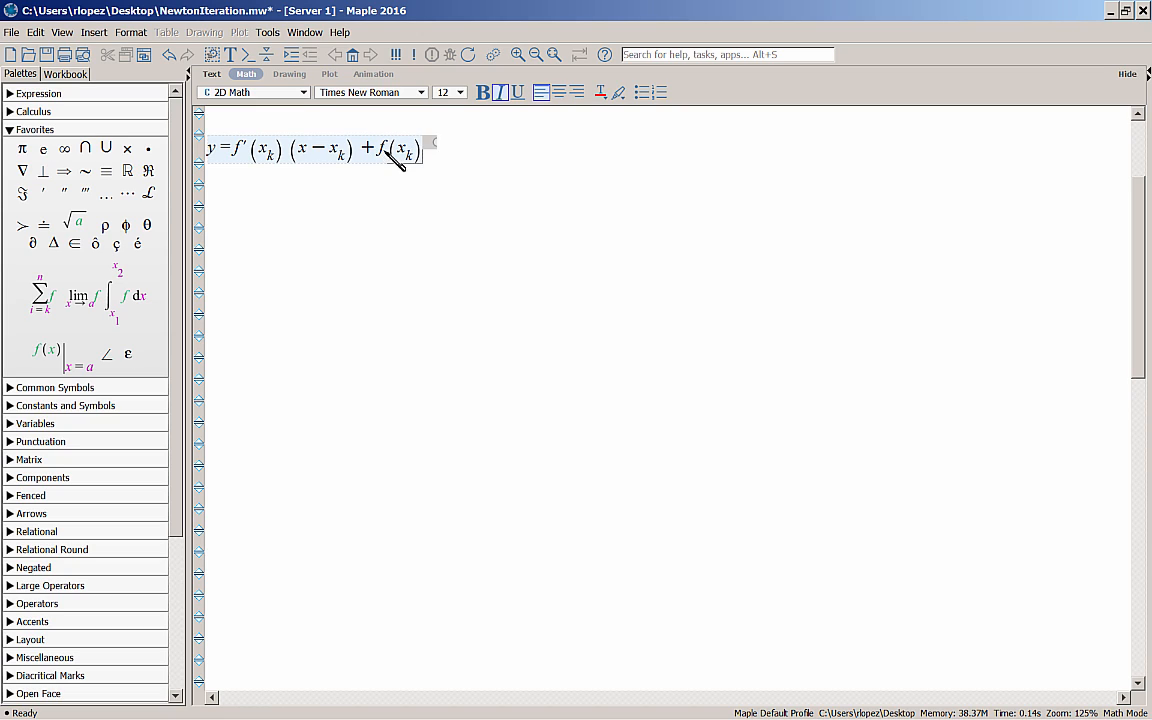
Convert f(x_k) and f'(x_k) in the equation to atomic variables and evaluate the equation
drag(378, 150, 420, 156)
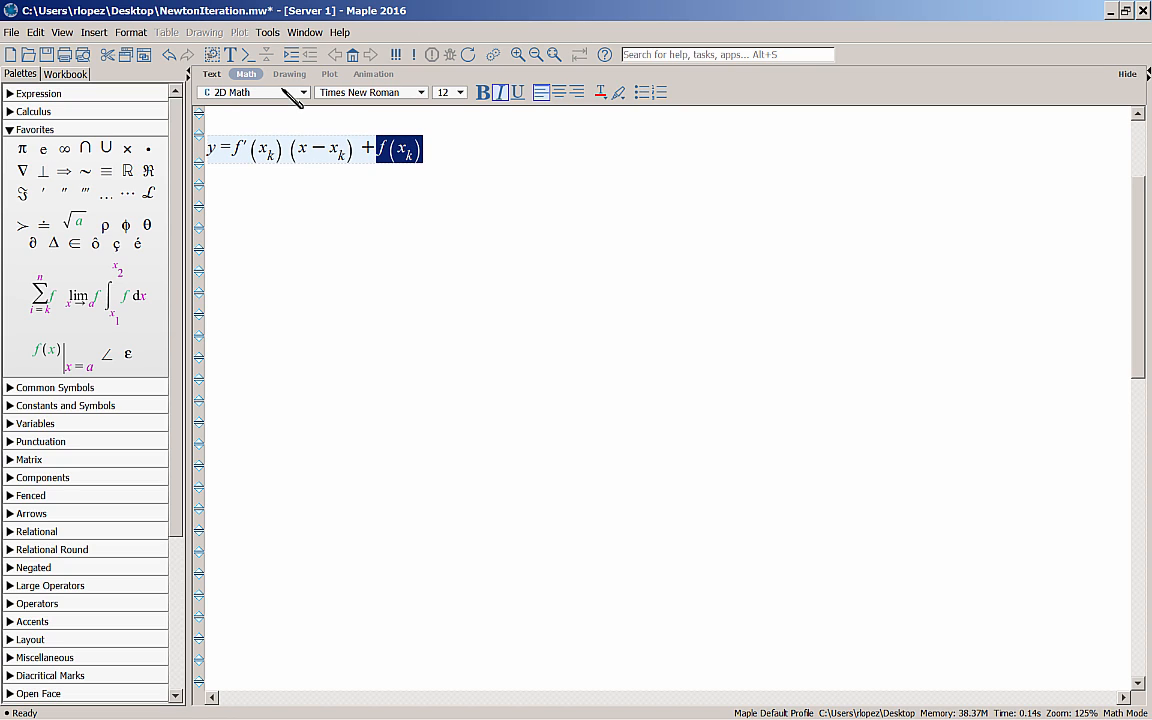
key(ctrl+shift+a)
drag(236, 146, 262, 148)
key(ctrl+shift+a)
click(312, 150)
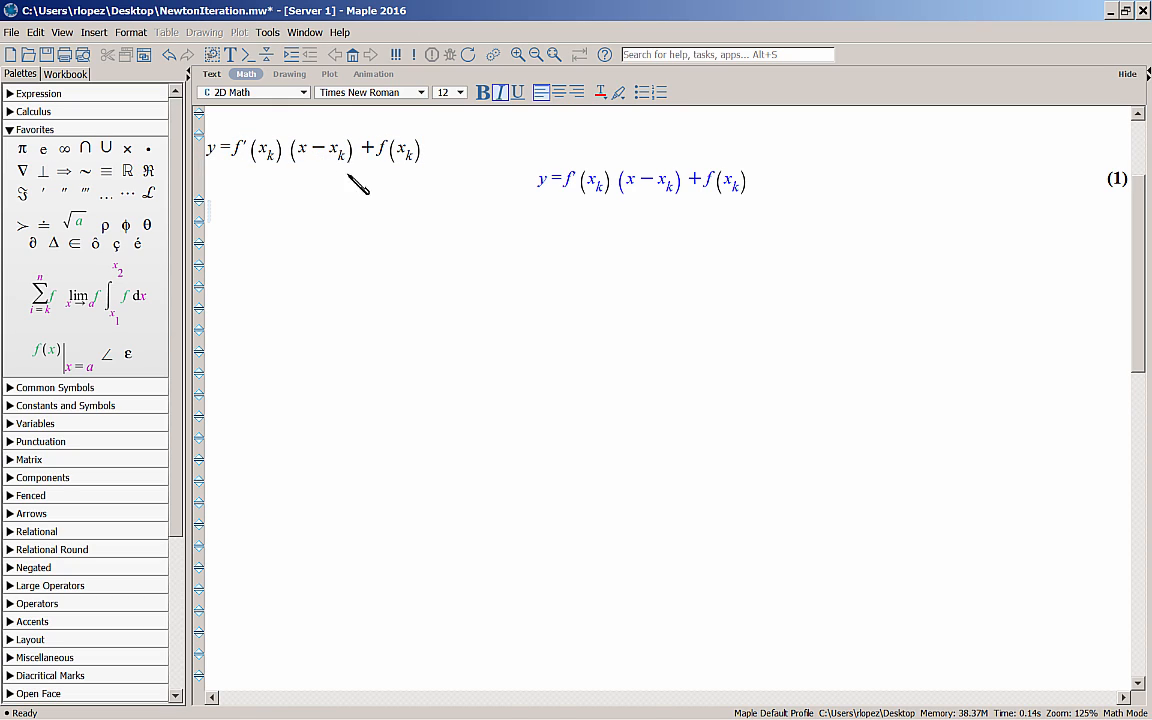
Evaluate the tangent line equation at the point y = 0
right_click(629, 177)
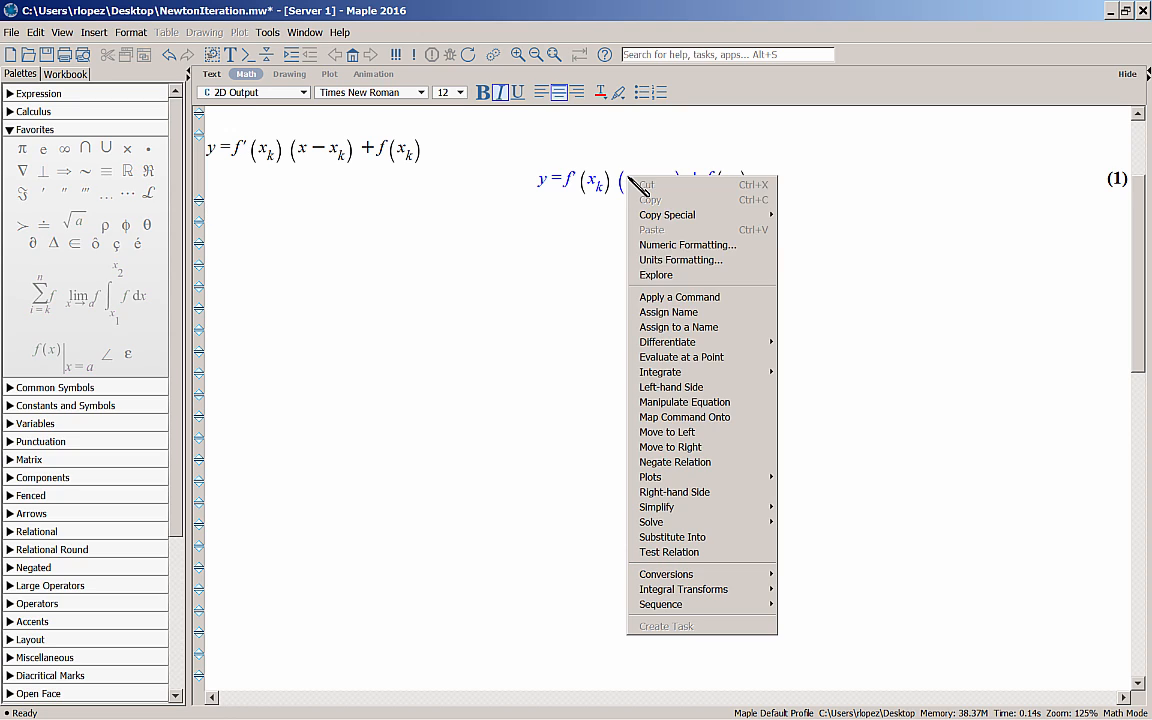
click(703, 358)
double_click(690, 351)
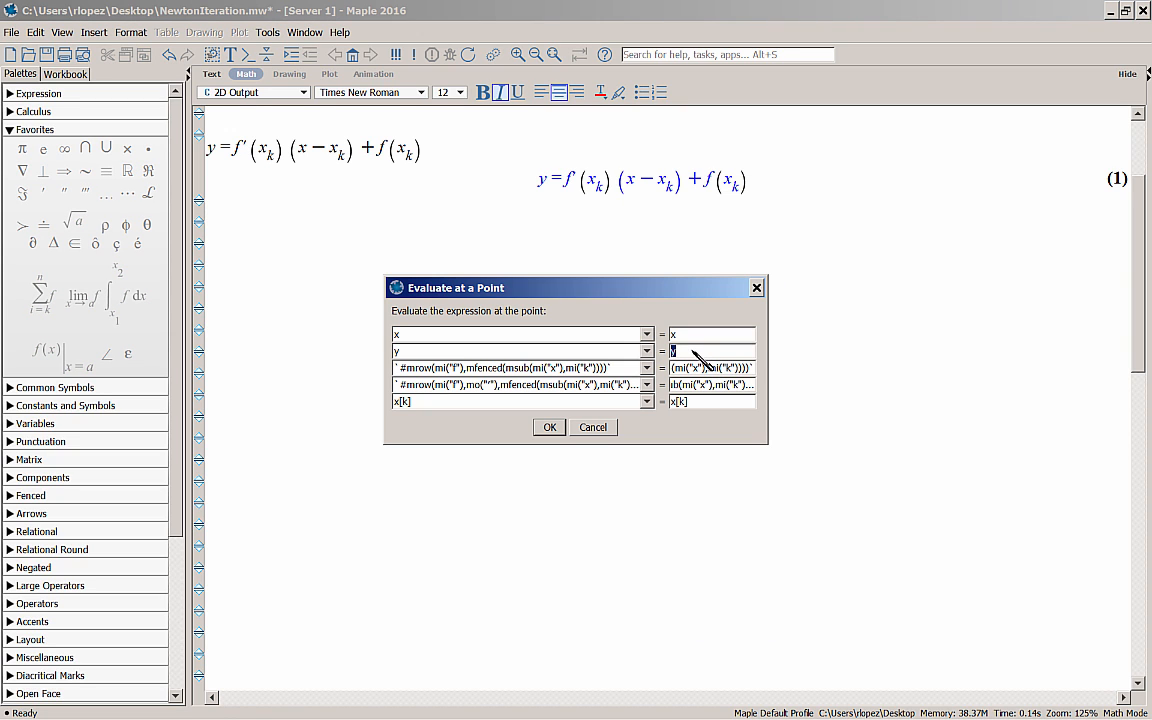
text(0)
click(550, 427)
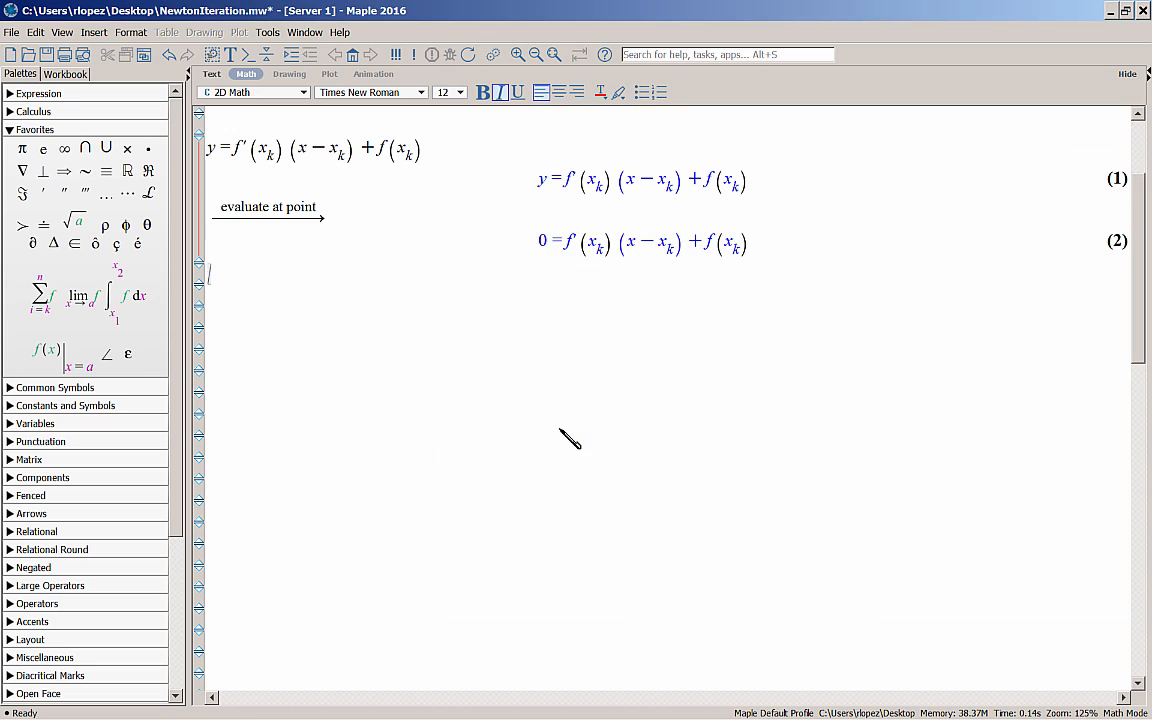
Solve the equation at label (2) for the variable x
right_click(648, 242)
mouse_move(733, 556)
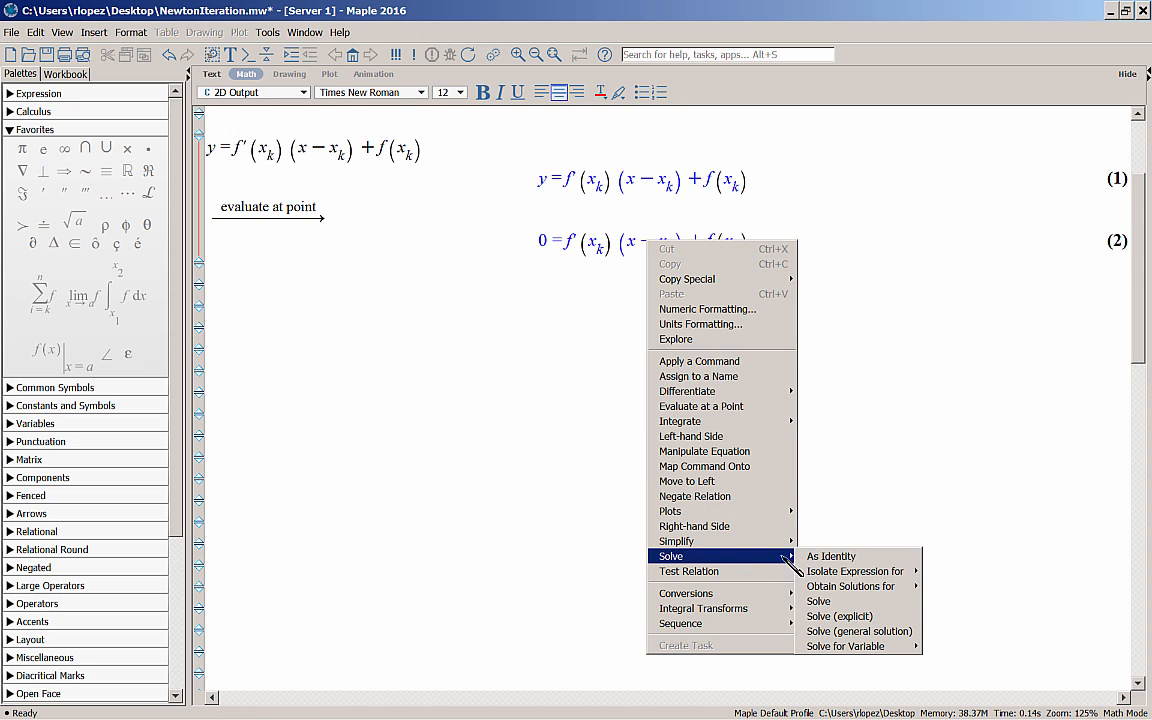
mouse_move(917, 645)
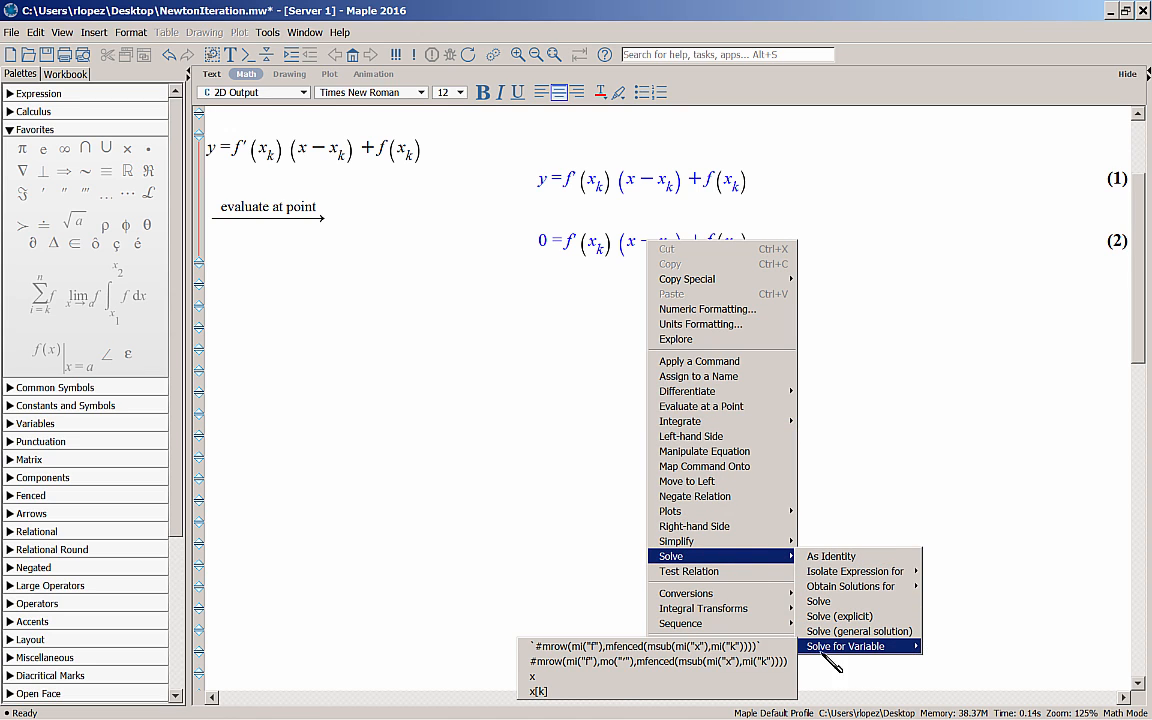
click(602, 679)
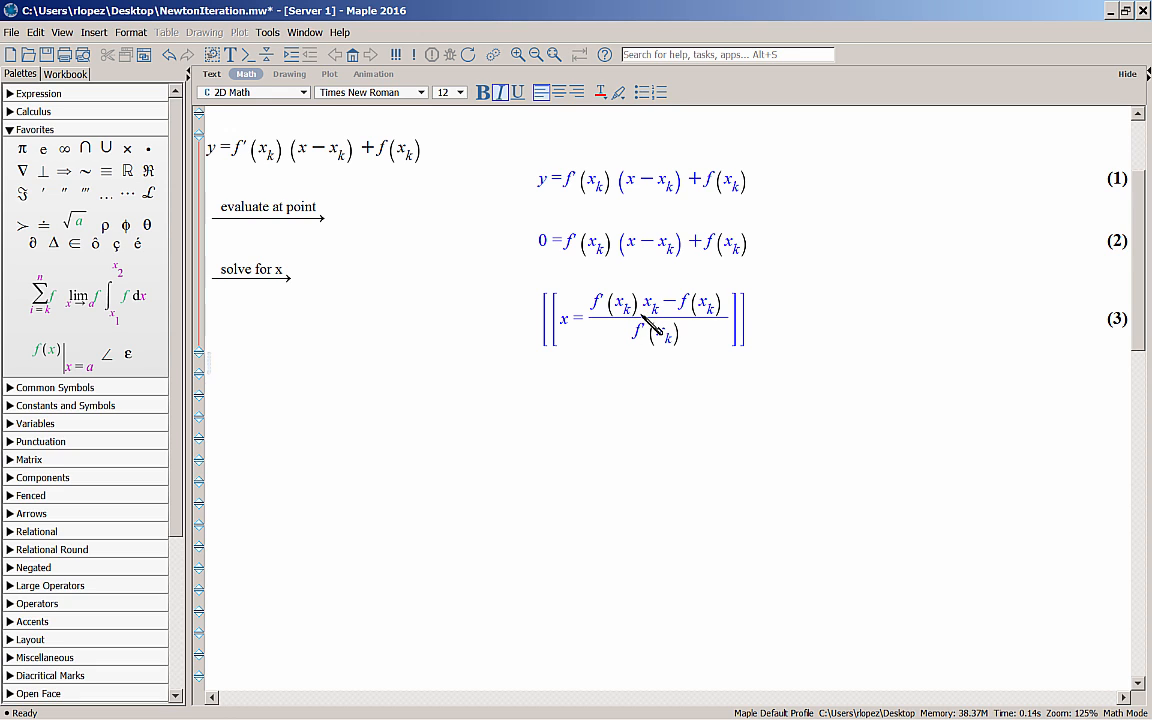
Flatten the nested solution list and select its first entry
right_click(640, 313)
click(680, 465)
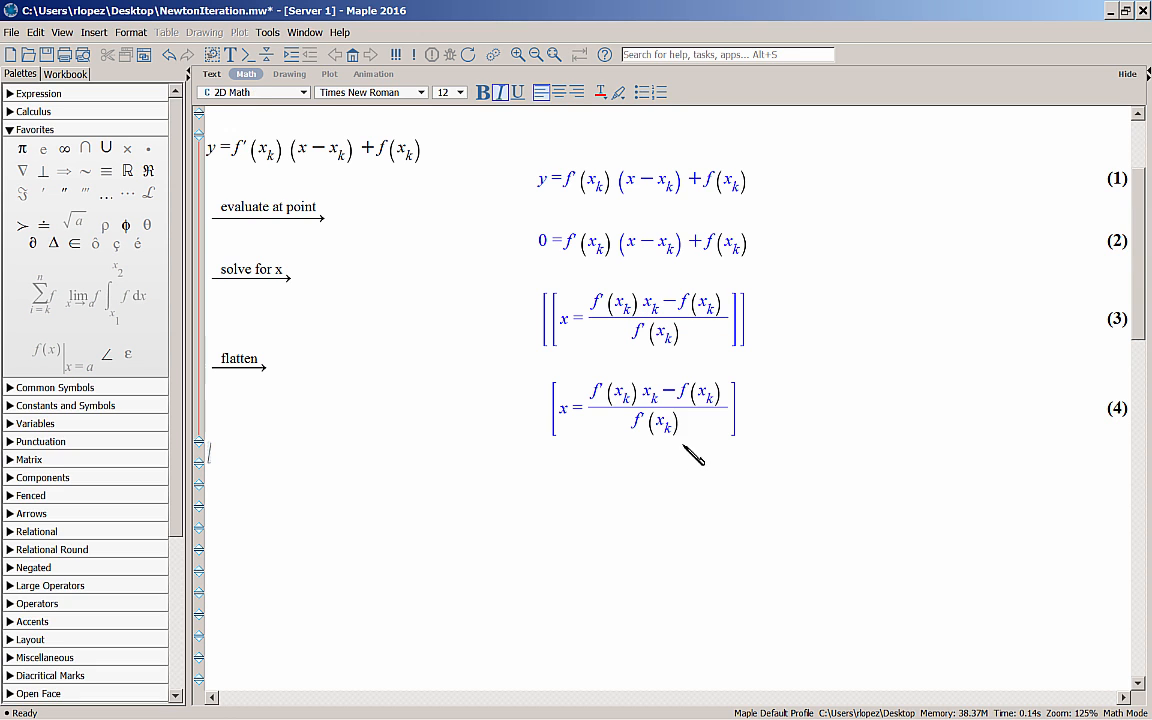
right_click(657, 418)
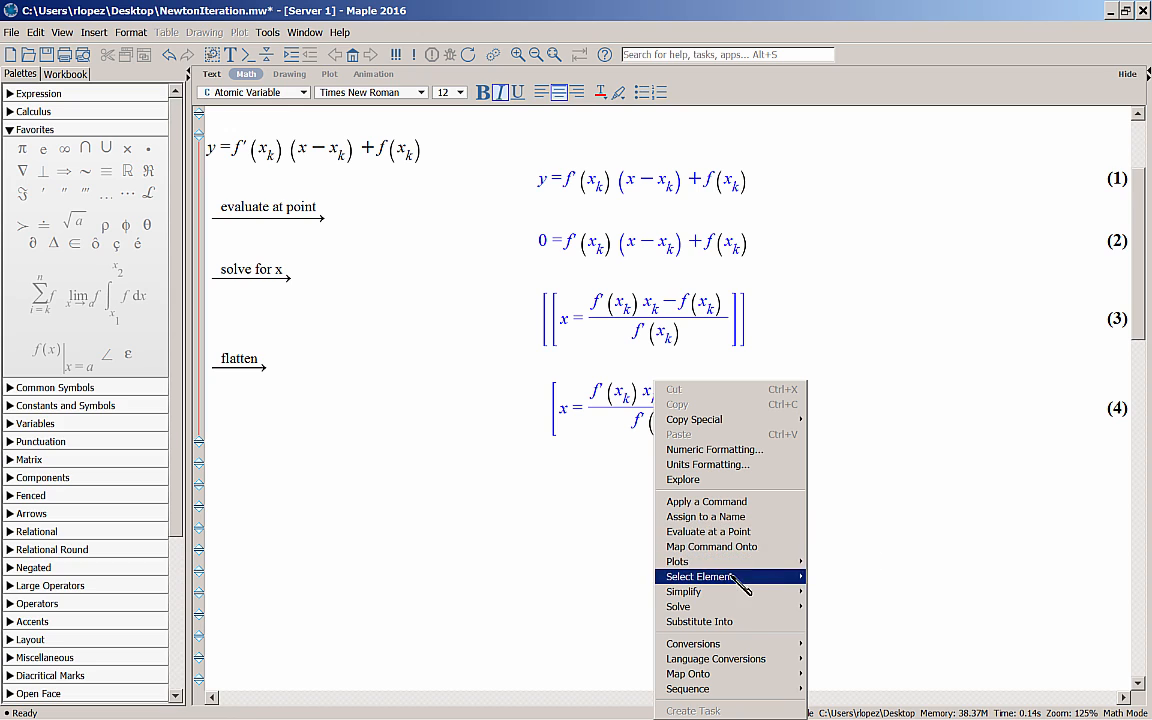
click(819, 577)
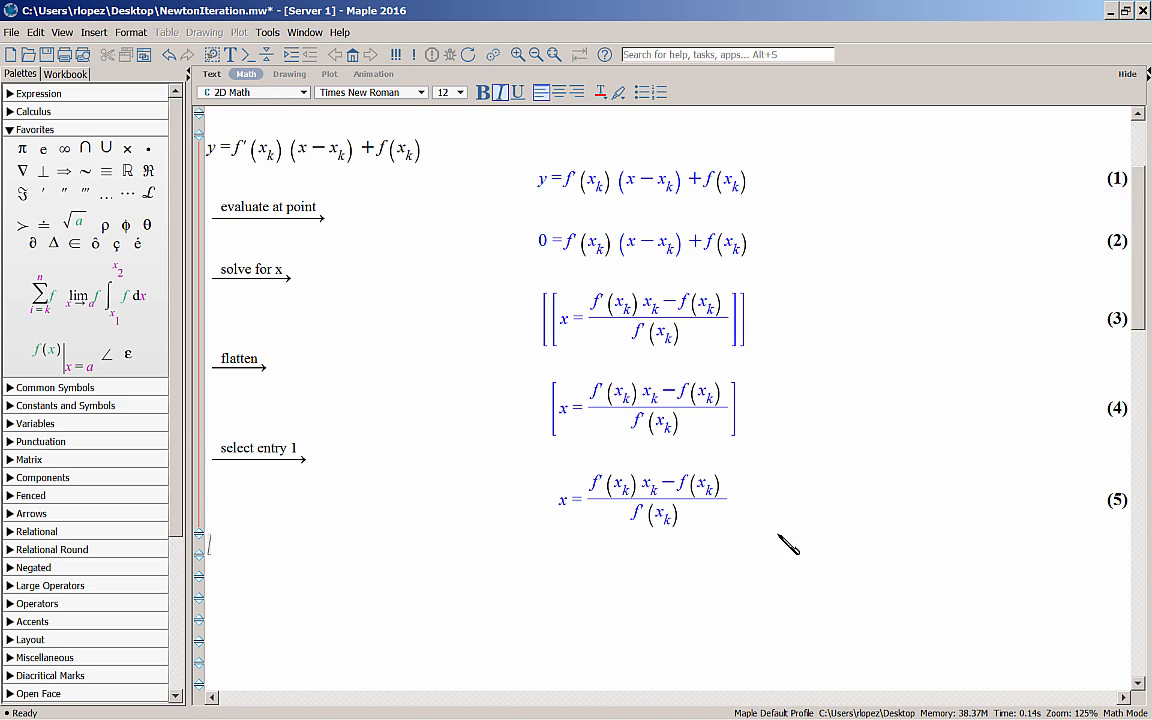
Extract the right-hand side of the equation for x and expand the resulting fraction
right_click(660, 498)
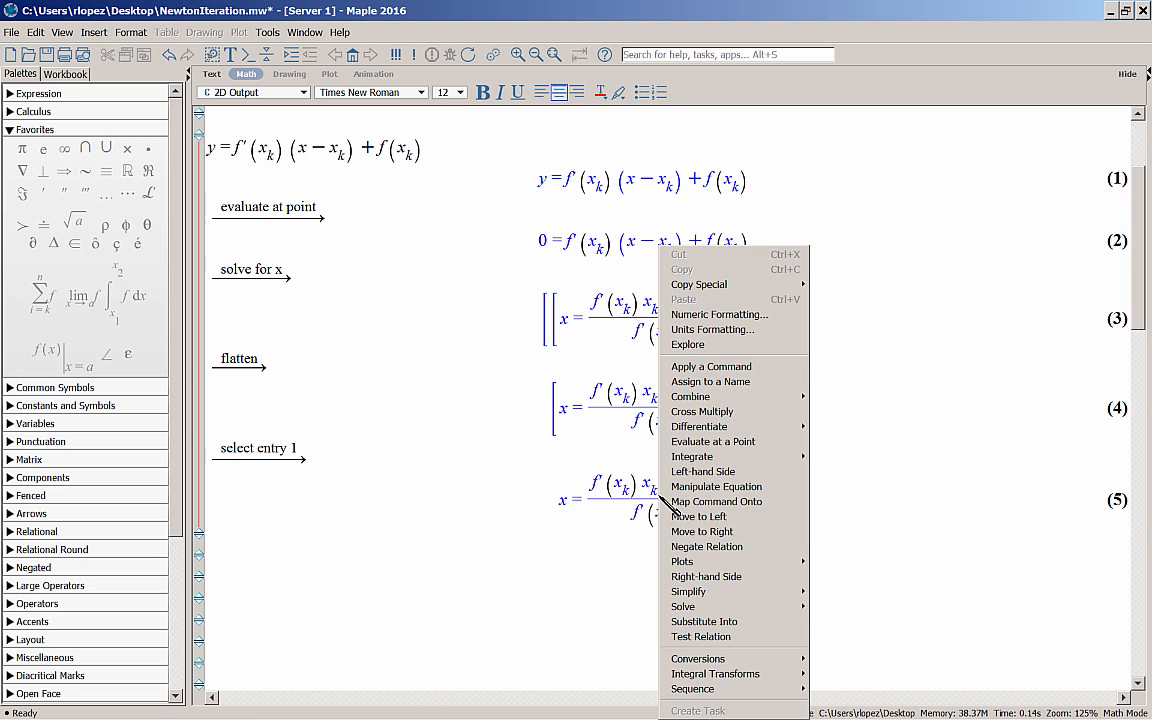
click(730, 576)
scroll(750, 555, down, 3)
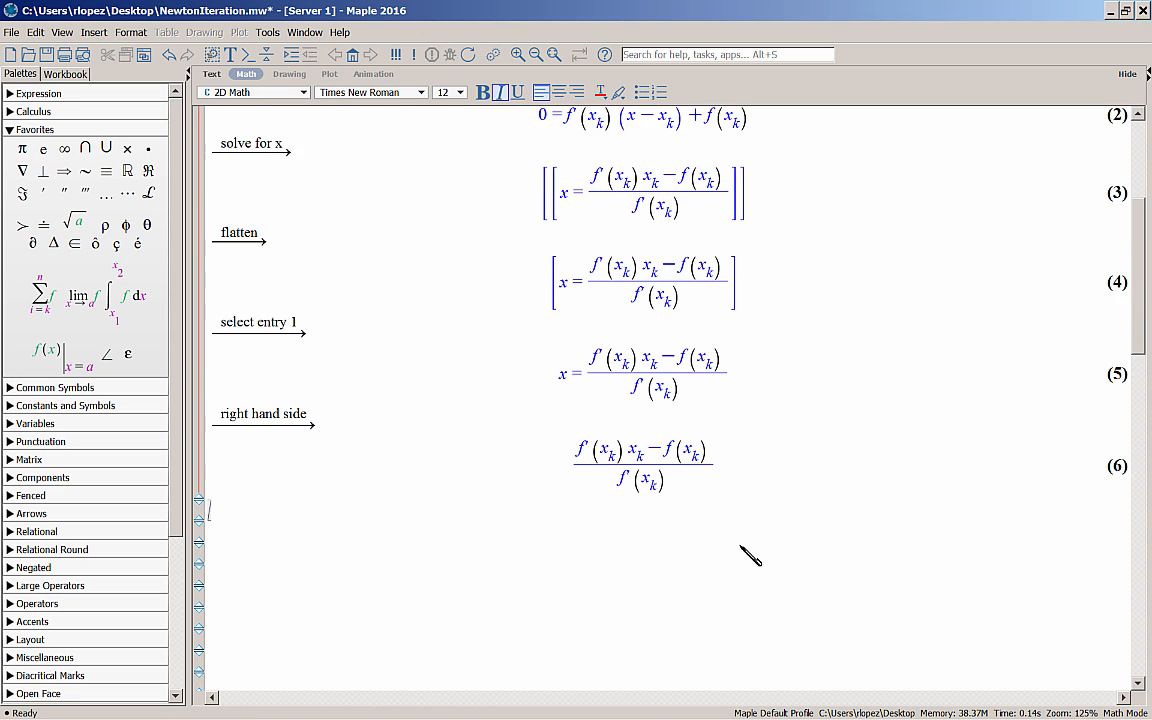
right_click(646, 362)
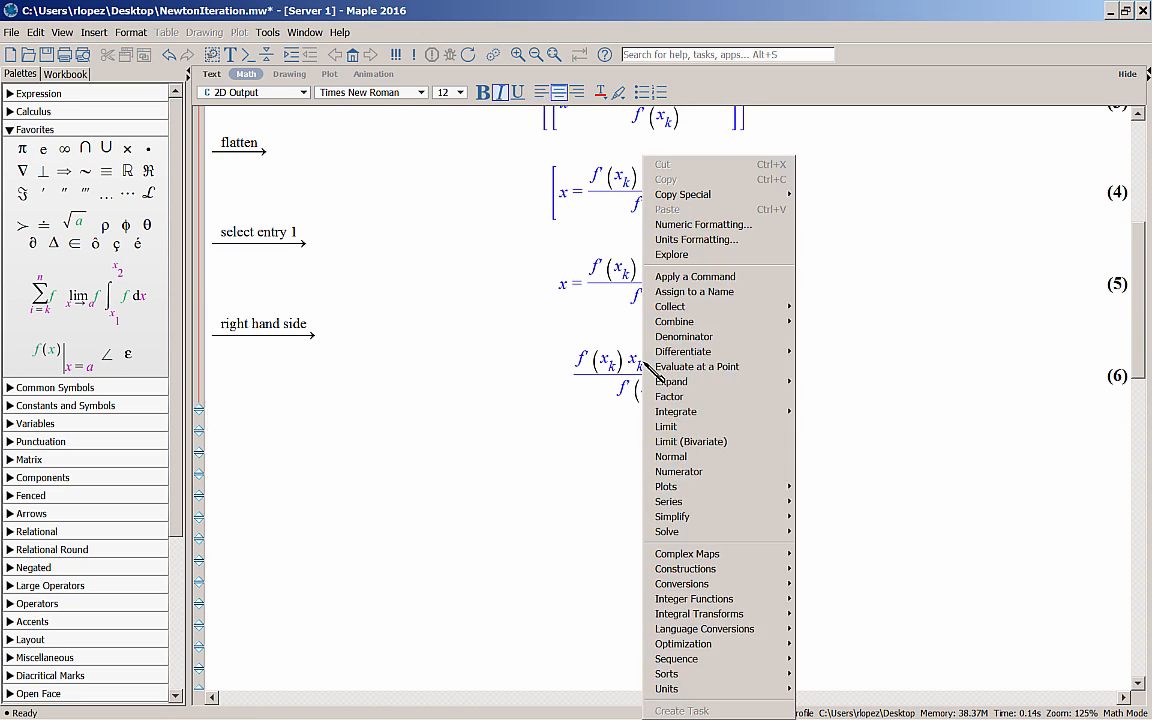
mouse_move(665, 381)
click(820, 382)
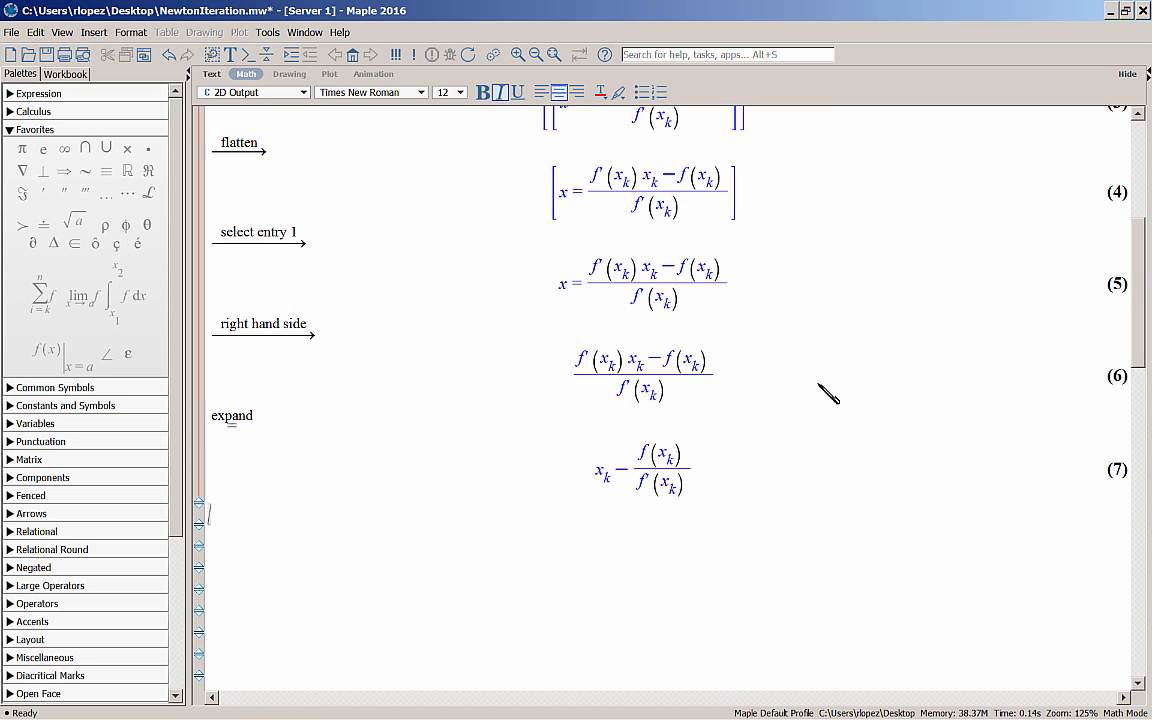